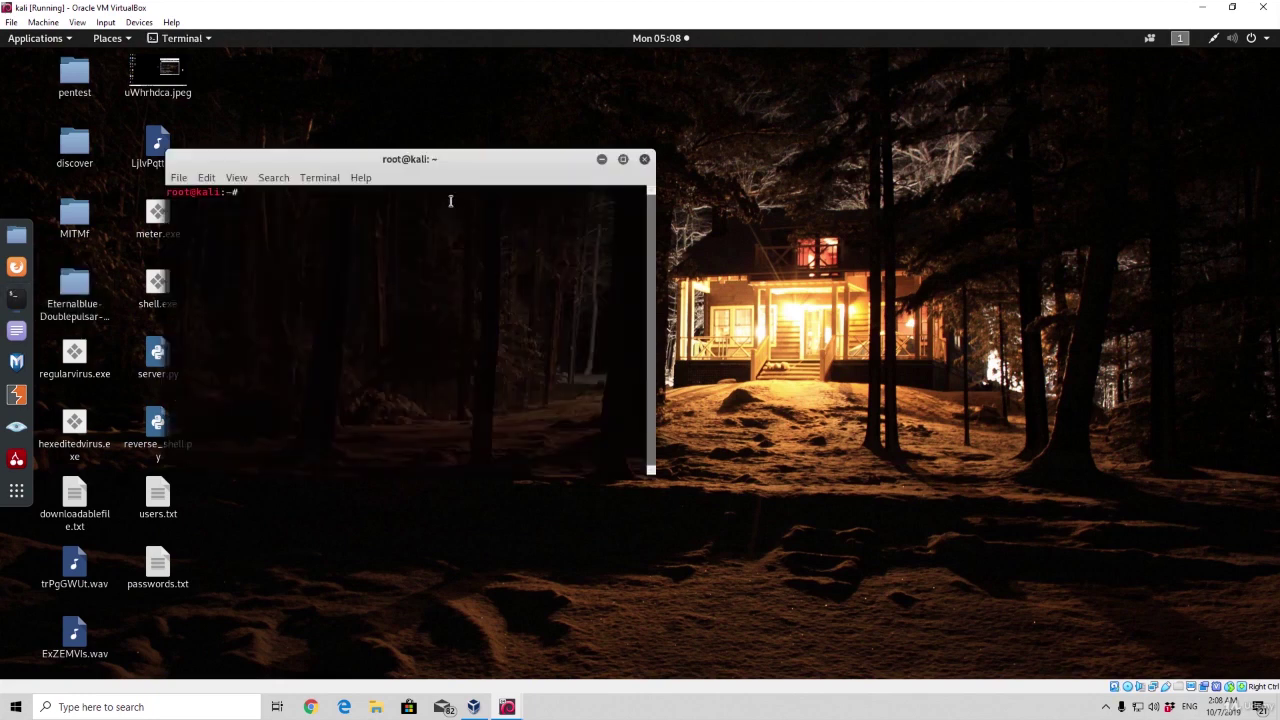
Move the terminal window further into the desktop and enlarge its text.
{"action": "left_click_drag", "start_coordinate": [471, 168], "coordinate": [561, 170]}
{"action": "left_click", "coordinate": [326, 179]}
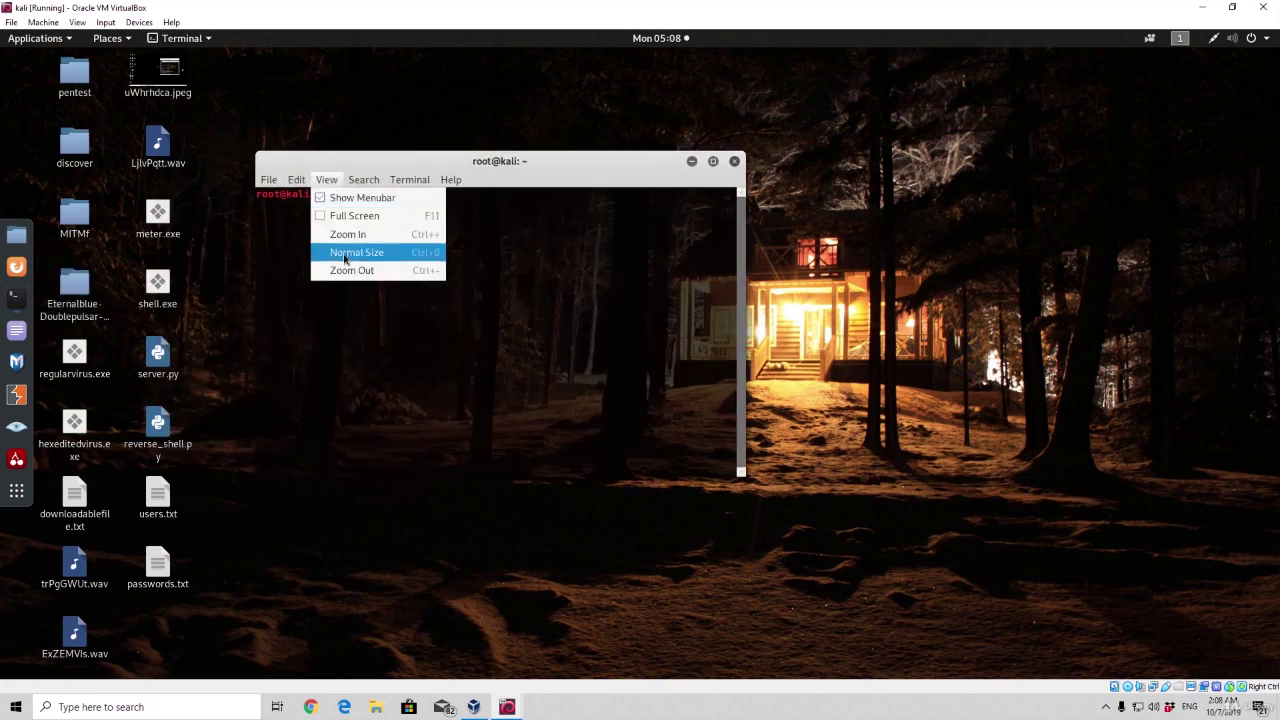
{"action": "left_click", "coordinate": [346, 236]}
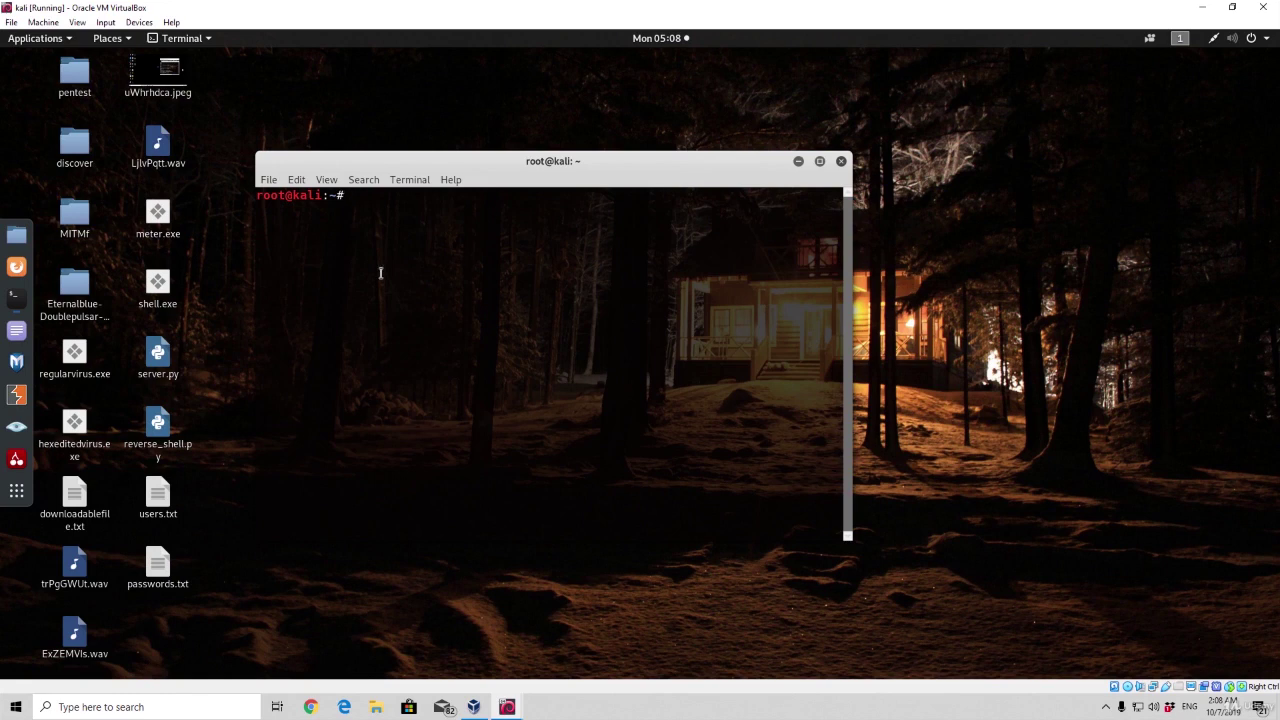
Launch Burp Suite by running burpsuite in the terminal, and dismiss the Java version notice.
{"action": "type", "text": "burpsuite"}
{"action": "key", "text": "BackSpace"}
{"action": "key", "text": "Return"}
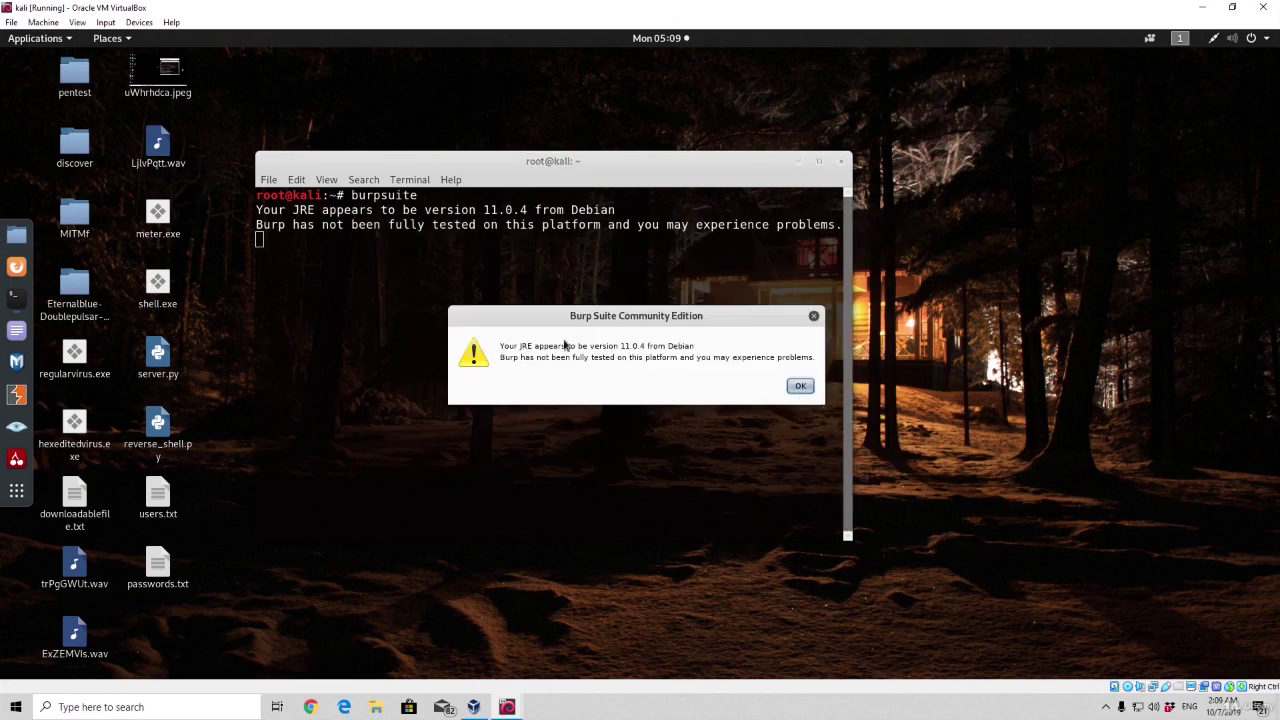
{"action": "left_click", "coordinate": [796, 387]}
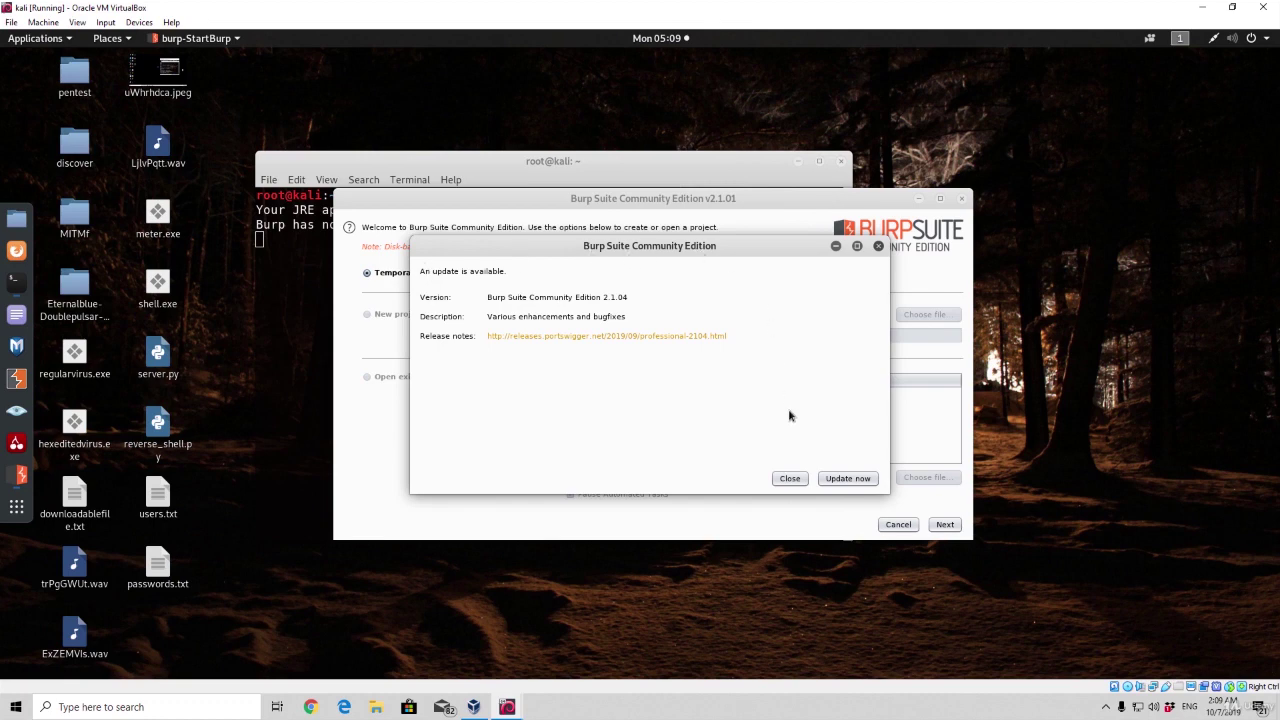
Skip the Burp Suite update and start a temporary project with the Burp defaults.
{"action": "left_click", "coordinate": [789, 479]}
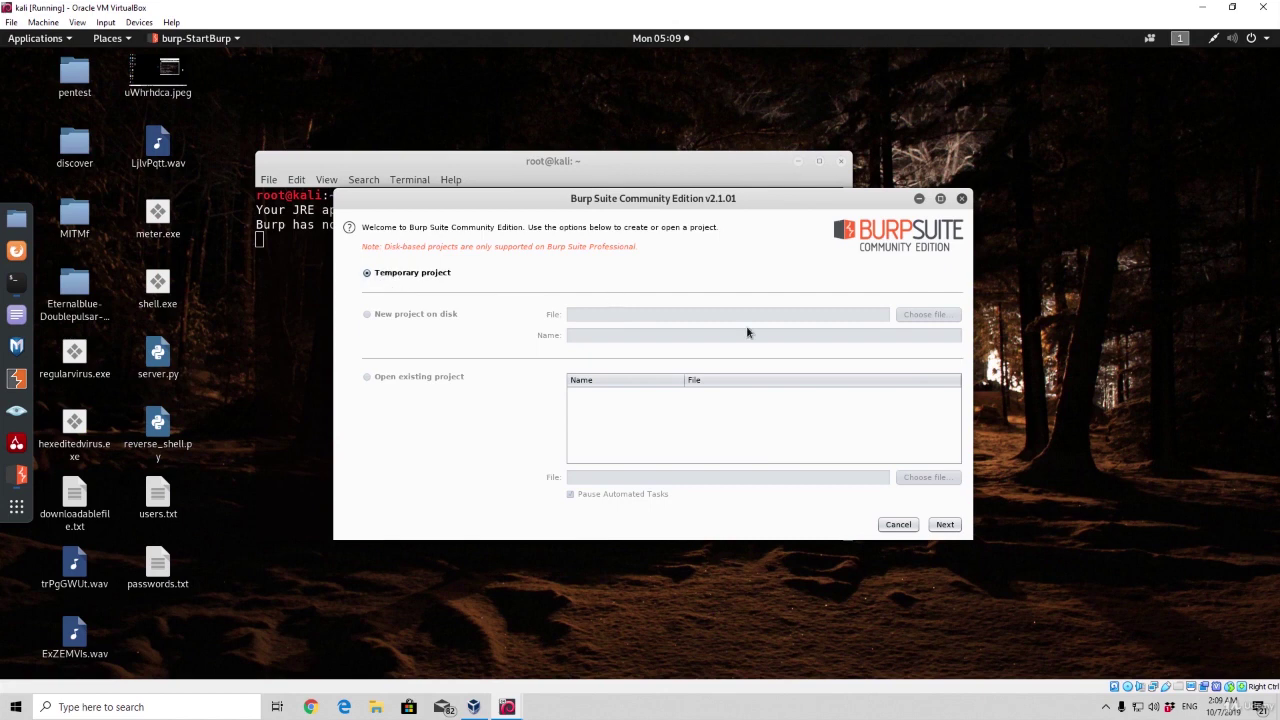
{"action": "left_click", "coordinate": [943, 524]}
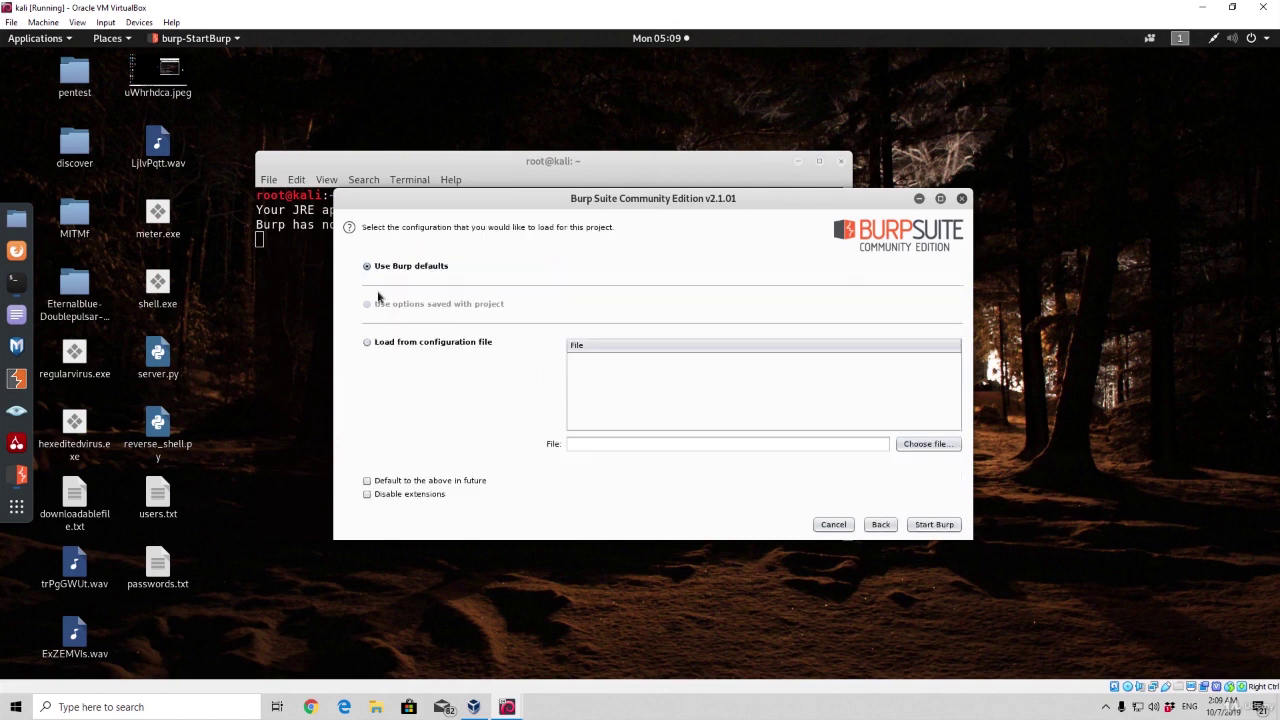
{"action": "left_click", "coordinate": [921, 529]}
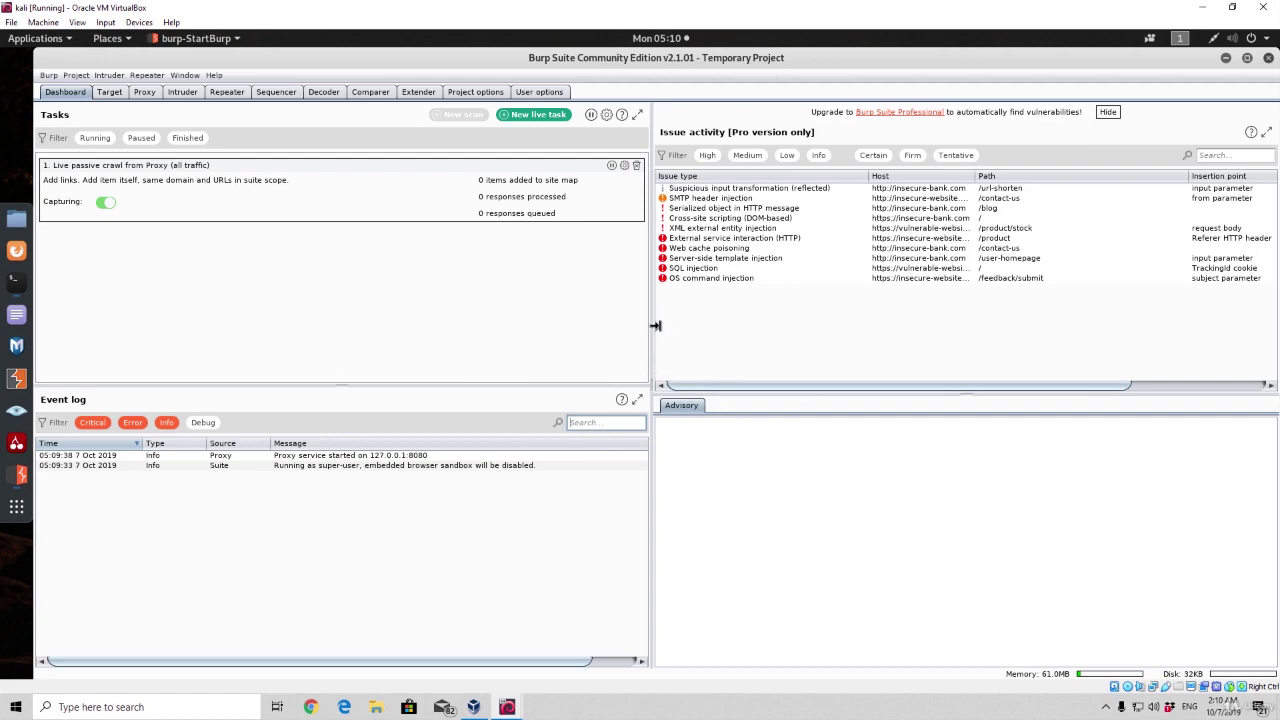
Look through the Target, Proxy, Intruder, Repeater and Sequencer tools, and return to the dashboard.
{"action": "left_click", "coordinate": [109, 92]}
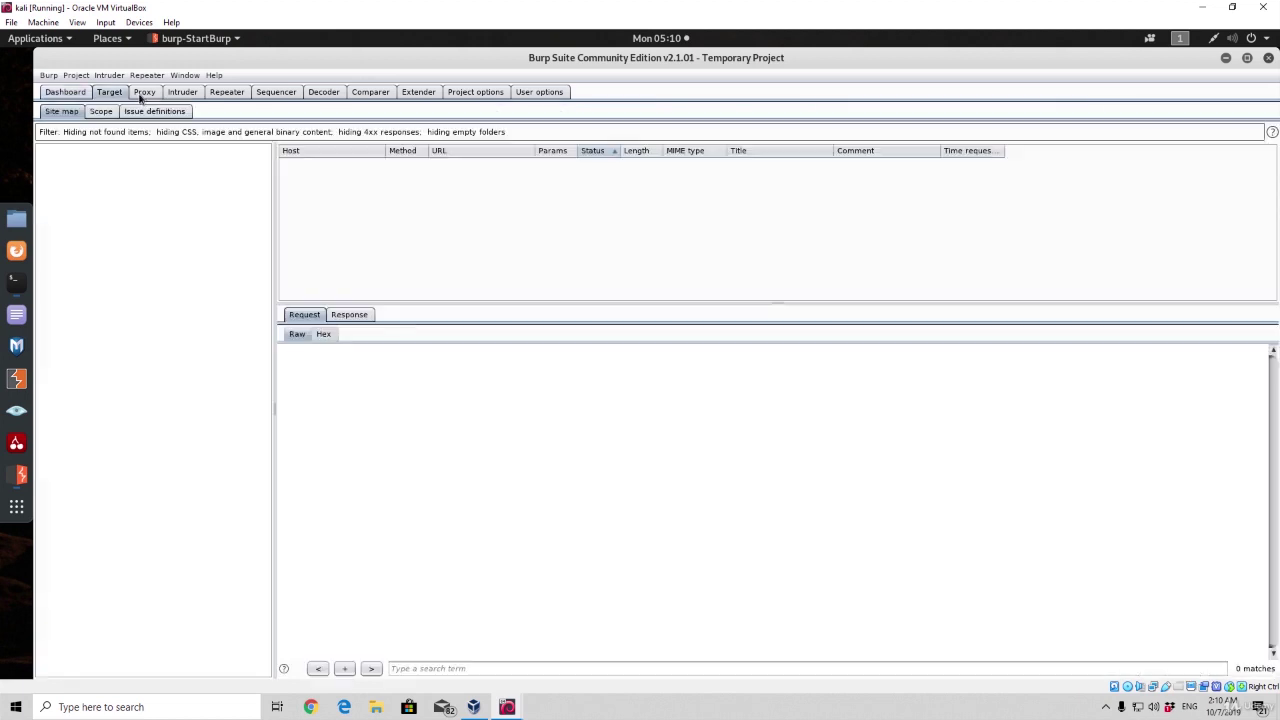
{"action": "left_click", "coordinate": [144, 92]}
{"action": "left_click", "coordinate": [109, 92]}
{"action": "left_click", "coordinate": [144, 92]}
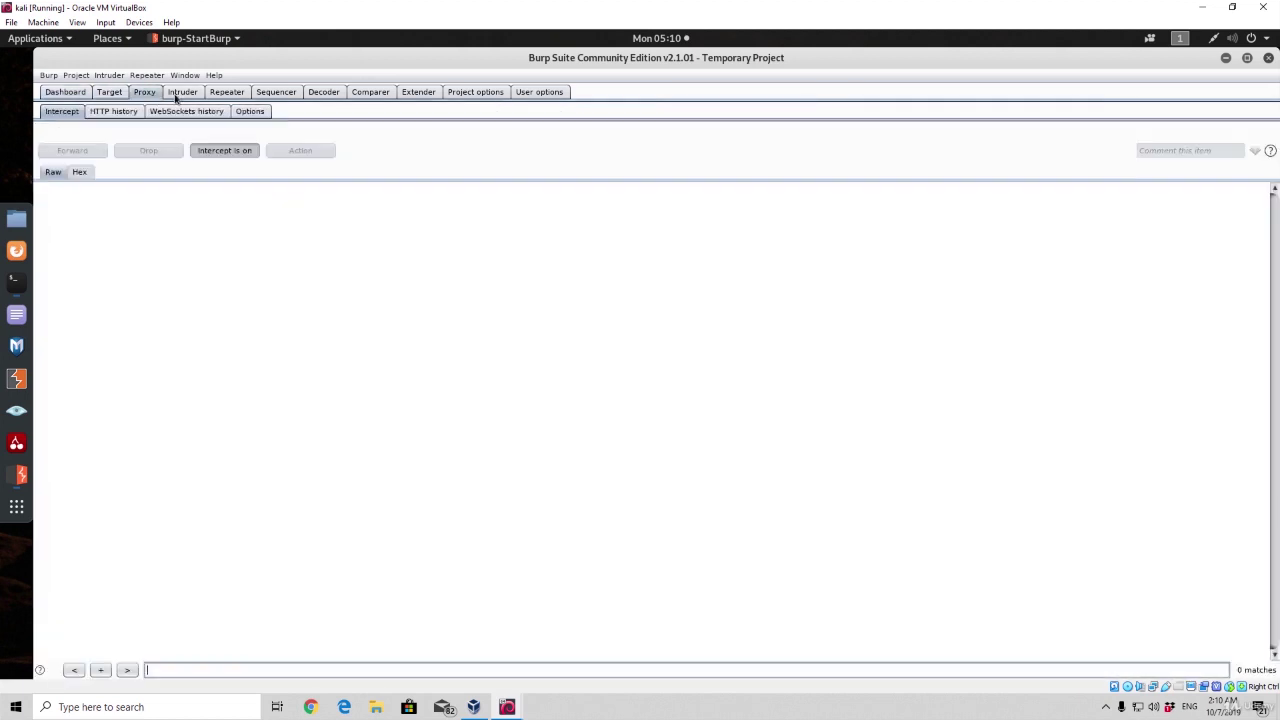
{"action": "left_click", "coordinate": [182, 92]}
{"action": "left_click", "coordinate": [227, 92]}
{"action": "left_click", "coordinate": [271, 92]}
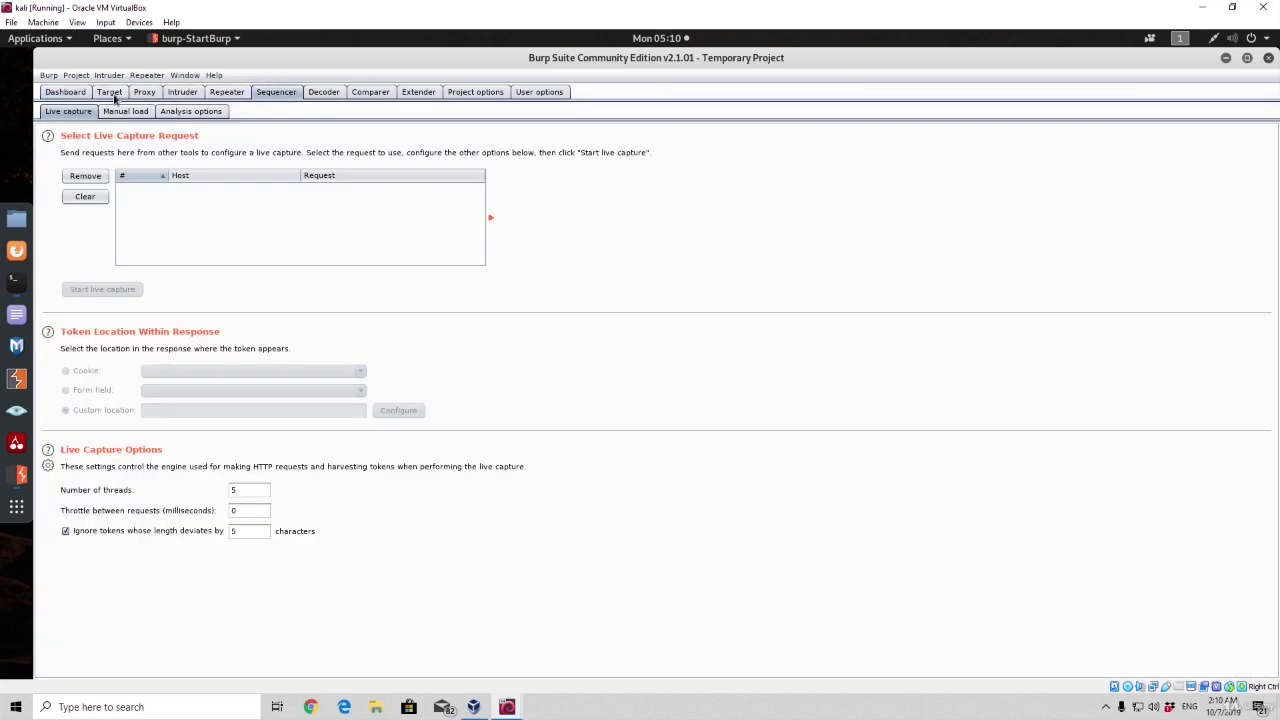
{"action": "left_click", "coordinate": [65, 92]}
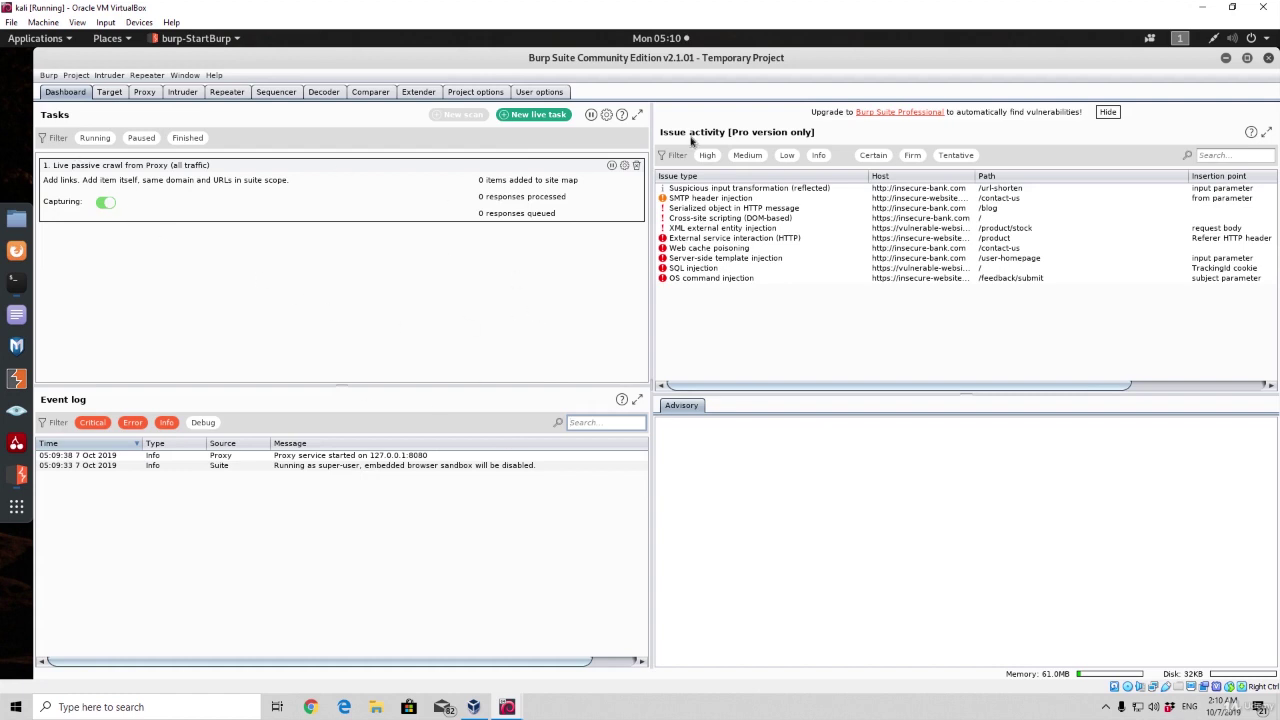
Review the binding settings of the 127.0.0.1:8080 proxy listener and accept them.
{"action": "left_click", "coordinate": [144, 94]}
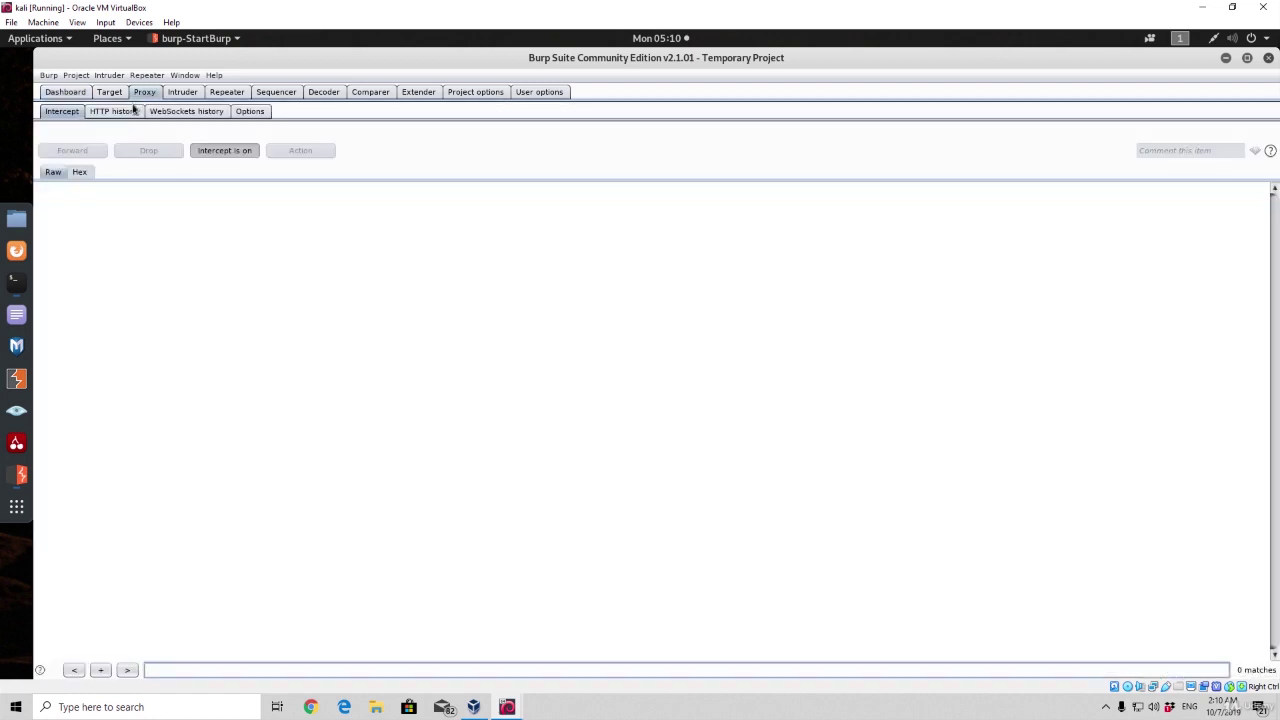
{"action": "left_click", "coordinate": [251, 113]}
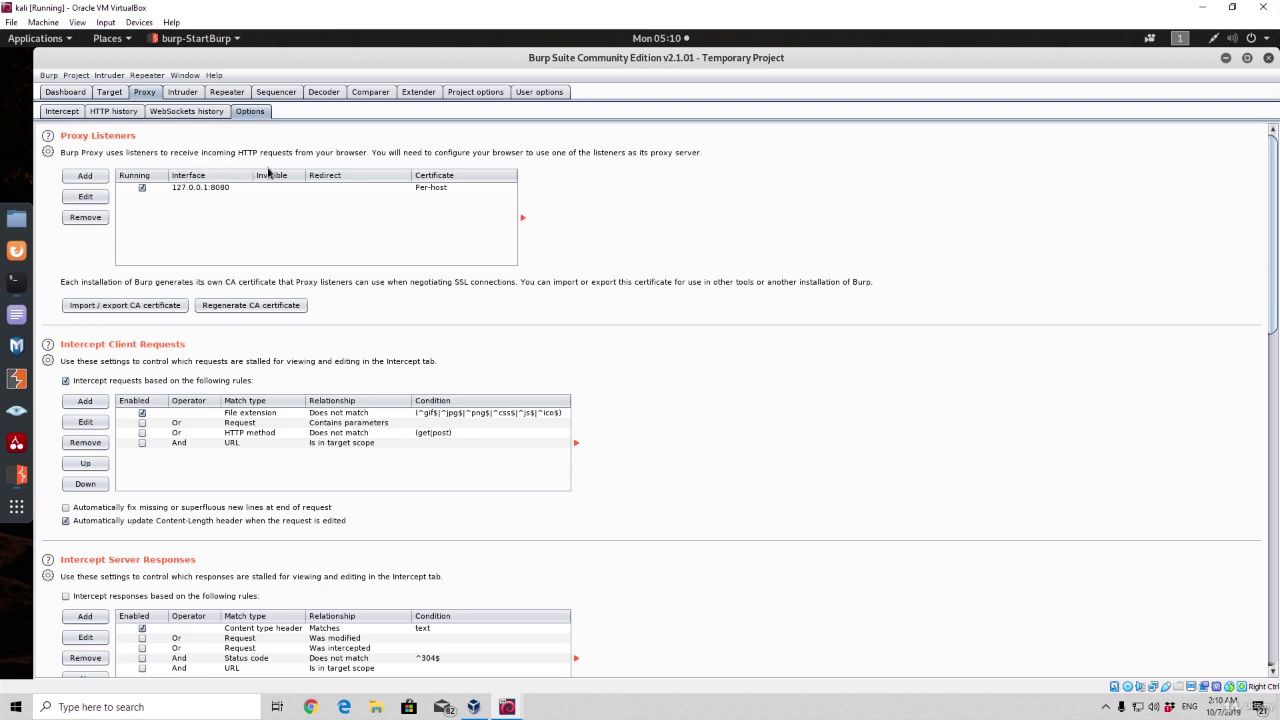
{"action": "left_click", "coordinate": [199, 191]}
{"action": "left_click", "coordinate": [78, 201]}
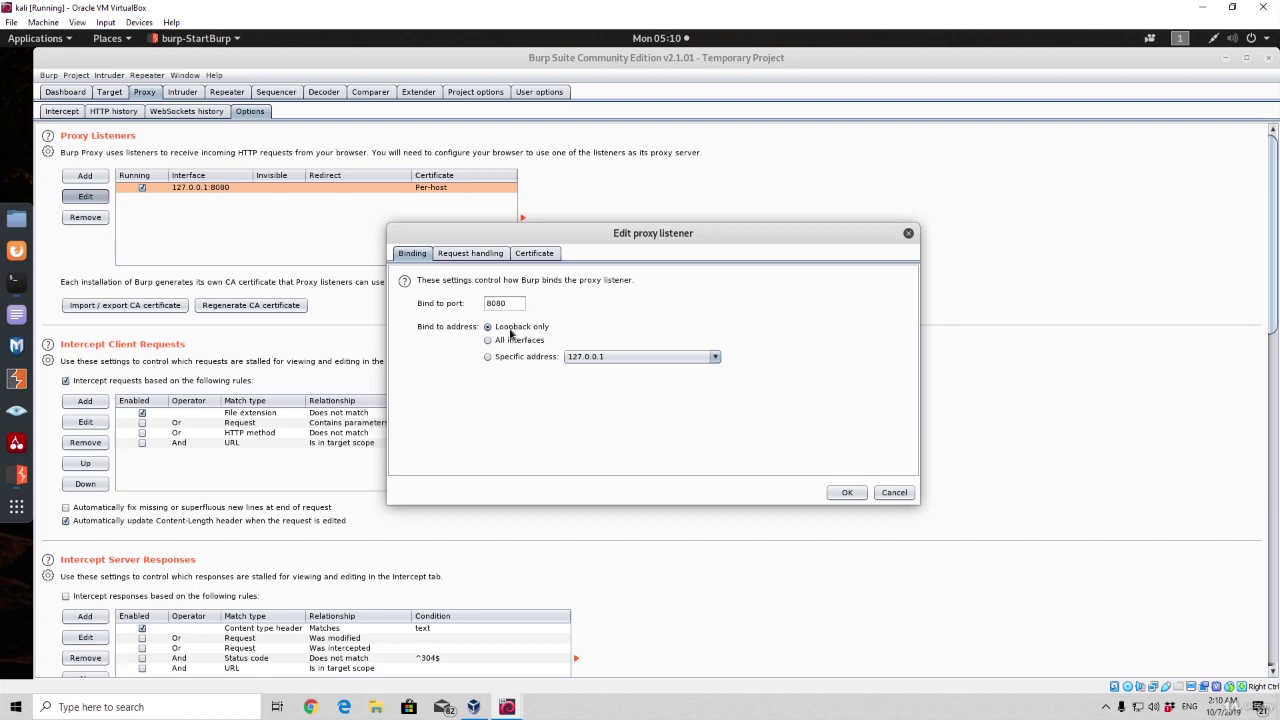
{"action": "left_click", "coordinate": [845, 493]}
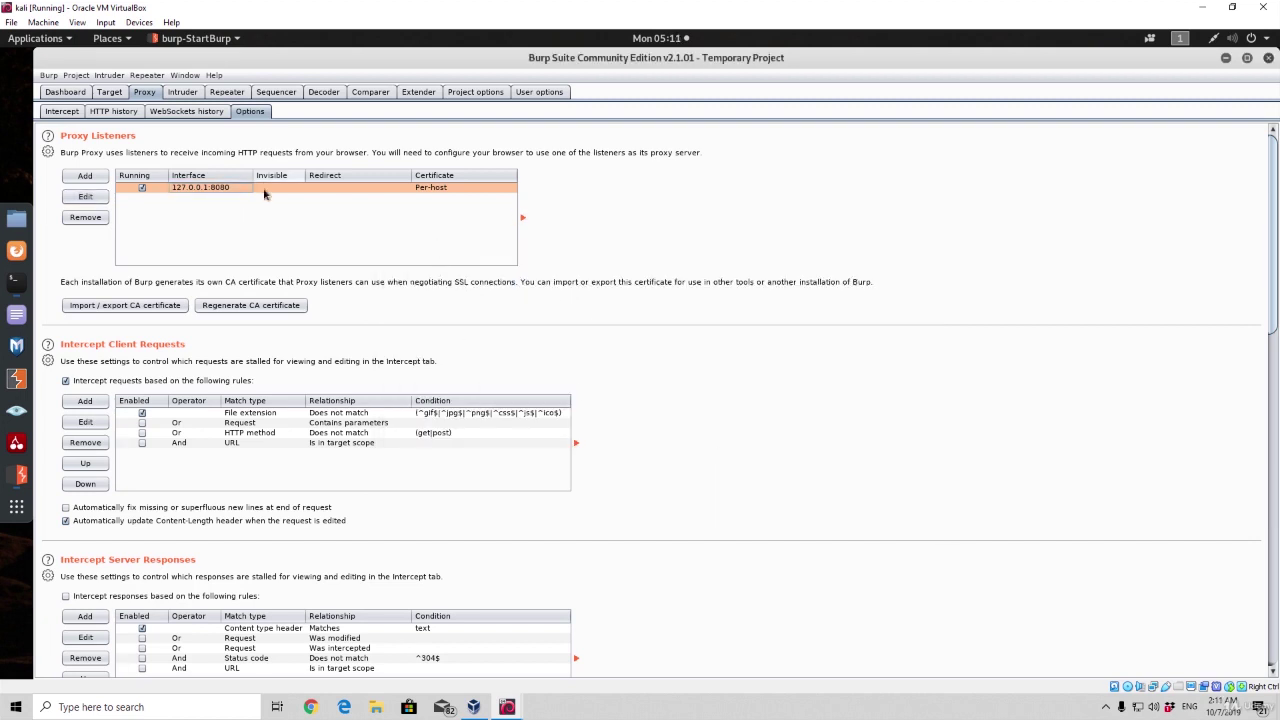
Switch to Firefox and open the network proxy connection settings in its preferences.
{"action": "left_click", "coordinate": [16, 250]}
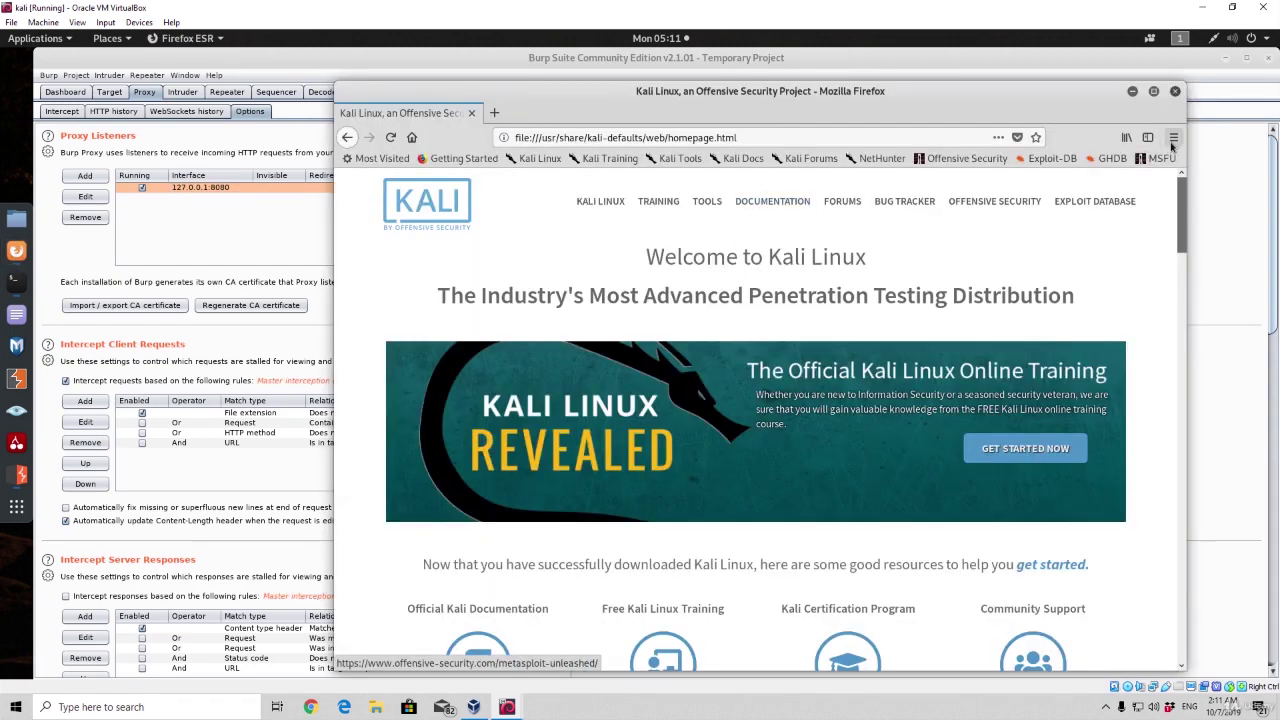
{"action": "left_click", "coordinate": [1173, 140]}
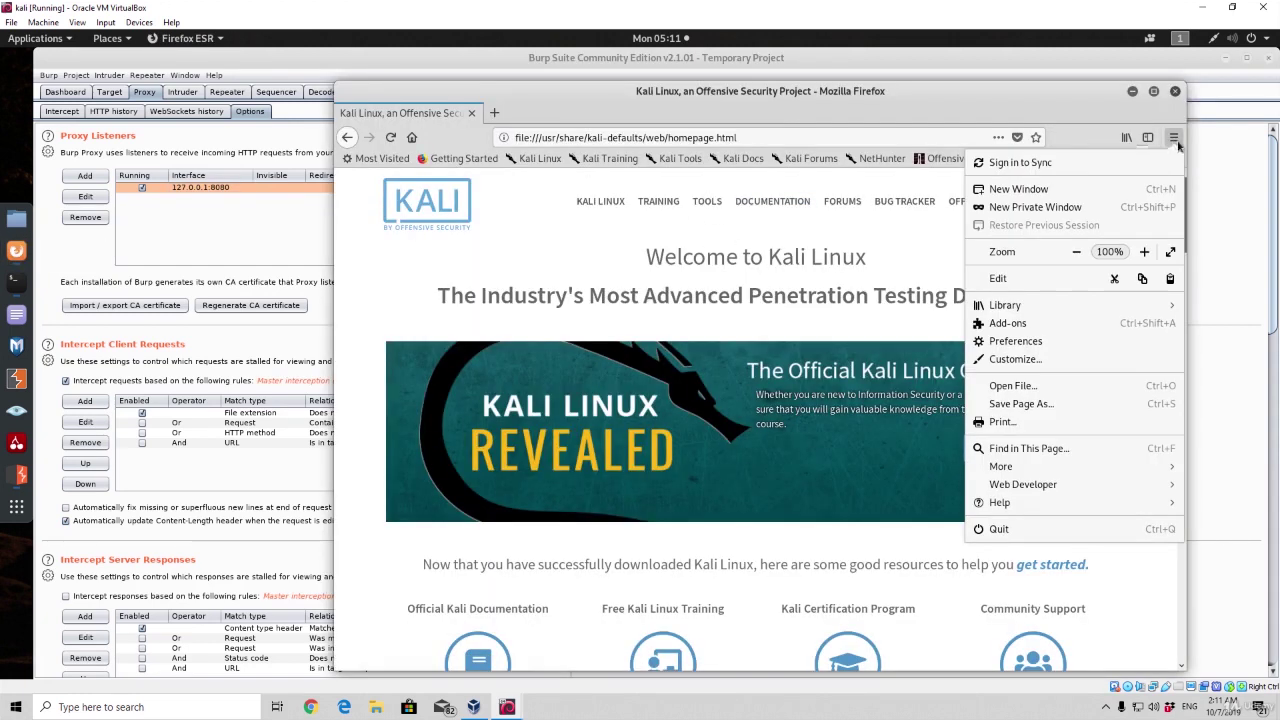
{"action": "left_click", "coordinate": [1015, 343]}
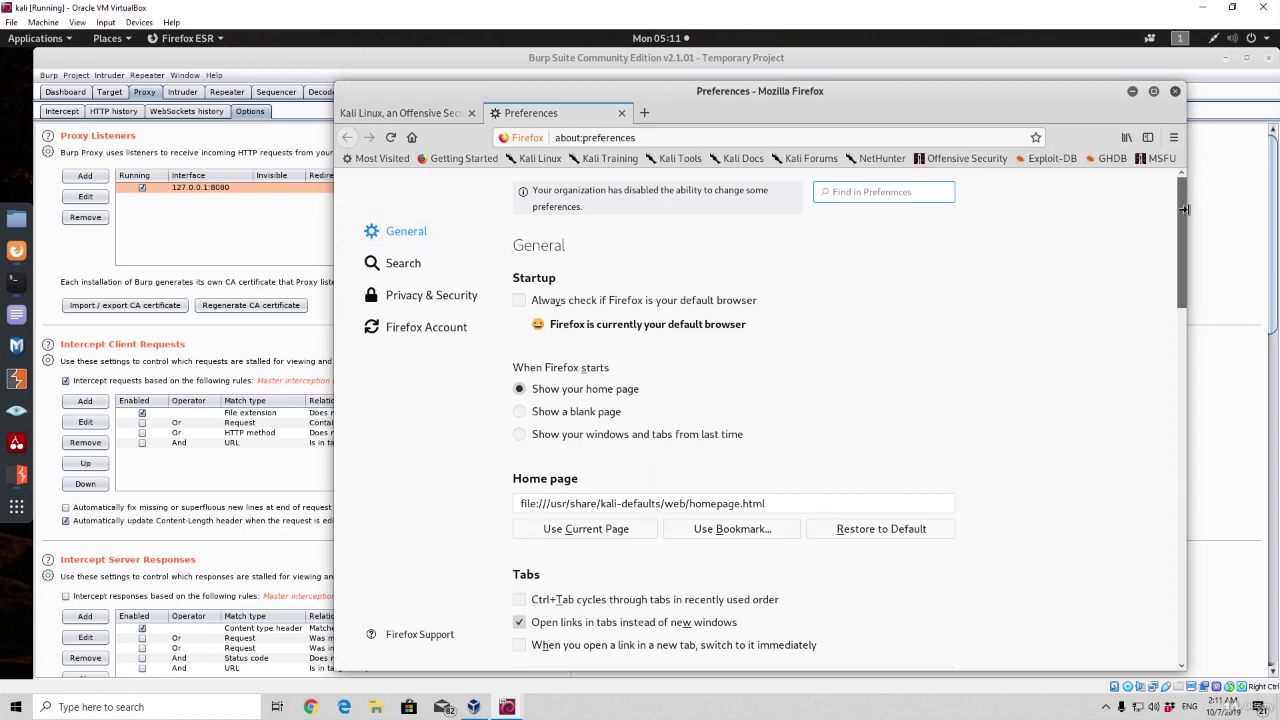
{"action": "left_click_drag", "start_coordinate": [1183, 209], "coordinate": [1184, 610]}
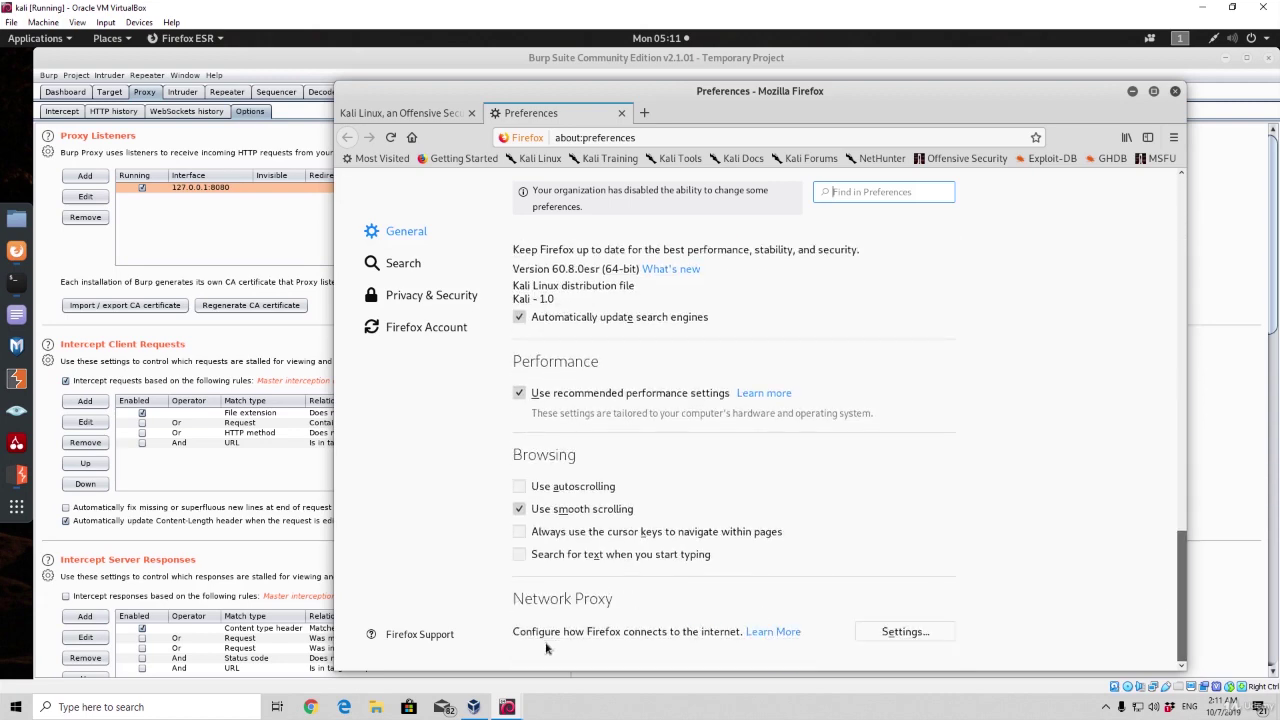
{"action": "left_click", "coordinate": [904, 632]}
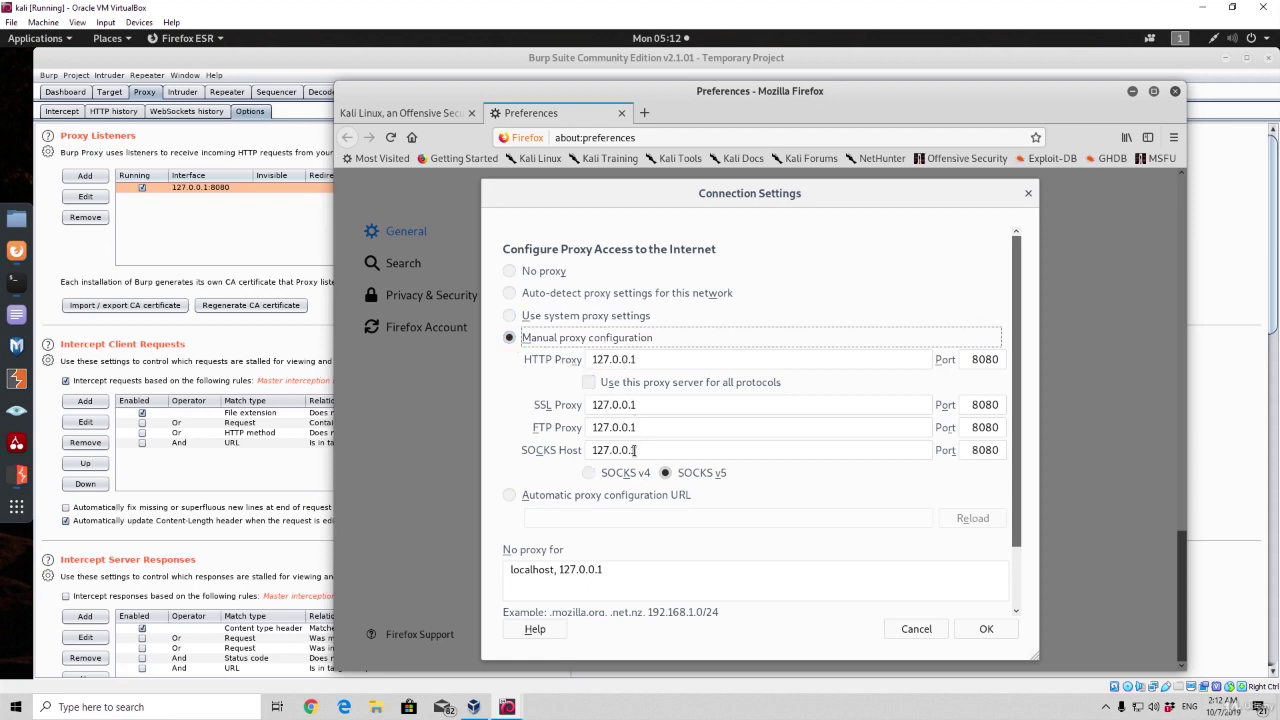
Examine the HTTP, SSL, FTP and SOCKS addresses in the manual proxy configuration.
{"action": "left_click_drag", "start_coordinate": [637, 362], "coordinate": [585, 364]}
{"action": "left_click", "coordinate": [553, 392]}
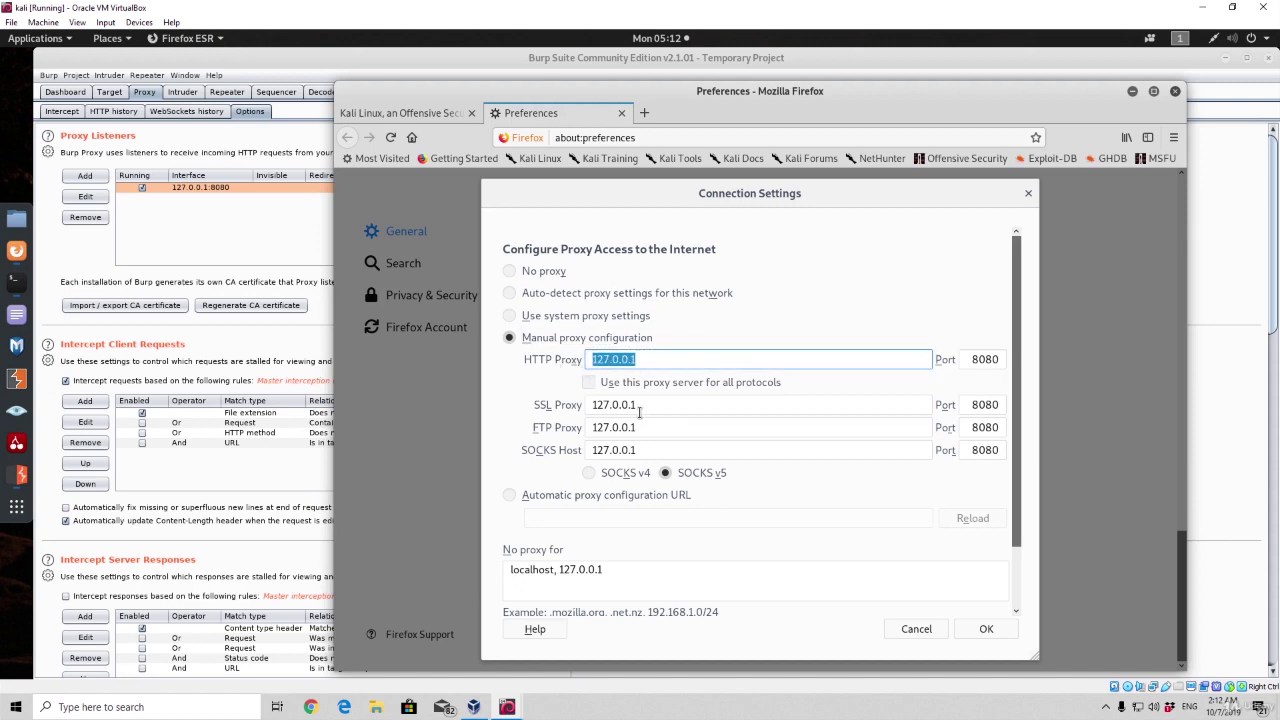
{"action": "left_click", "coordinate": [584, 414]}
{"action": "left_click_drag", "start_coordinate": [646, 426], "coordinate": [578, 429]}
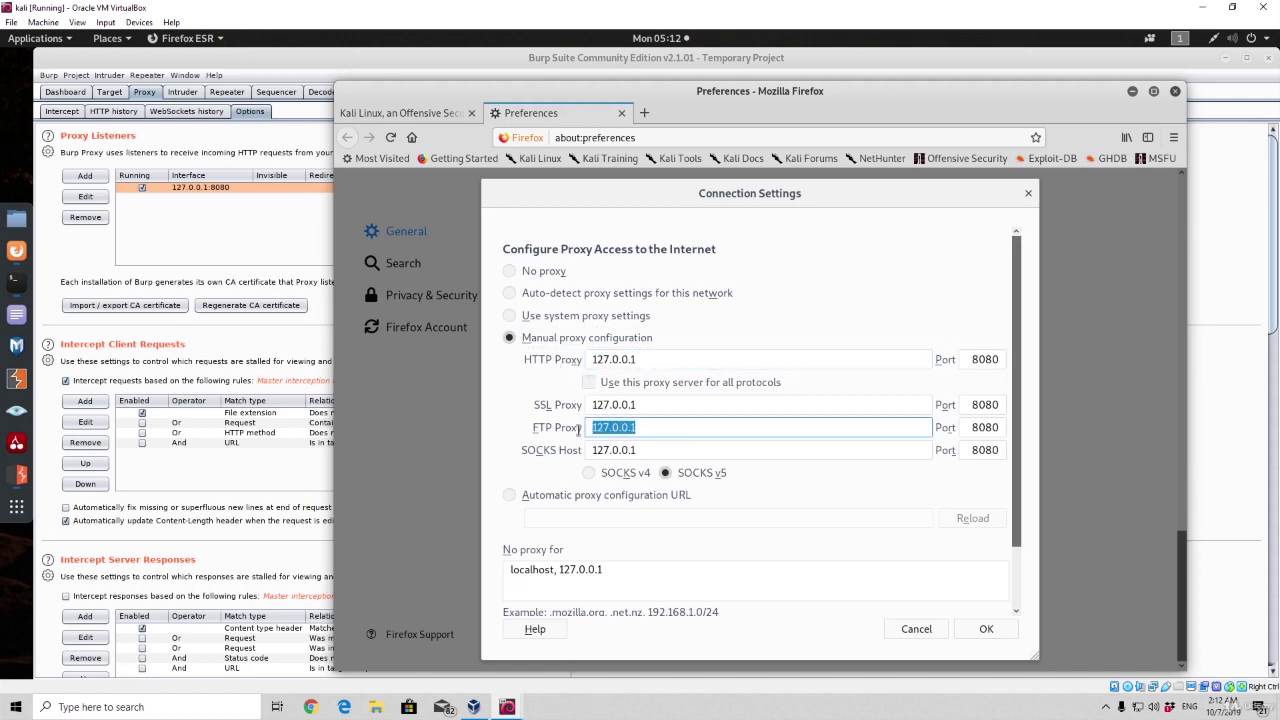
{"action": "left_click_drag", "start_coordinate": [646, 453], "coordinate": [592, 451]}
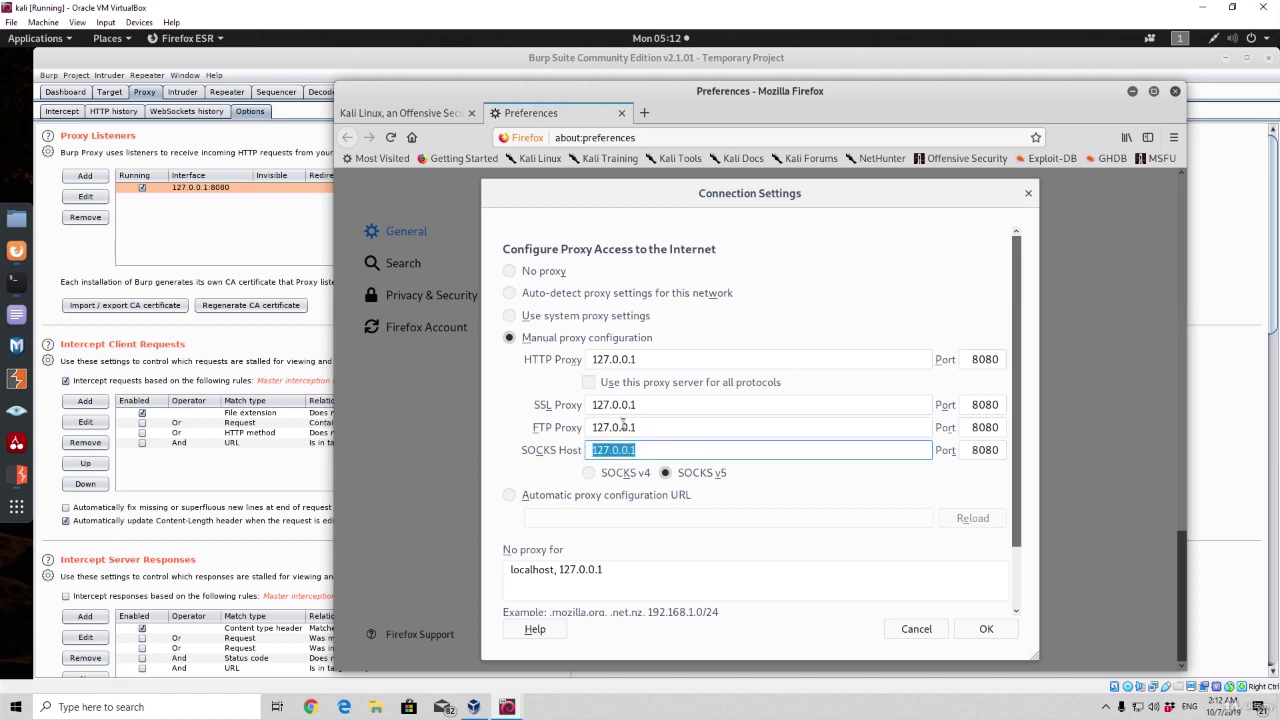
{"action": "left_click_drag", "start_coordinate": [641, 407], "coordinate": [586, 407]}
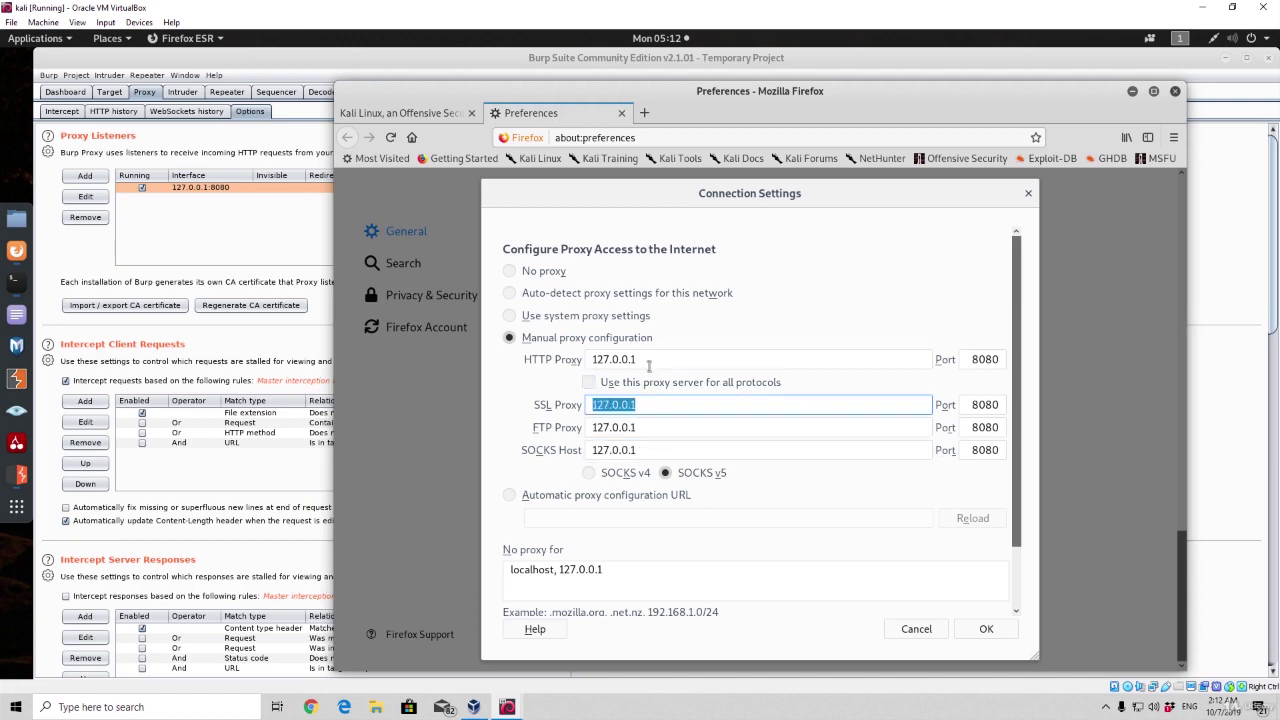
{"action": "left_click_drag", "start_coordinate": [648, 364], "coordinate": [602, 364]}
{"action": "left_click", "coordinate": [592, 366]}
{"action": "left_click", "coordinate": [545, 377]}
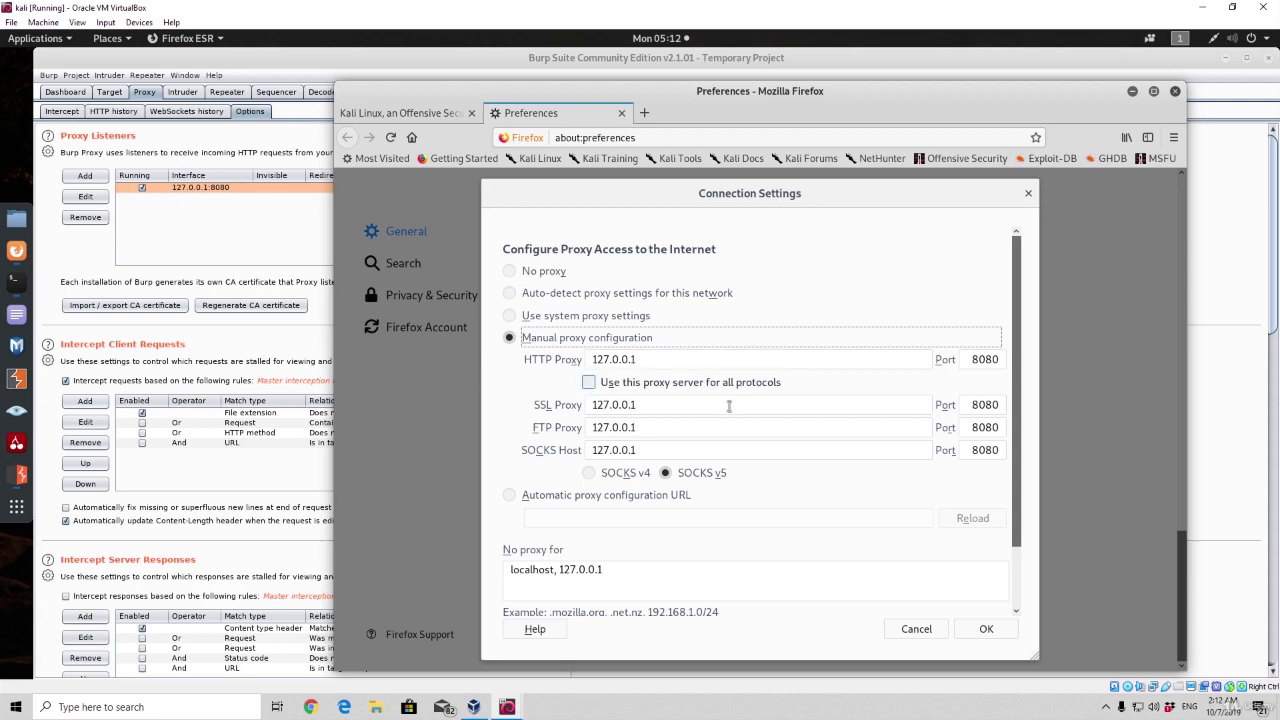
Choose SOCKS v5 for the SOCKS host and save the manual proxy configuration.
{"action": "left_click", "coordinate": [667, 477]}
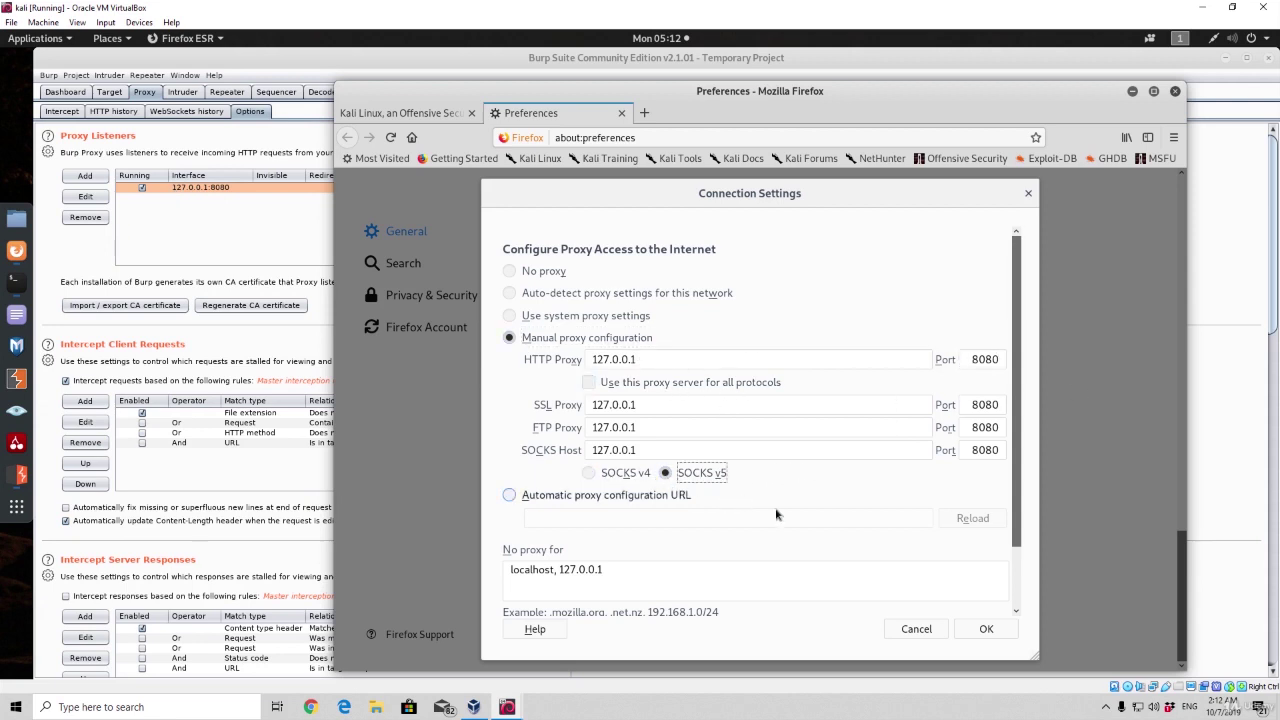
{"action": "left_click", "coordinate": [986, 629]}
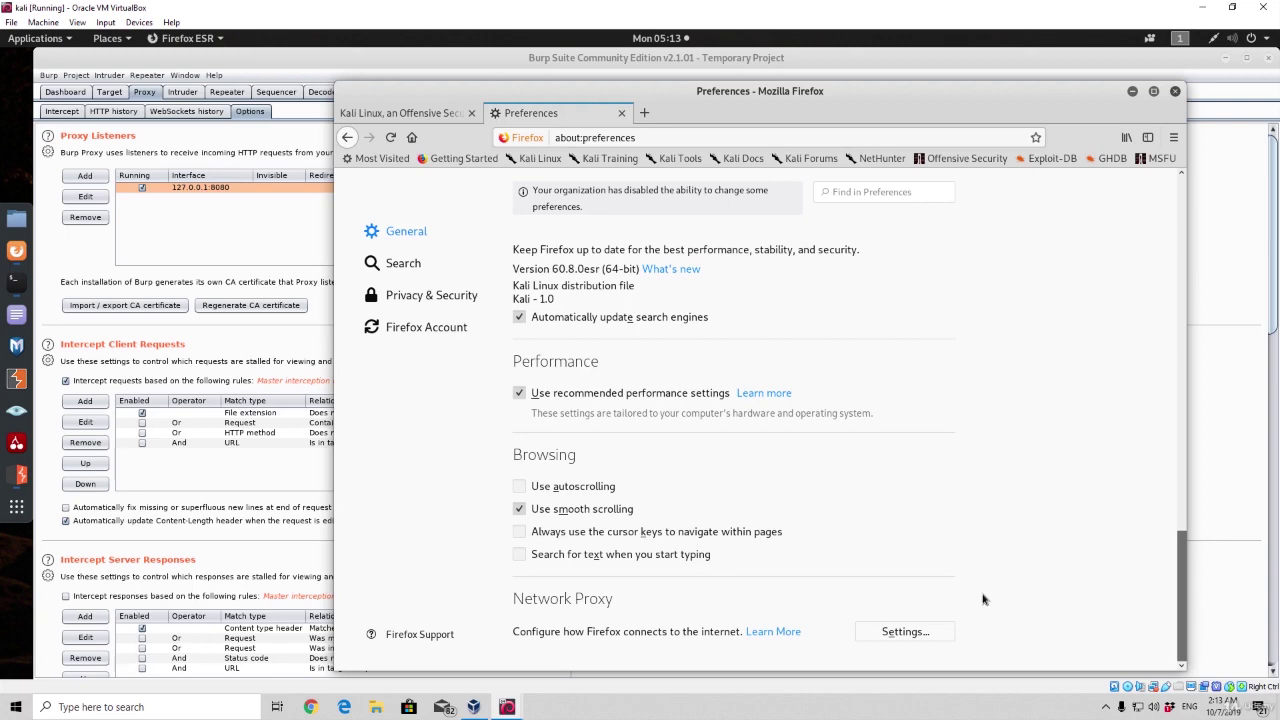
{"action": "left_click", "coordinate": [644, 112]}
{"action": "type", "text": "arh.bg.ac.rs/"}
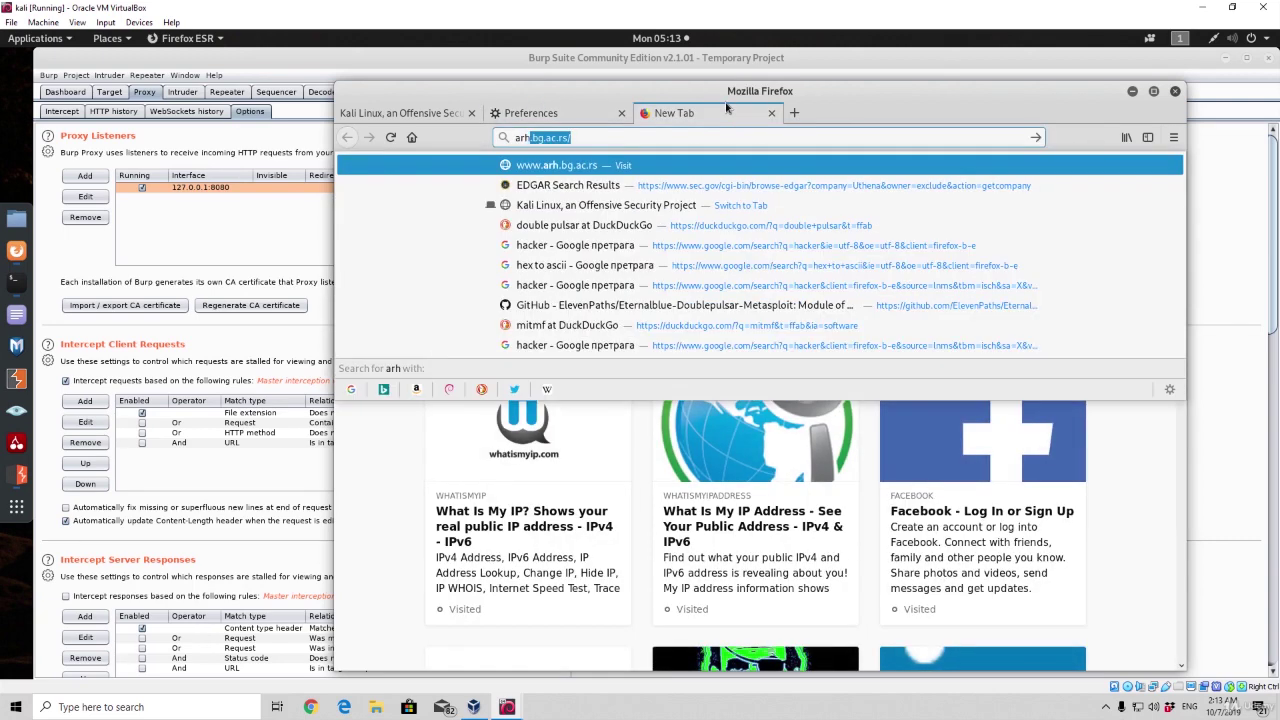
{"action": "key", "text": "Return"}
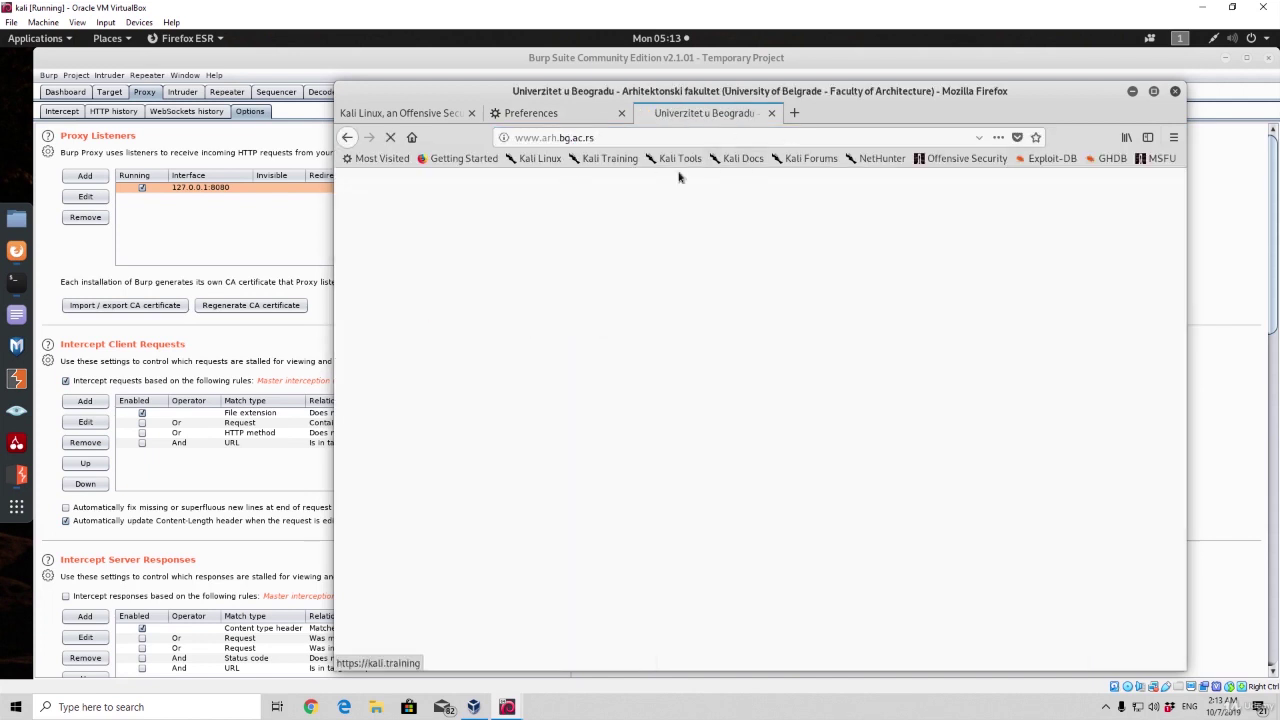
Switch to Burp Suite to check the proxy's intercept view, and return to Firefox.
{"action": "left_click", "coordinate": [101, 133]}
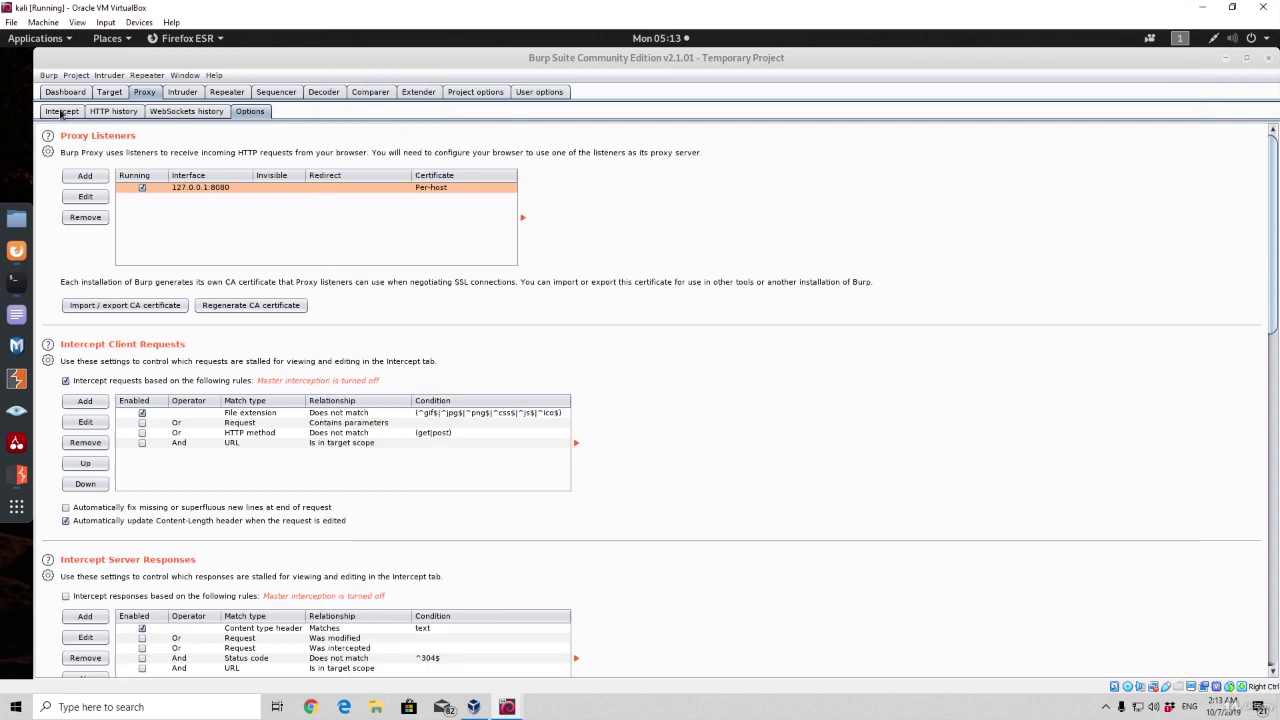
{"action": "left_click", "coordinate": [61, 111]}
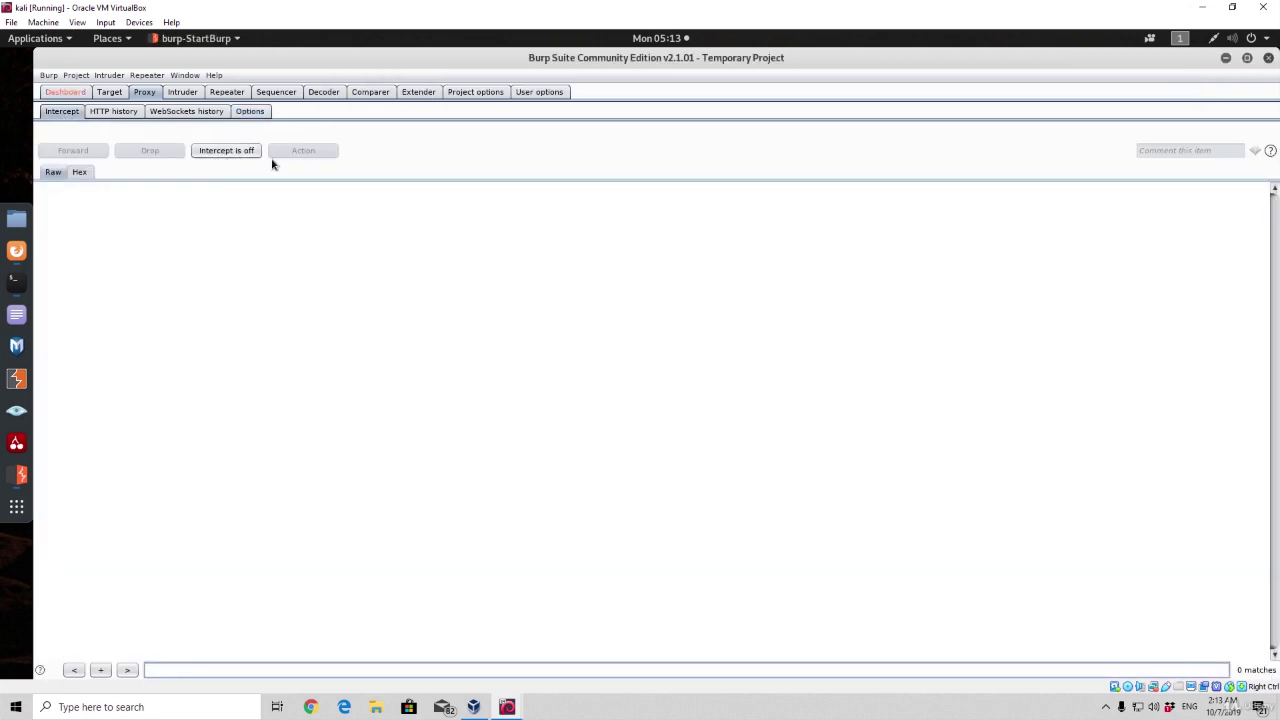
{"action": "left_click", "coordinate": [17, 253]}
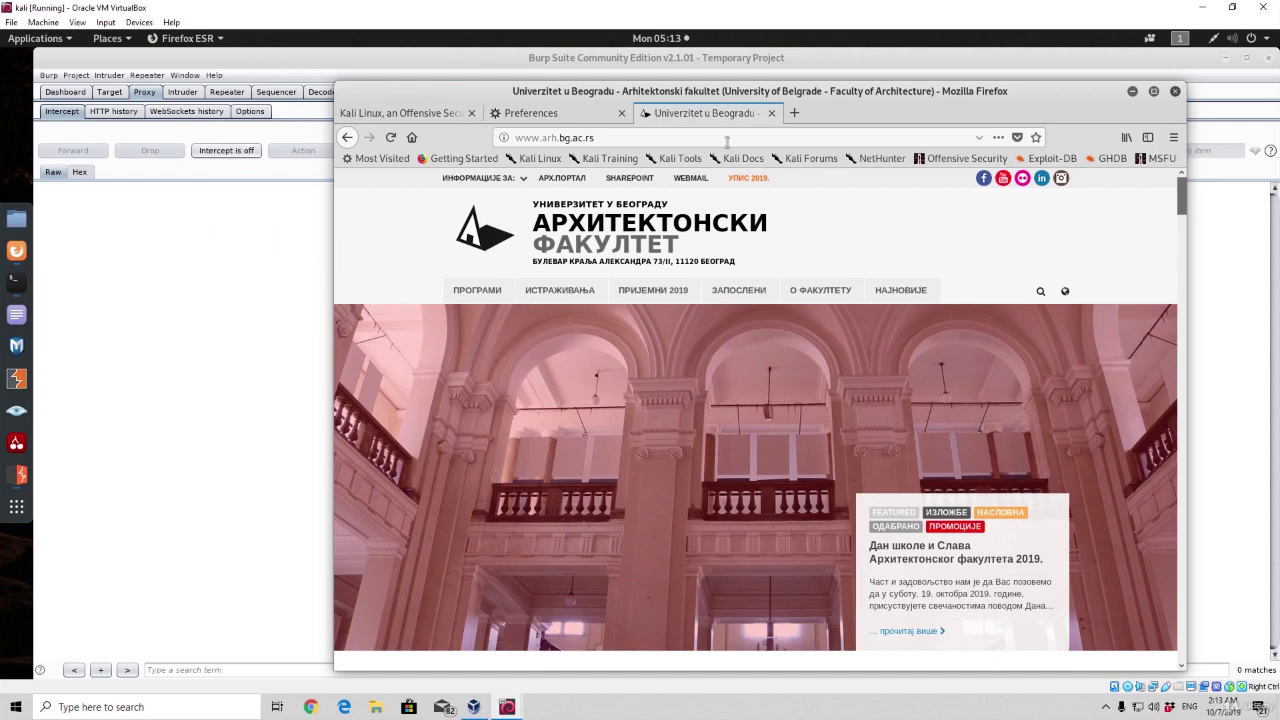
Load facebook.com in another new browser tab and select its full address.
{"action": "left_click", "coordinate": [794, 113]}
{"action": "type", "text": "facebook.com/"}
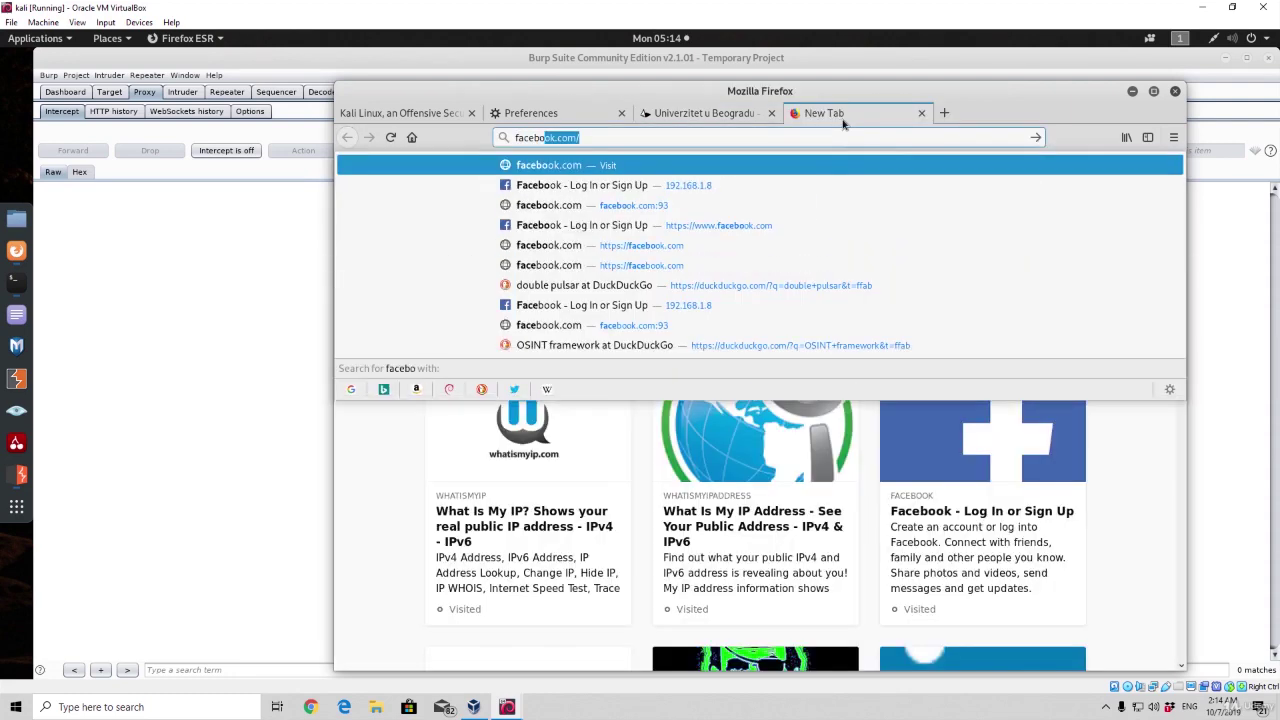
{"action": "key", "text": "Return"}
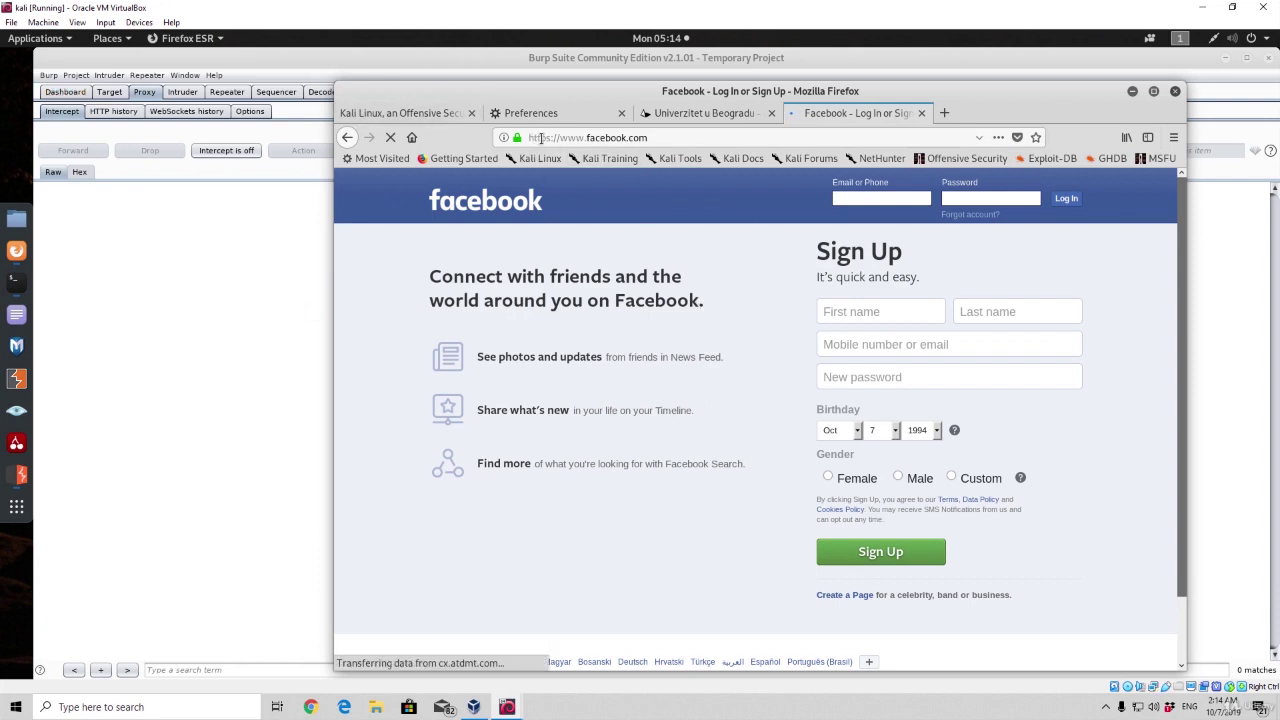
{"action": "left_click", "coordinate": [663, 136]}
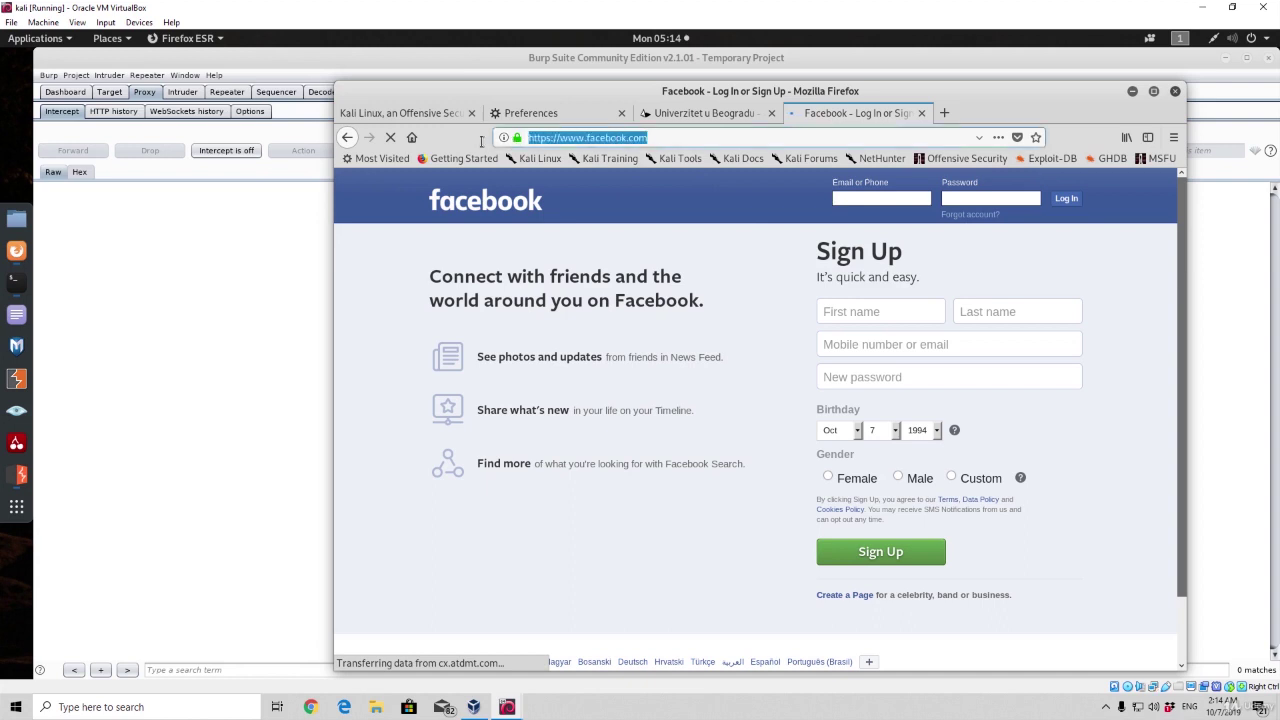
{"action": "left_click", "coordinate": [407, 235]}
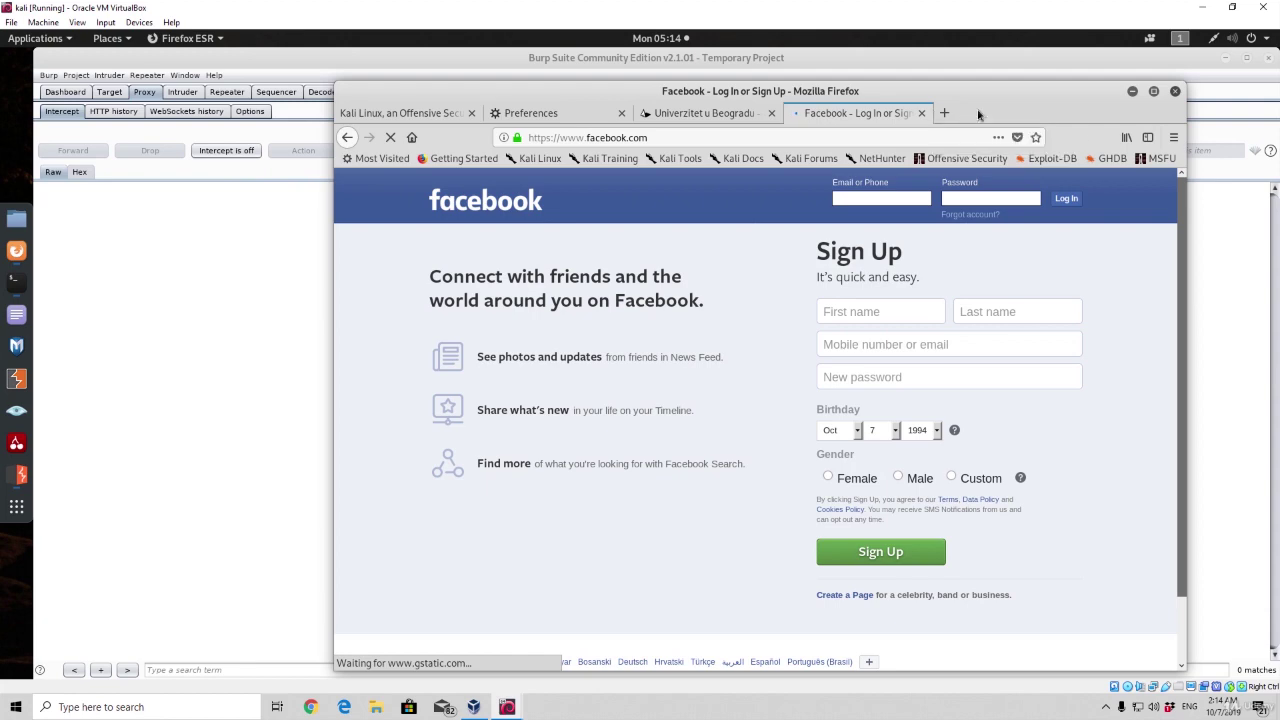
{"action": "left_click", "coordinate": [944, 112]}
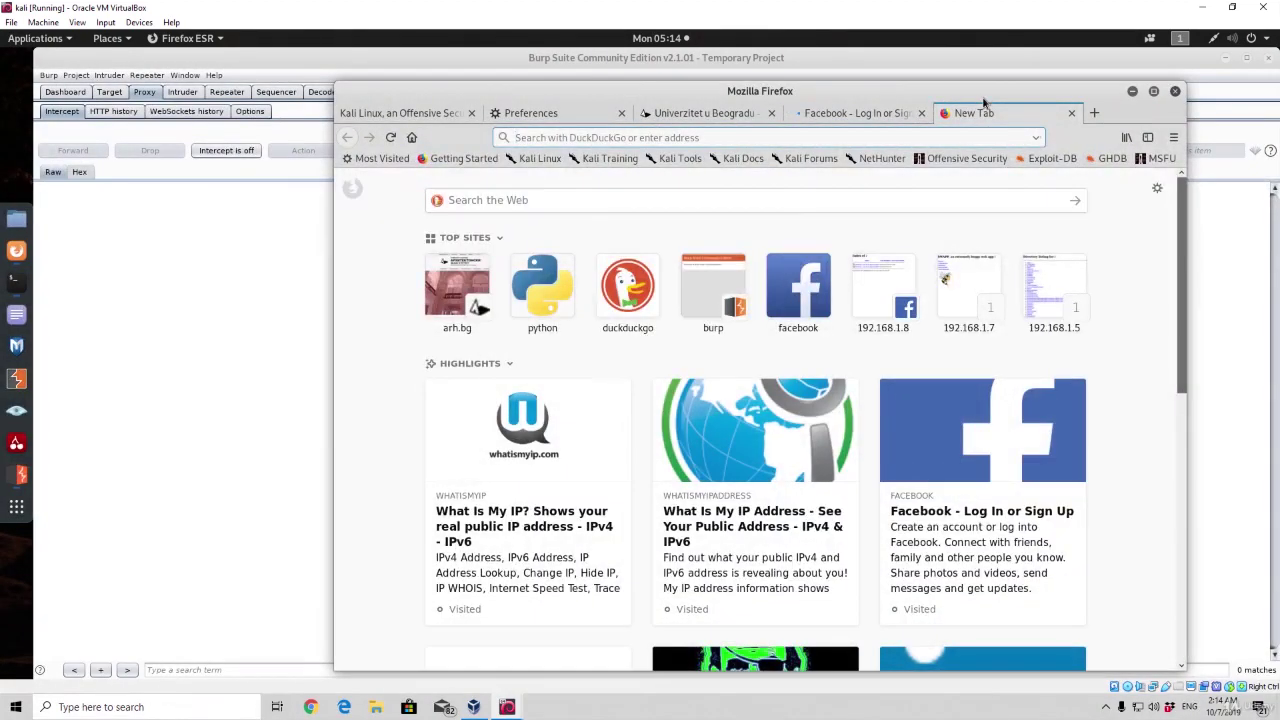
{"action": "type", "text": "http://"}
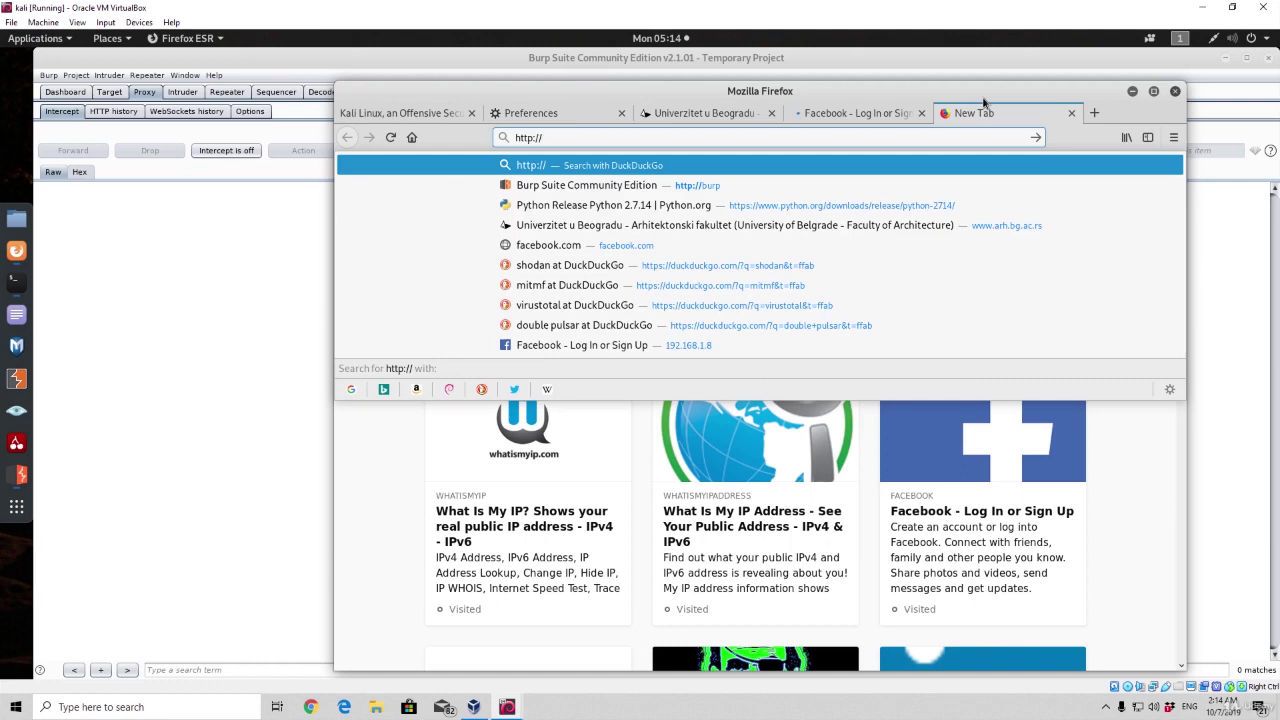
{"action": "type", "text": "burp"}
{"action": "key", "text": "Return"}
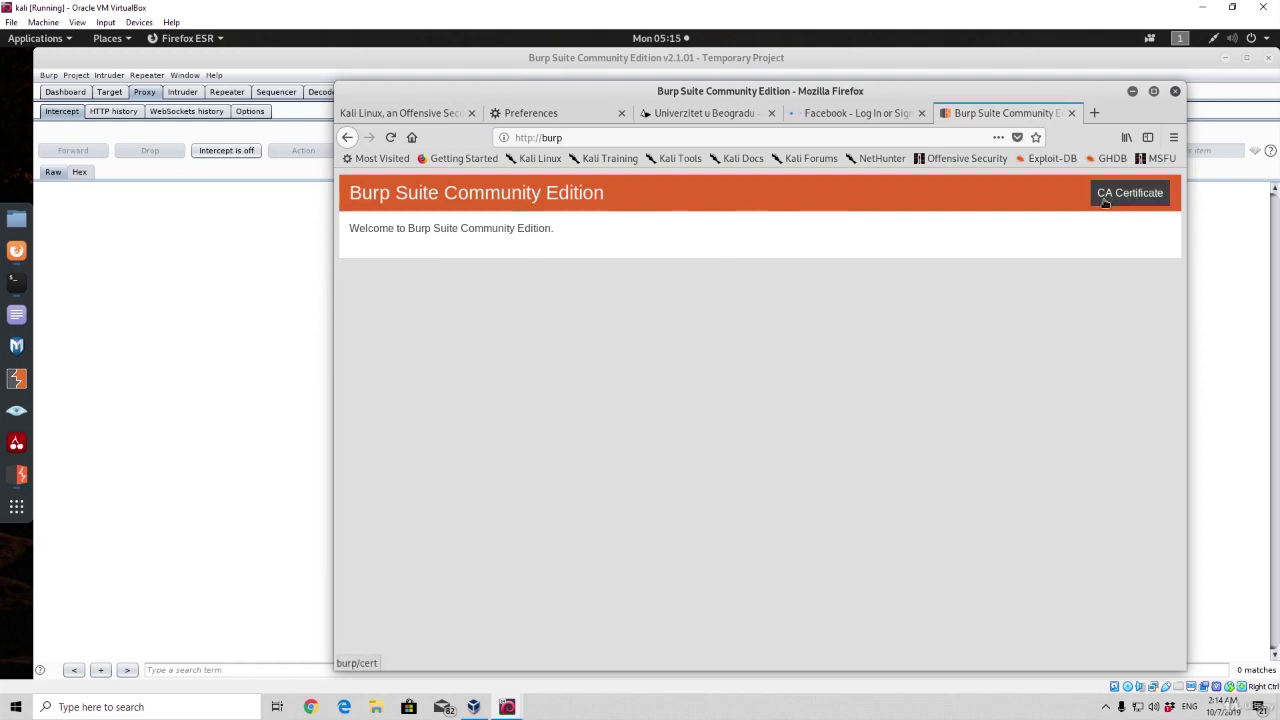
{"action": "left_click", "coordinate": [1133, 199]}
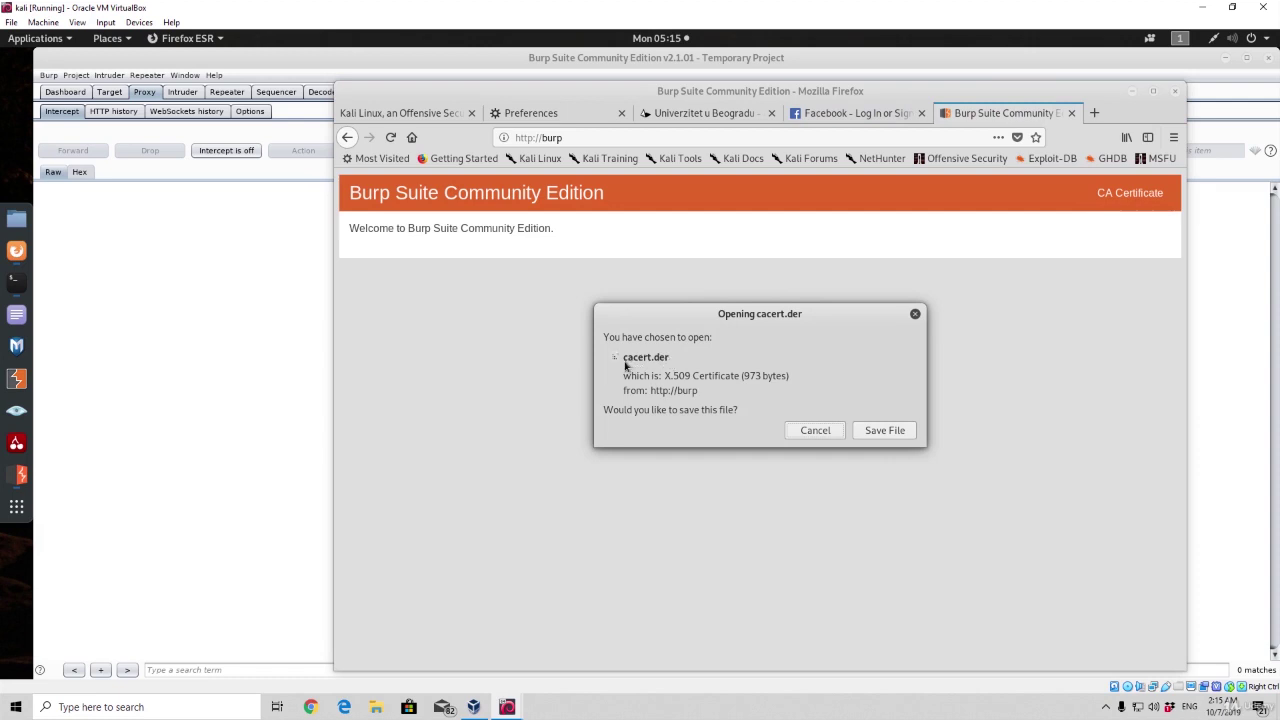
{"action": "left_click", "coordinate": [899, 431]}
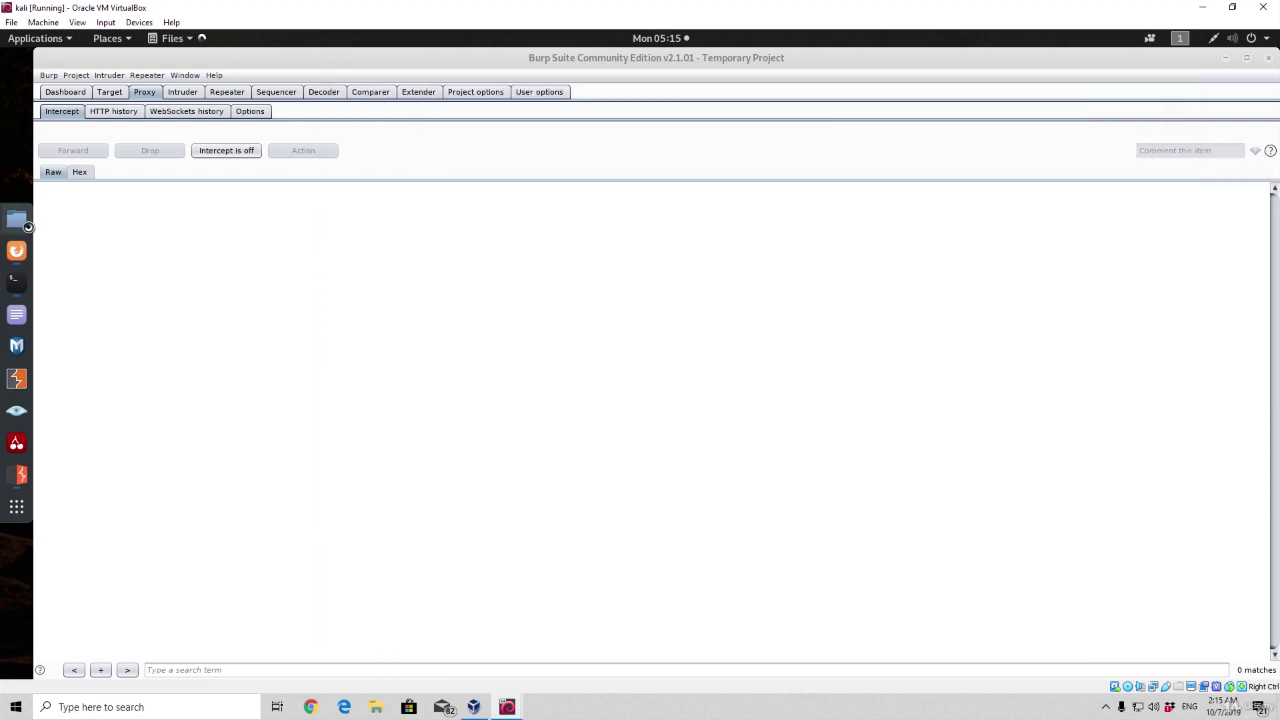
Minimize Firefox, examine the cacert.der copies in the Downloads folder, and close the file manager.
{"action": "left_click", "coordinate": [1132, 91]}
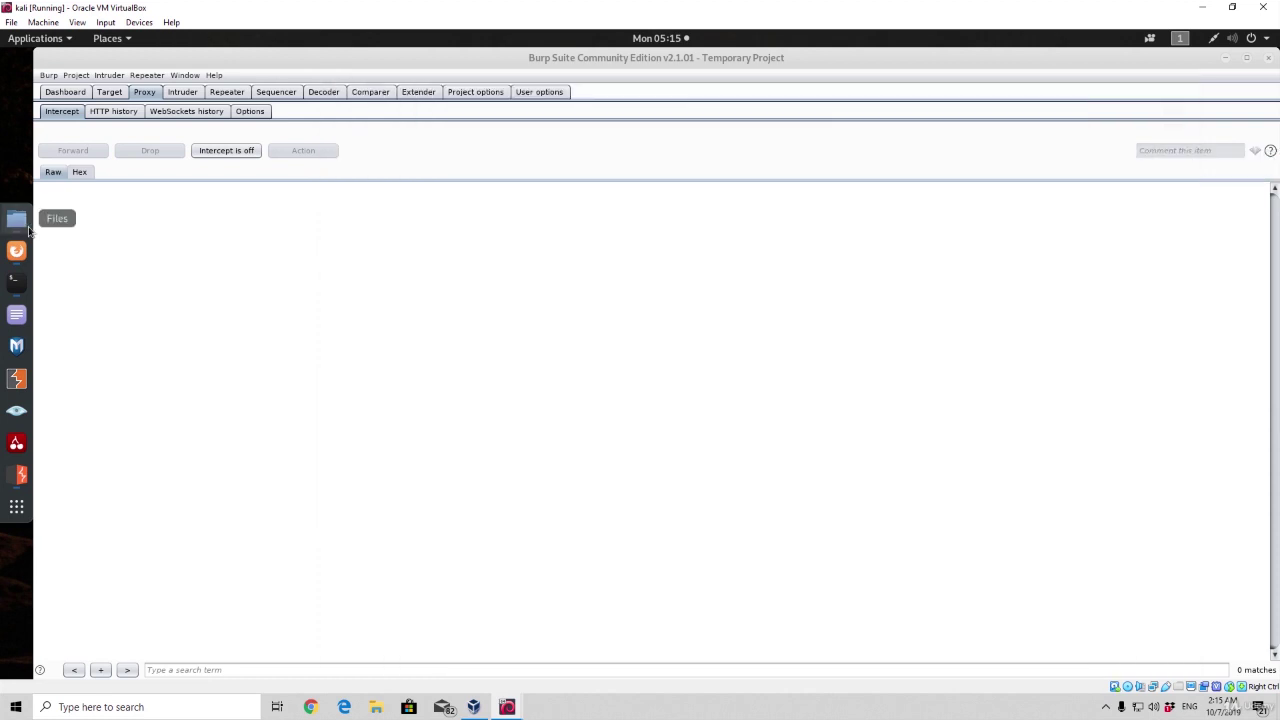
{"action": "left_click", "coordinate": [28, 230]}
{"action": "left_click", "coordinate": [111, 248]}
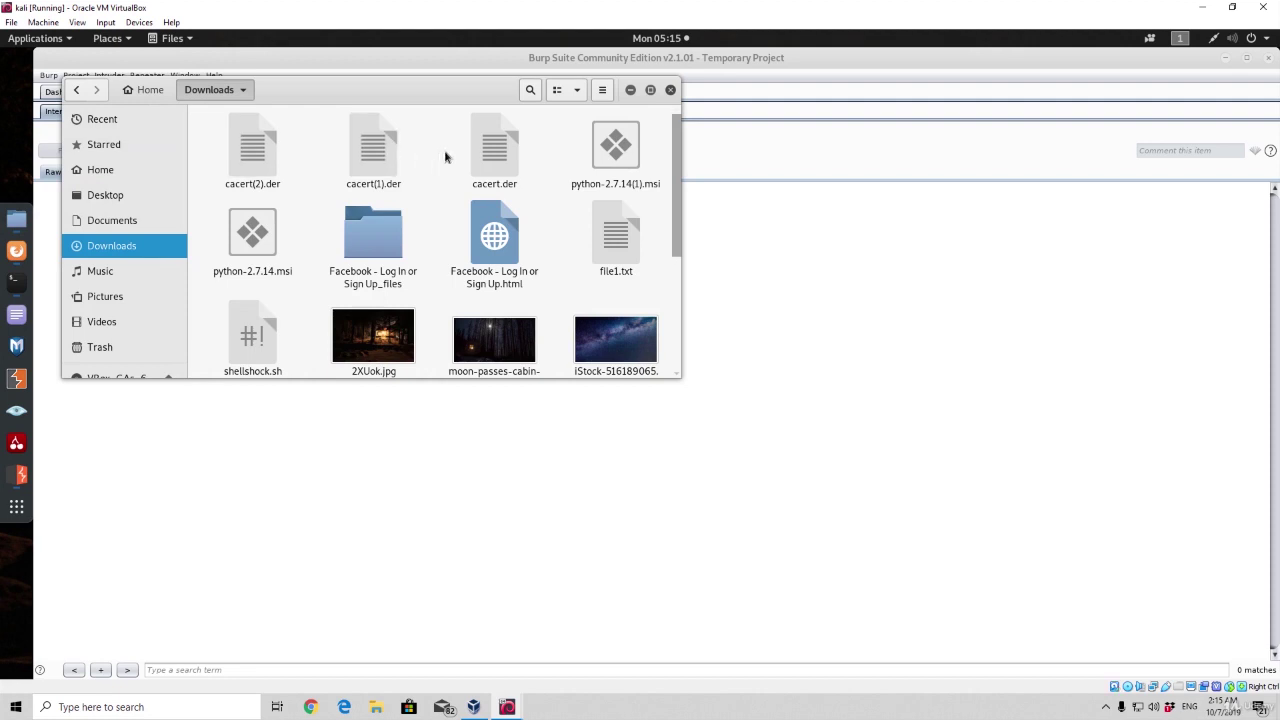
{"action": "mouse_move", "coordinate": [208, 122]}
{"action": "left_mouse_down"}
{"action": "mouse_move", "coordinate": [248, 142]}
{"action": "mouse_move", "coordinate": [517, 151]}
{"action": "mouse_move", "coordinate": [428, 160]}
{"action": "mouse_move", "coordinate": [205, 136]}
{"action": "left_mouse_up"}
{"action": "left_click", "coordinate": [452, 145]}
{"action": "left_click", "coordinate": [205, 136]}
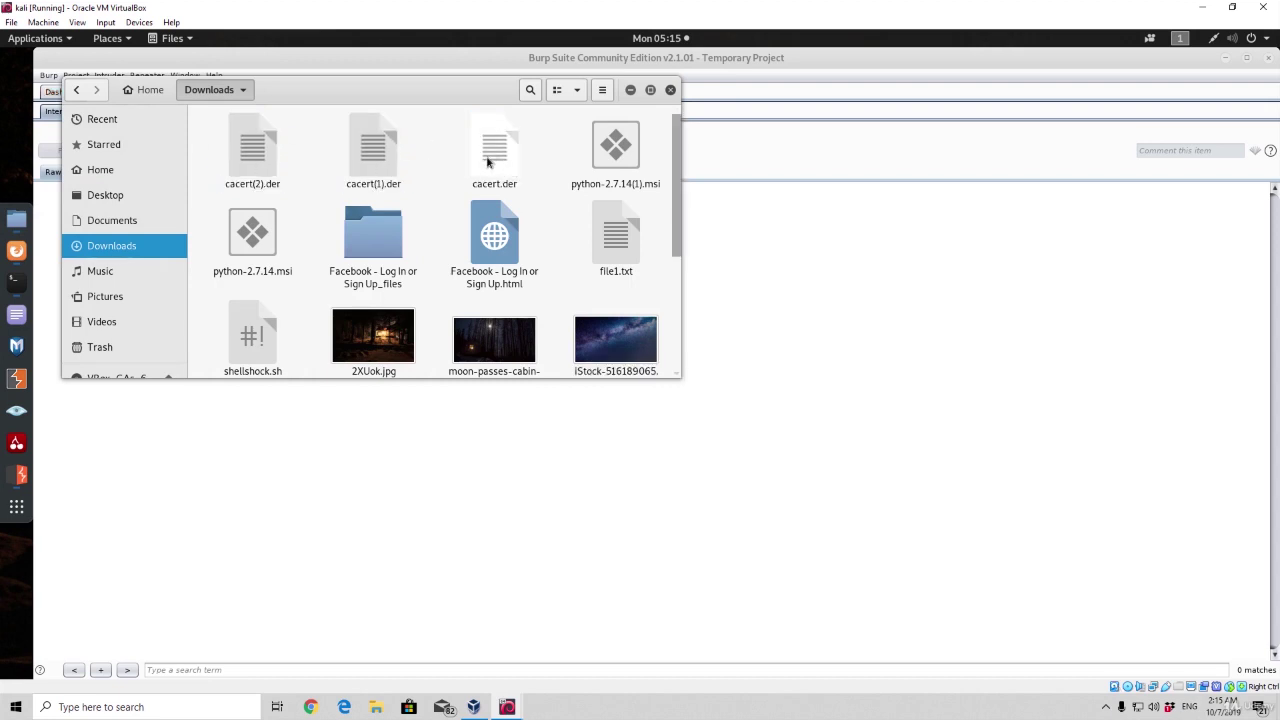
{"action": "left_click_drag", "start_coordinate": [420, 180], "coordinate": [640, 134]}
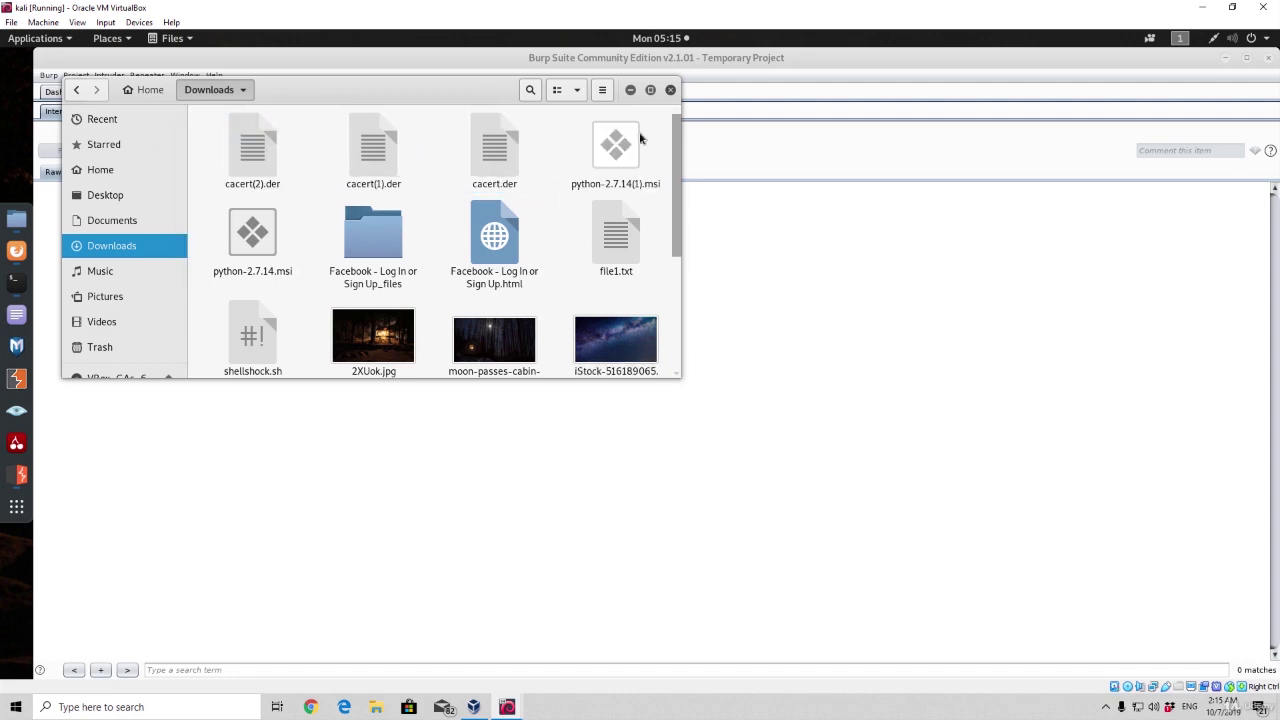
{"action": "left_click", "coordinate": [669, 92]}
Return to Firefox and open the Certificate Manager from the Privacy & Security preferences.
{"action": "left_click", "coordinate": [16, 250]}
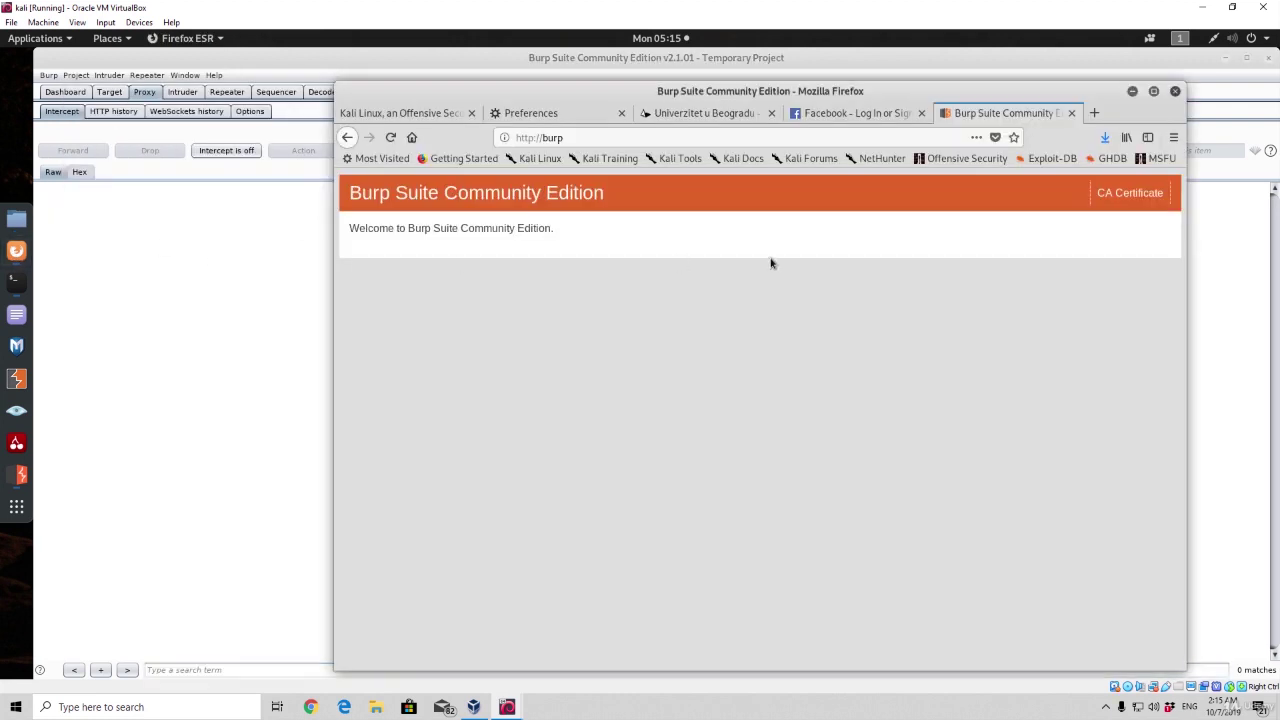
{"action": "left_click", "coordinate": [1174, 138]}
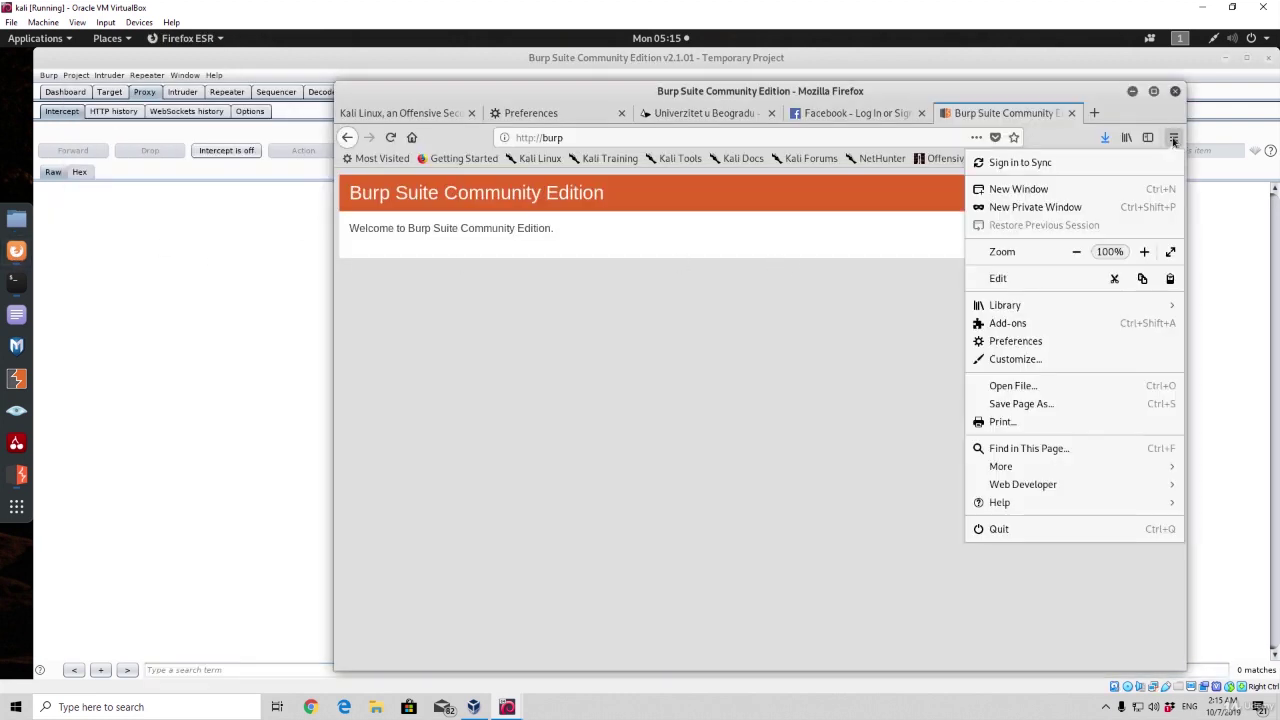
{"action": "left_click", "coordinate": [1015, 342]}
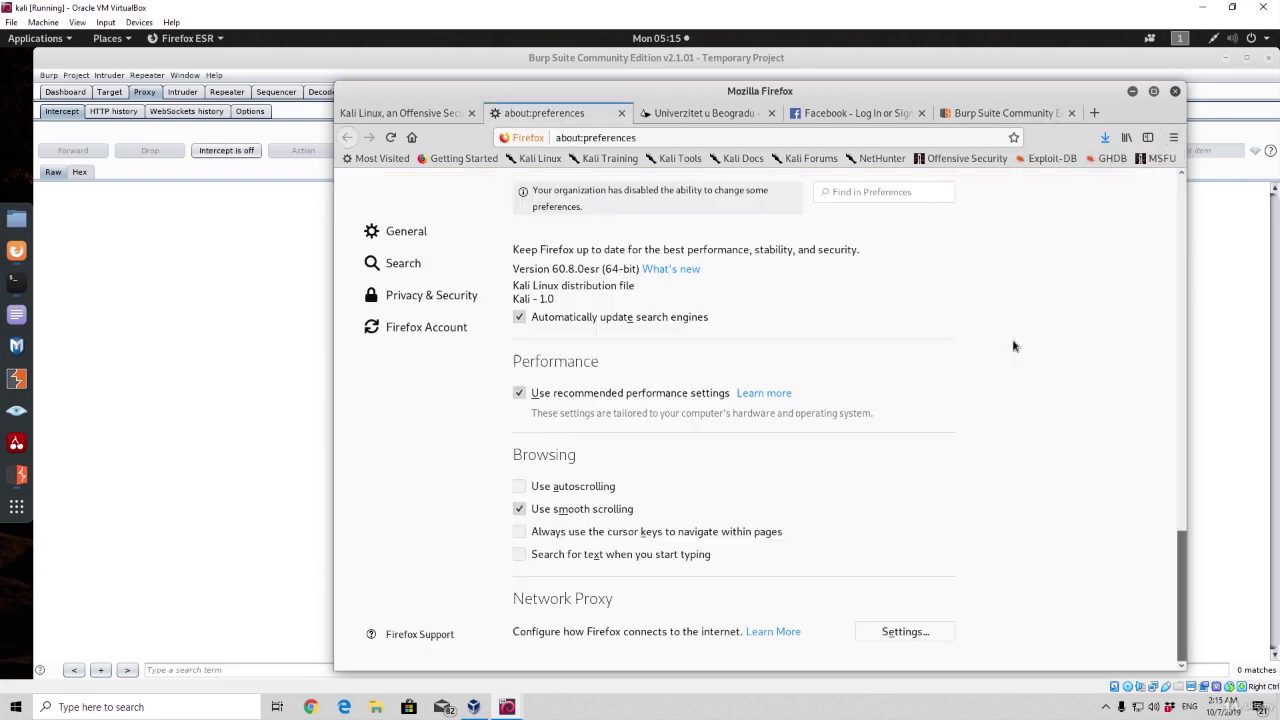
{"action": "left_click", "coordinate": [412, 300]}
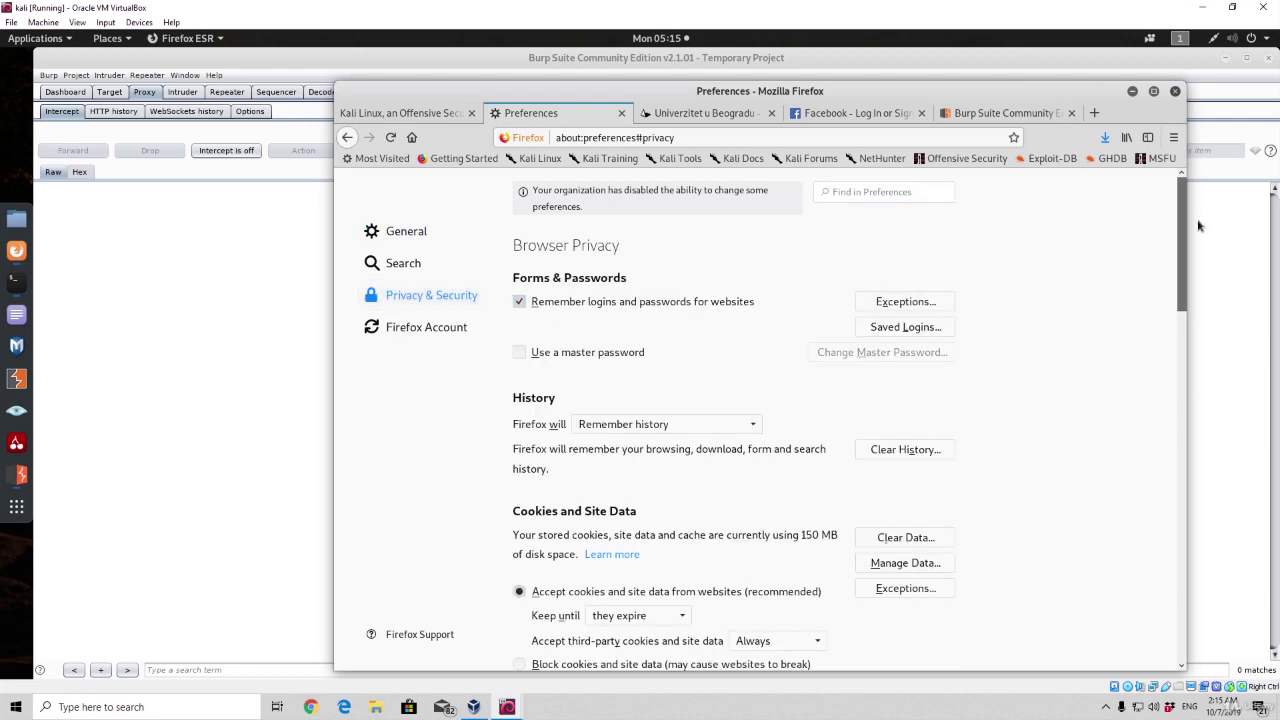
{"action": "left_click_drag", "start_coordinate": [1182, 228], "coordinate": [1069, 584]}
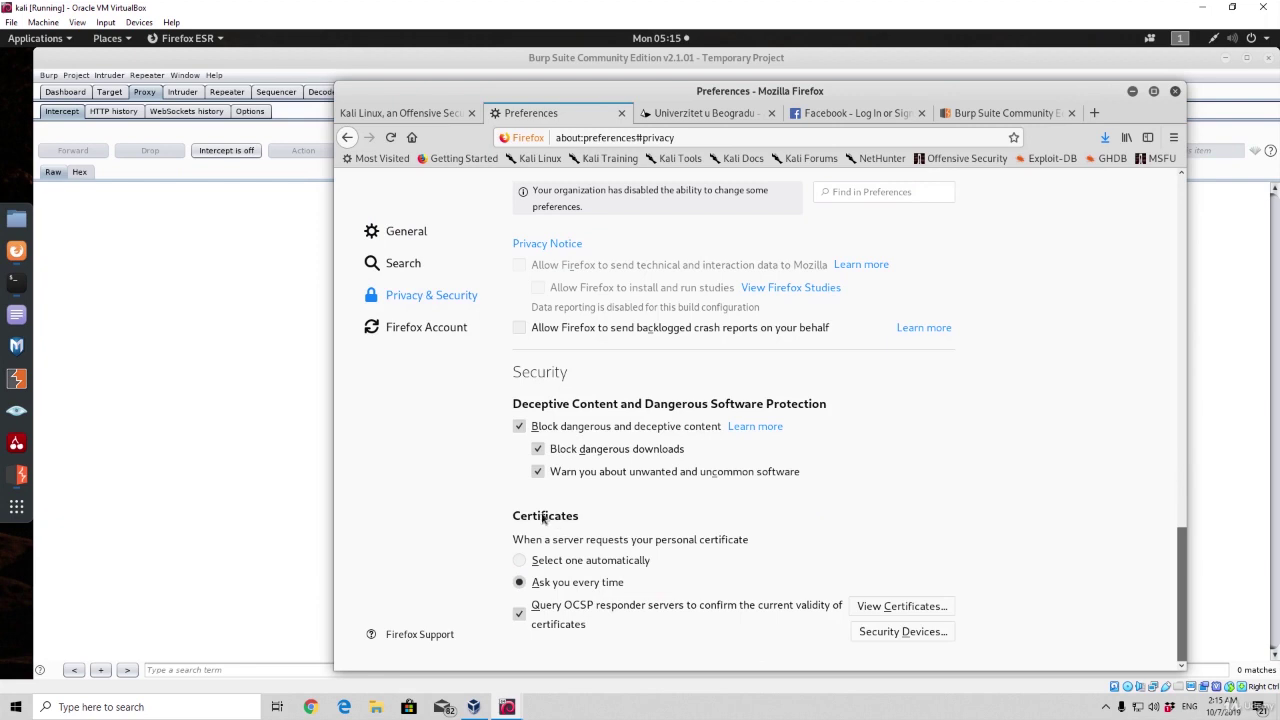
{"action": "left_click", "coordinate": [885, 607]}
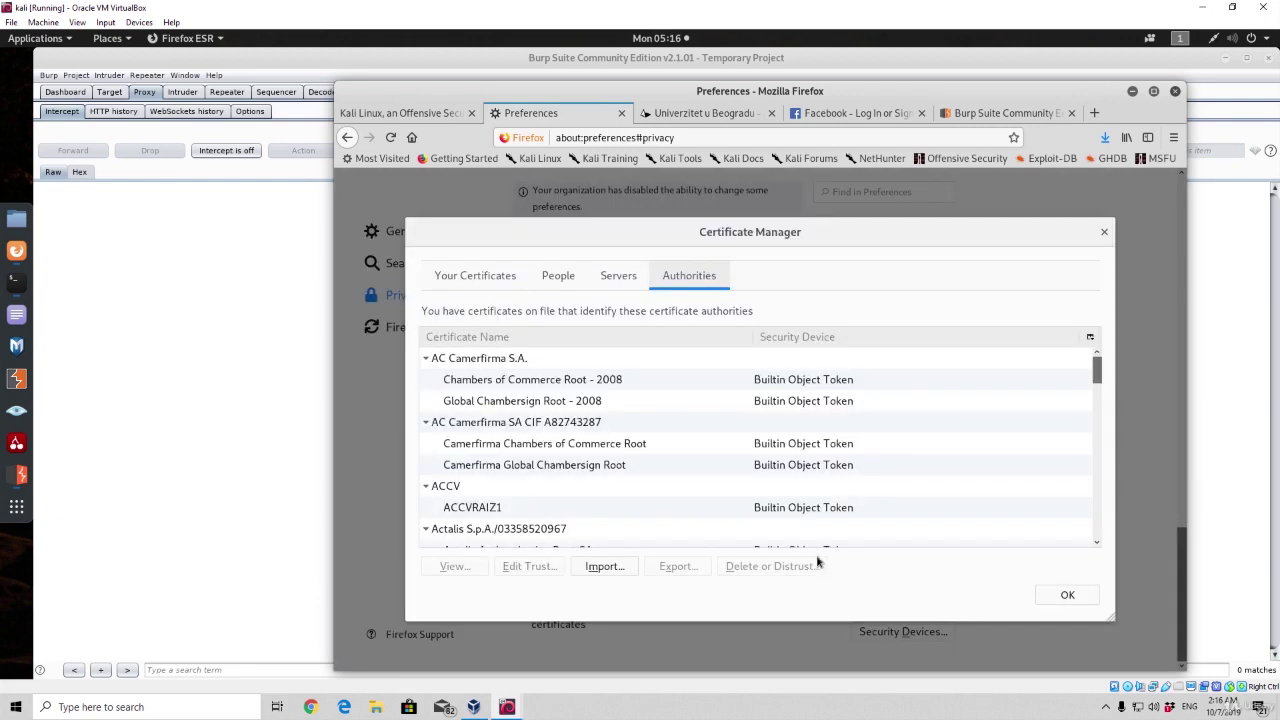
Try to import cacert.der from Downloads as a certificate authority and close the Certificate Manager.
{"action": "left_click", "coordinate": [634, 356]}
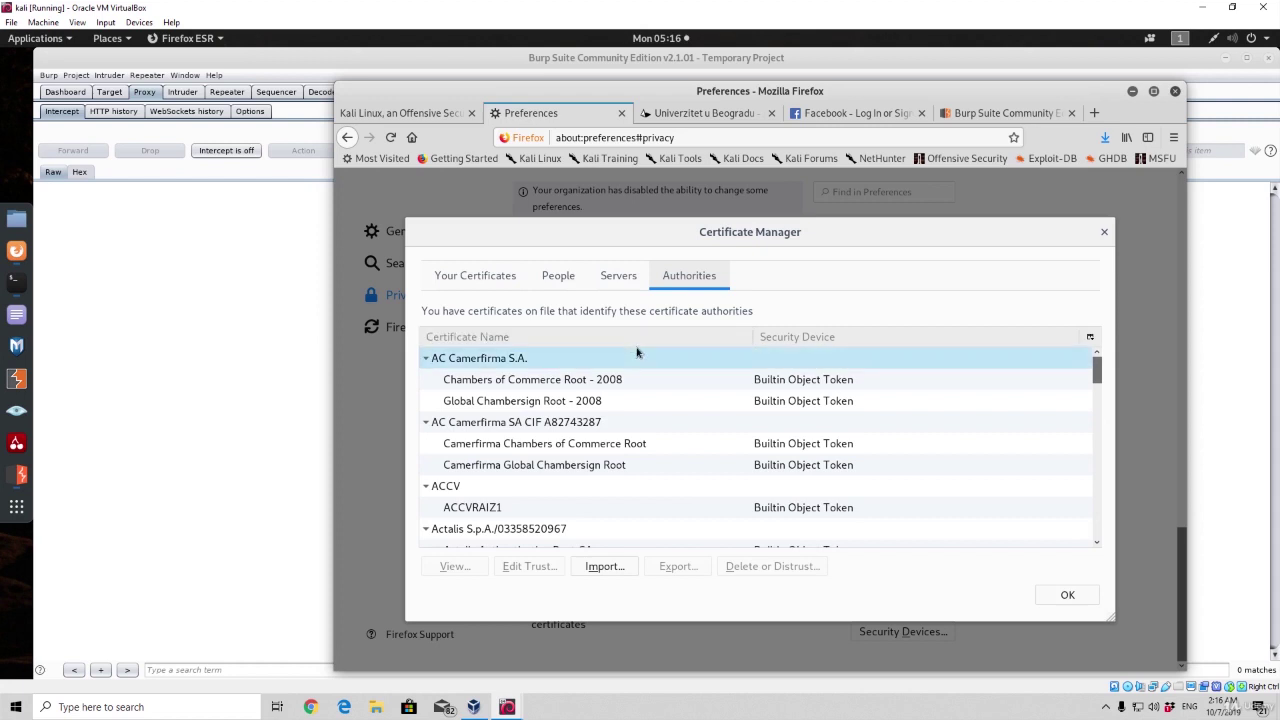
{"action": "left_click", "coordinate": [715, 403]}
{"action": "left_click_drag", "start_coordinate": [715, 405], "coordinate": [649, 486]}
{"action": "left_click", "coordinate": [604, 566]}
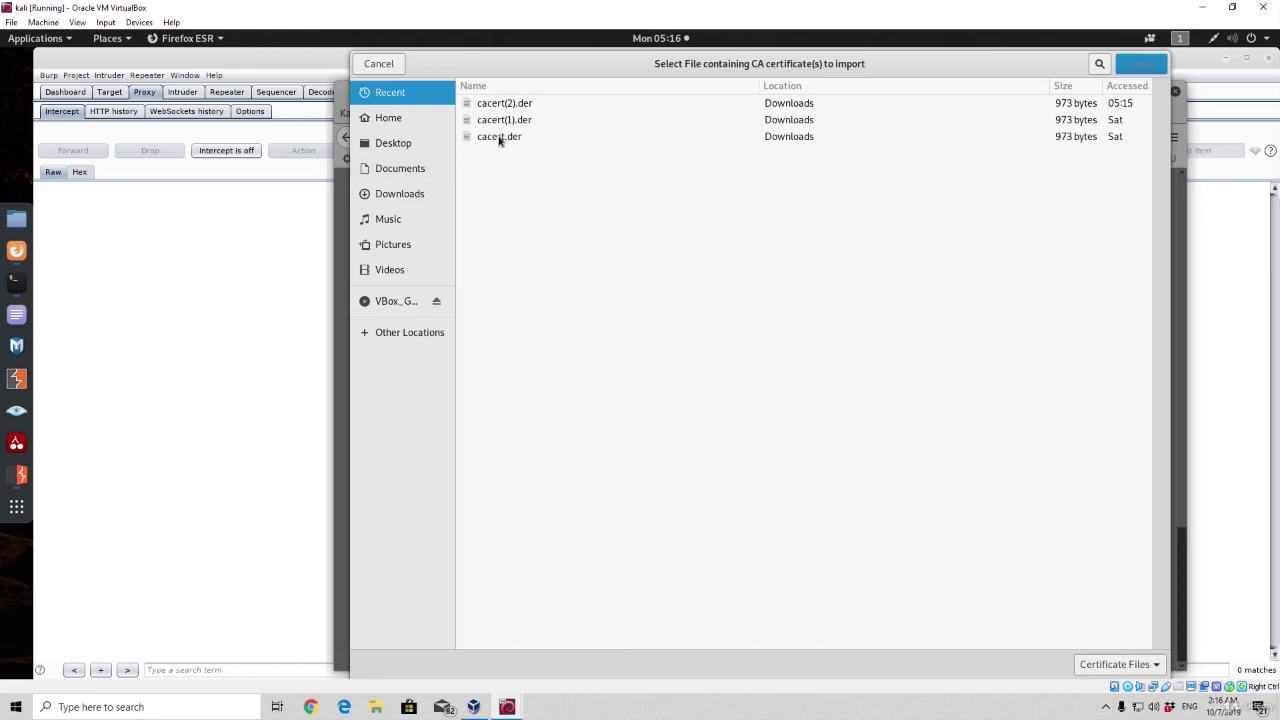
{"action": "left_click", "coordinate": [500, 140]}
{"action": "left_click", "coordinate": [1140, 64]}
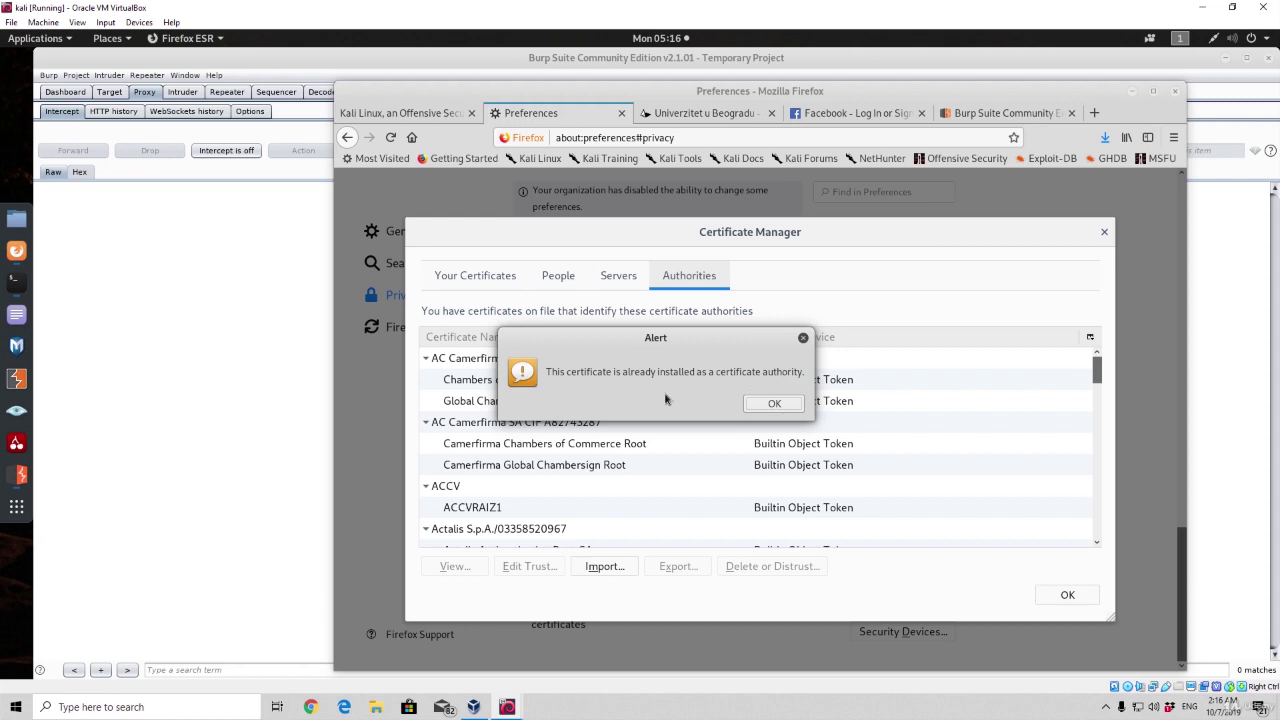
{"action": "left_click", "coordinate": [760, 403]}
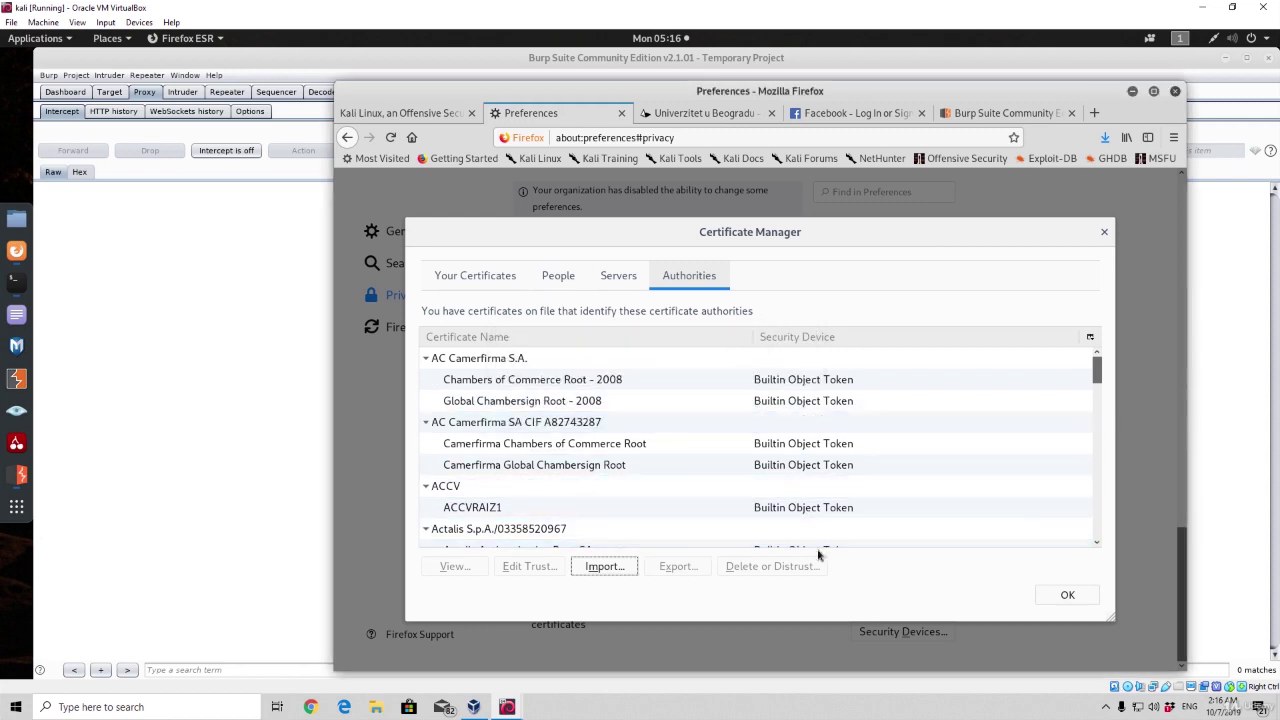
{"action": "left_click", "coordinate": [1067, 596]}
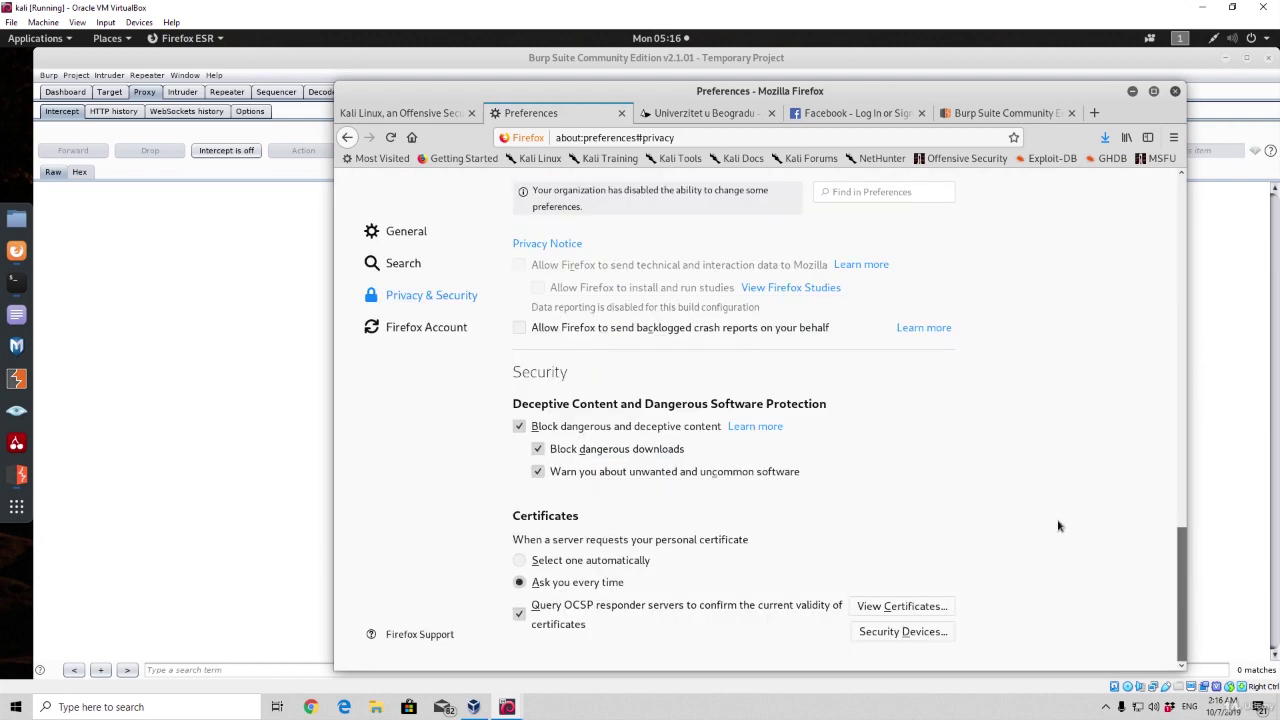
Reload the Facebook page, leave Firefox and return to Burp Suite.
{"action": "left_click", "coordinate": [850, 113]}
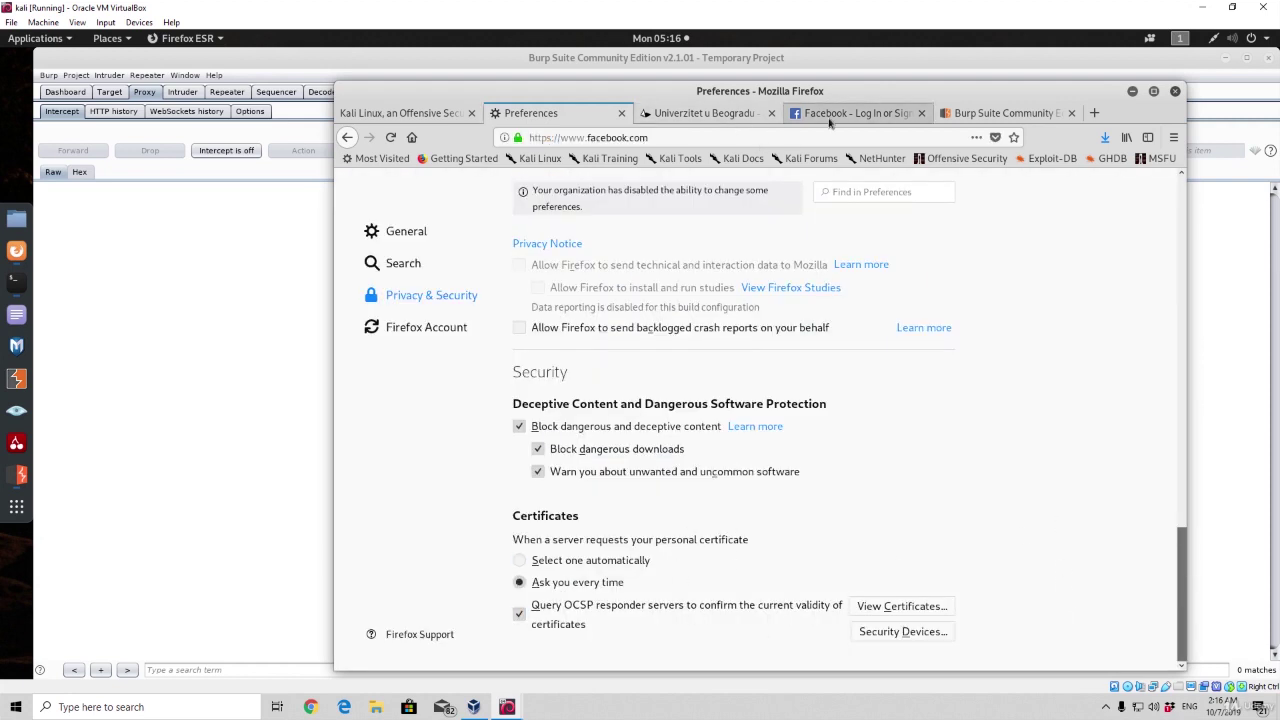
{"action": "left_click", "coordinate": [391, 138]}
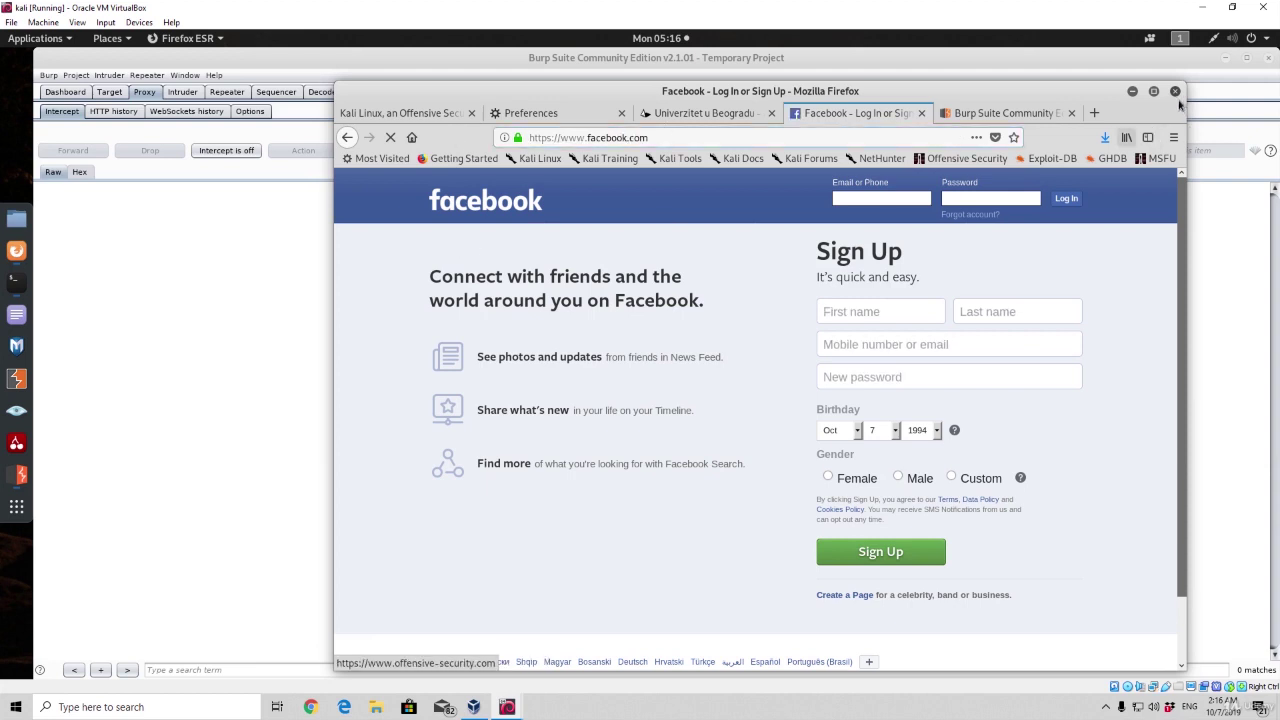
{"action": "key", "text": "alt+F4"}
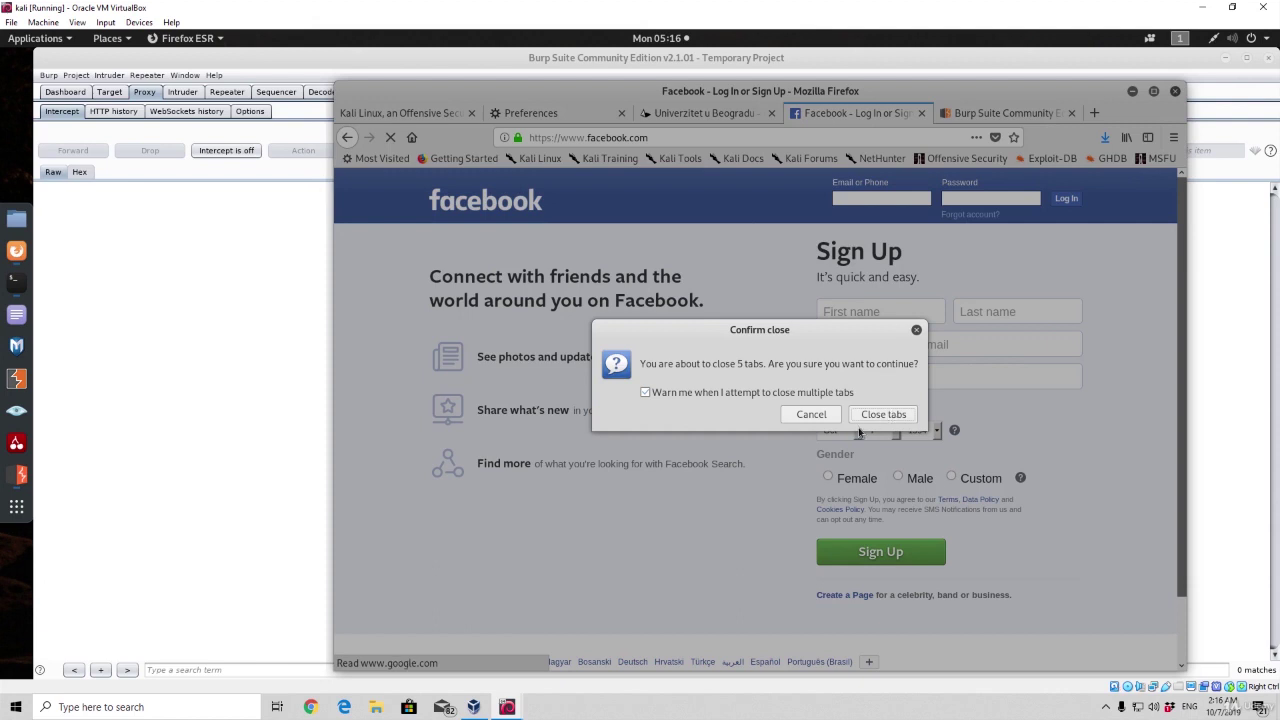
{"action": "key", "text": "Escape"}
{"action": "key", "text": "alt+Tab"}
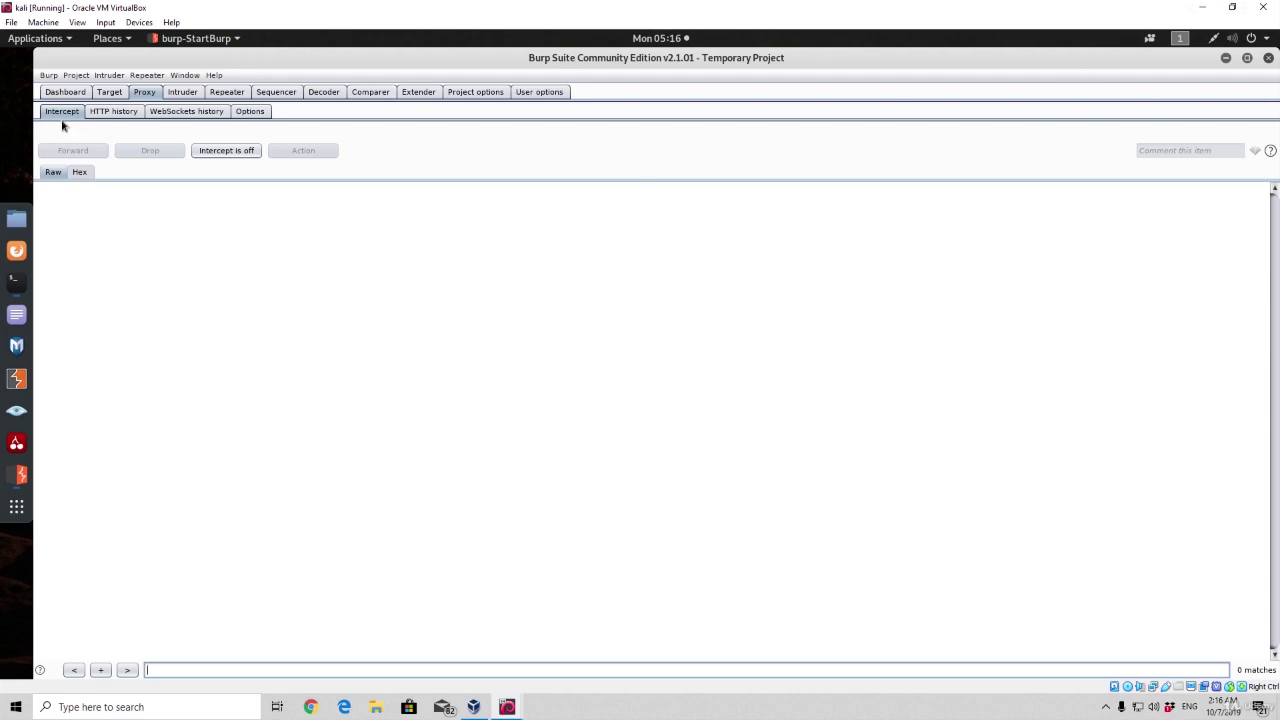
{"action": "left_click", "coordinate": [109, 92]}
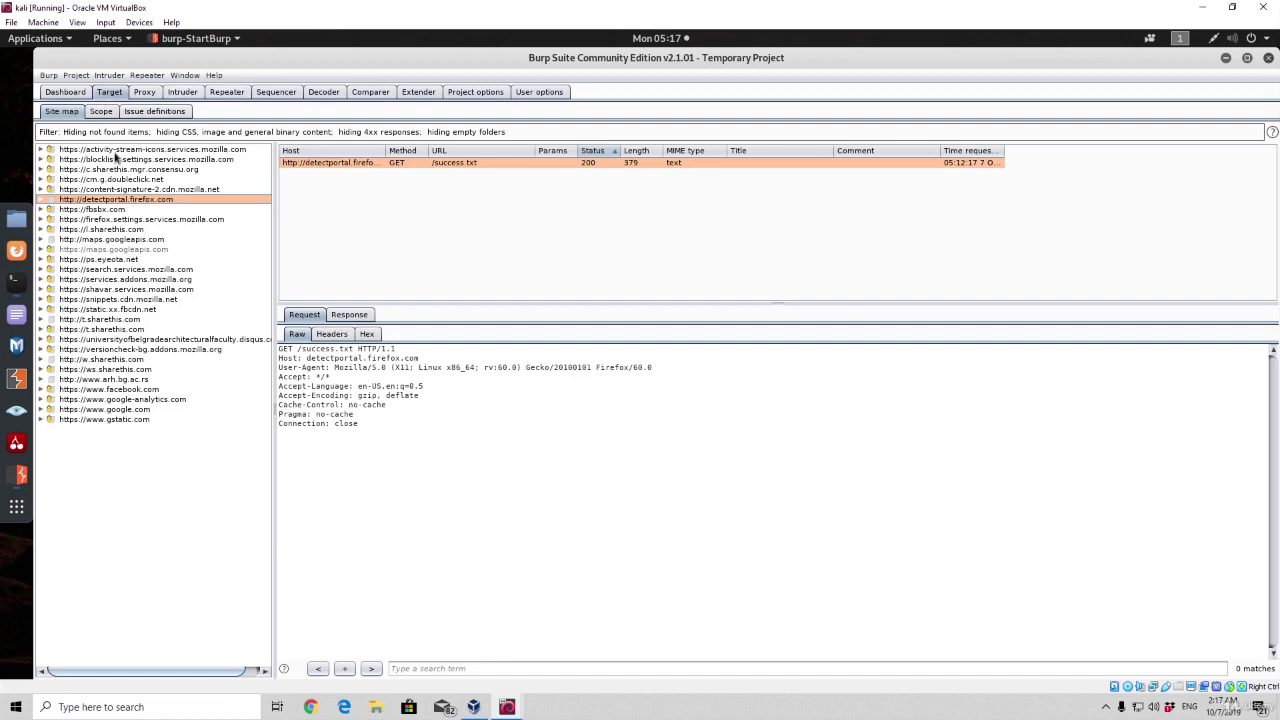
{"action": "left_click", "coordinate": [117, 159]}
{"action": "left_click", "coordinate": [119, 219]}
{"action": "left_click", "coordinate": [123, 270]}
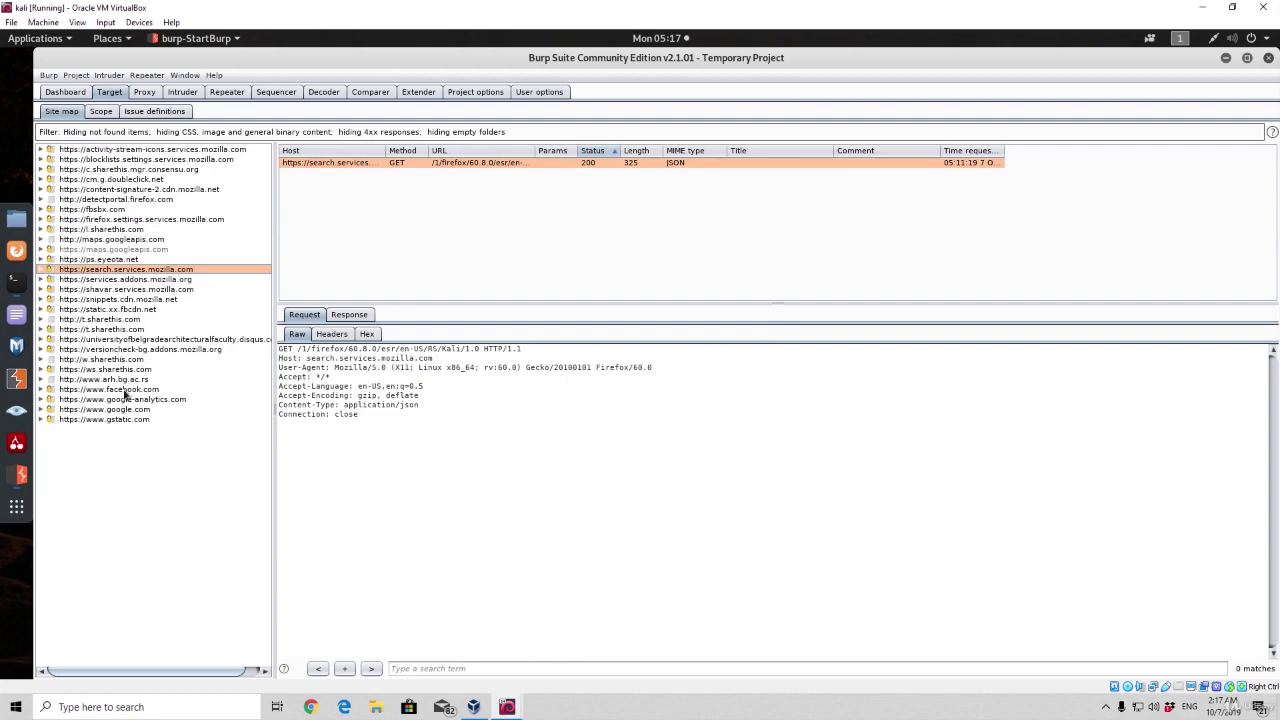
{"action": "left_click", "coordinate": [124, 390]}
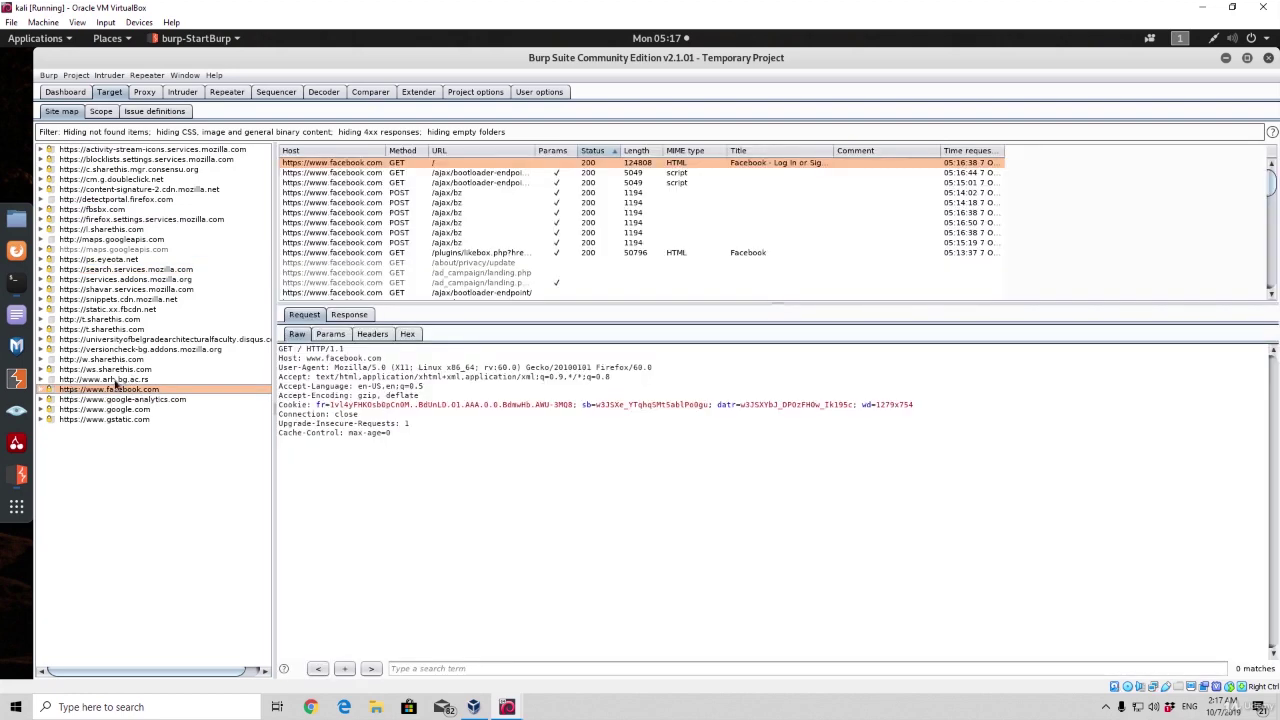
{"action": "left_click", "coordinate": [115, 380]}
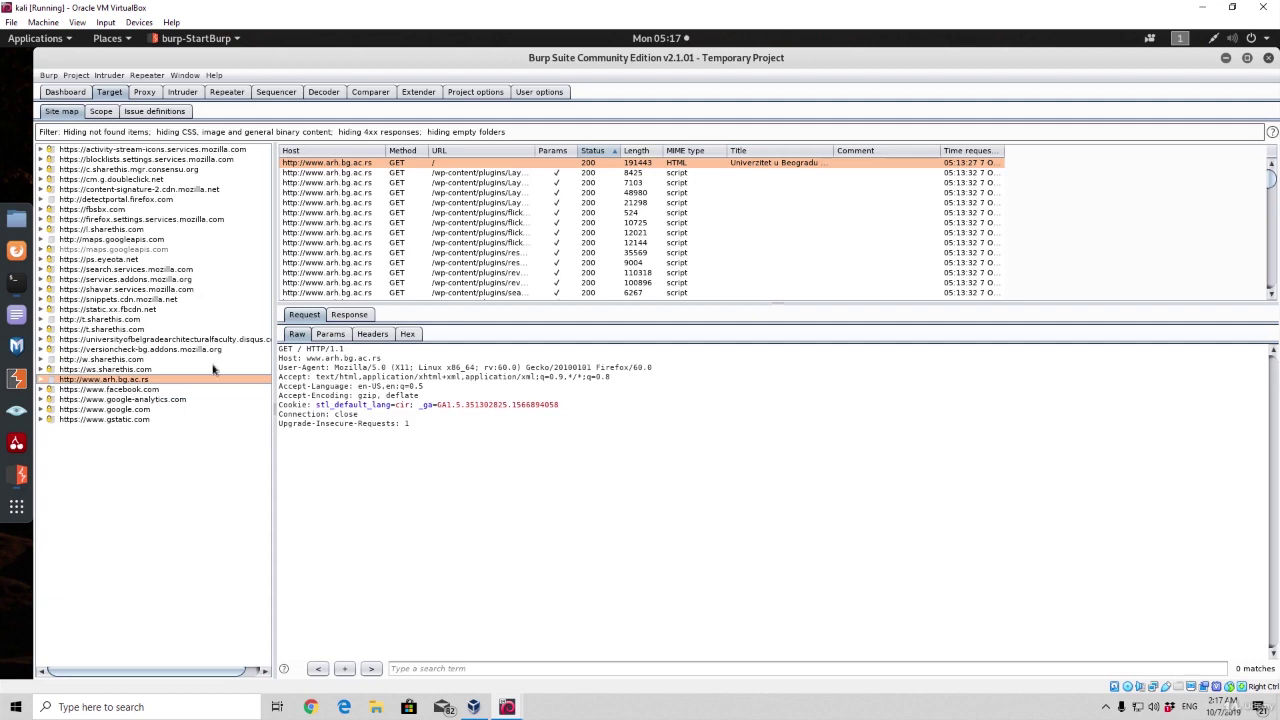
{"action": "left_click", "coordinate": [377, 175]}
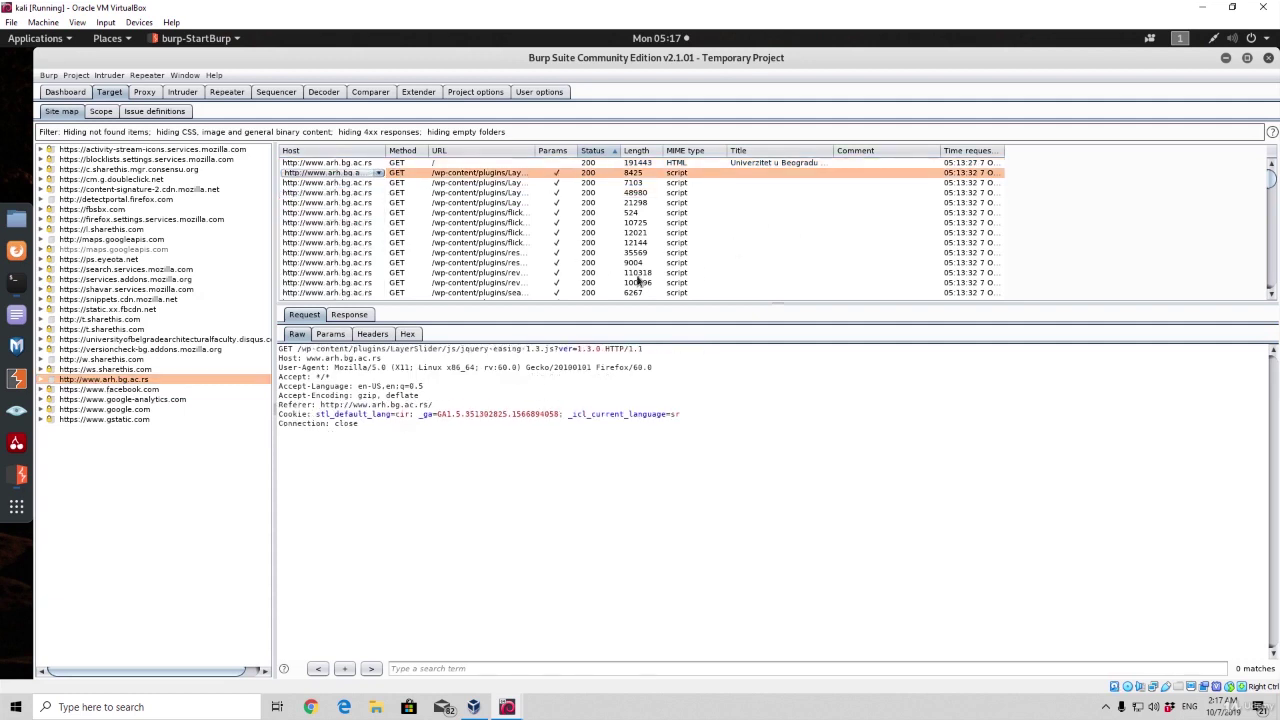
{"action": "left_click", "coordinate": [451, 182]}
{"action": "key", "text": "Down"}
{"action": "key", "text": "Down"}
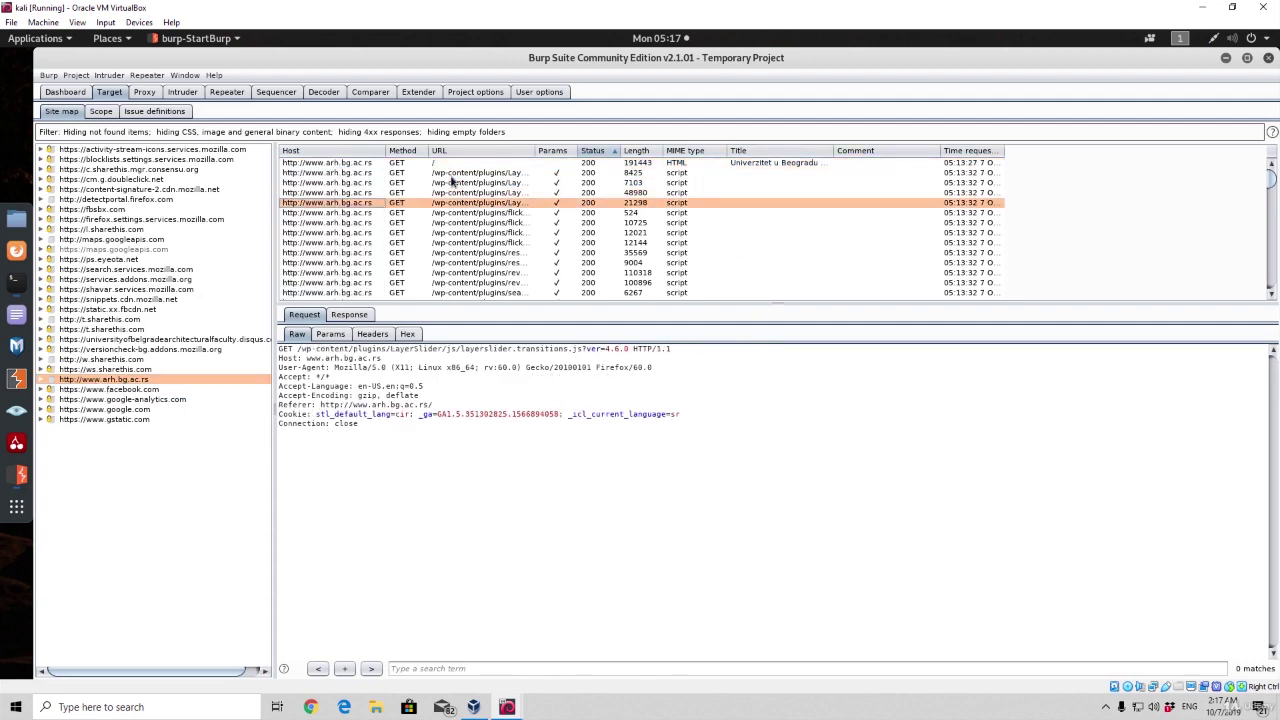
{"action": "key", "text": "Down"}
{"action": "key", "text": "Down"}
{"action": "key", "text": "Down"}
{"action": "key", "text": "Down"}
{"action": "key", "text": "Down"}
{"action": "key", "text": "Down"}
{"action": "key", "text": "Down"}
{"action": "key", "text": "Down"}
{"action": "key", "text": "Down"}
{"action": "key", "text": "Down"}
{"action": "key", "text": "Down"}
{"action": "key", "text": "Down"}
{"action": "key", "text": "Down"}
{"action": "key", "text": "Down"}
{"action": "key", "text": "Down"}
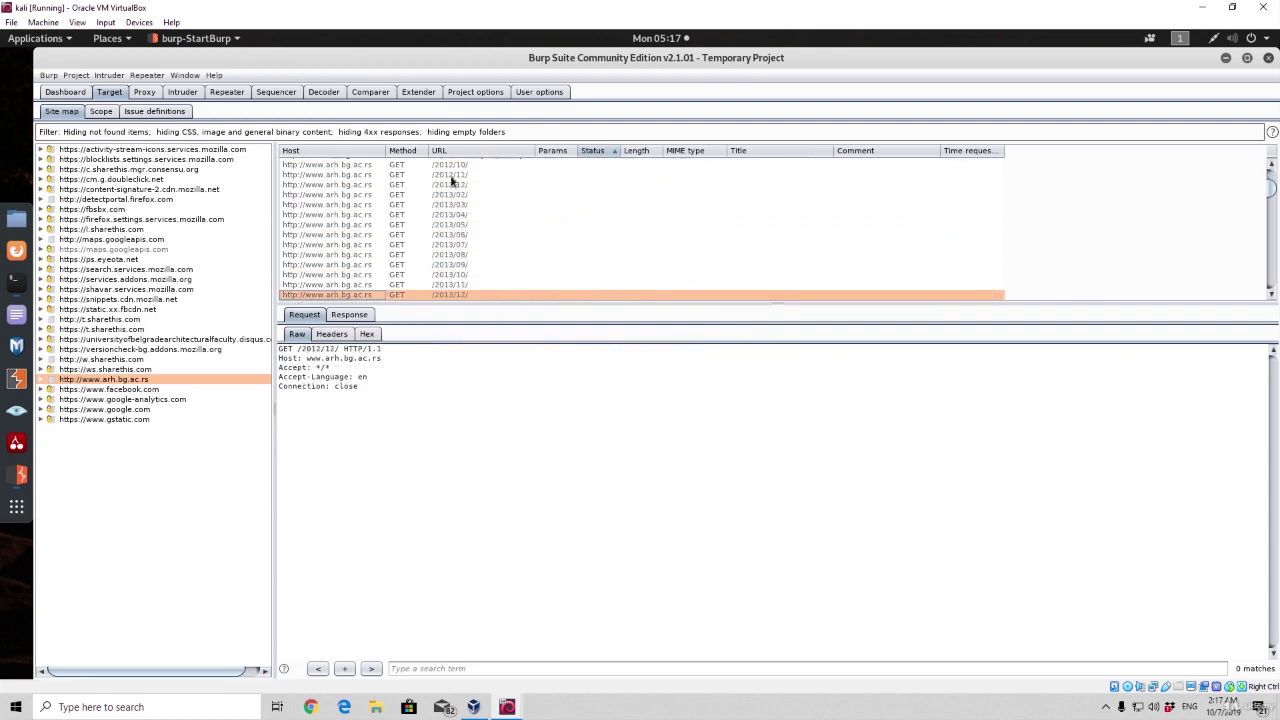
{"action": "key", "text": "ctrl+Home"}
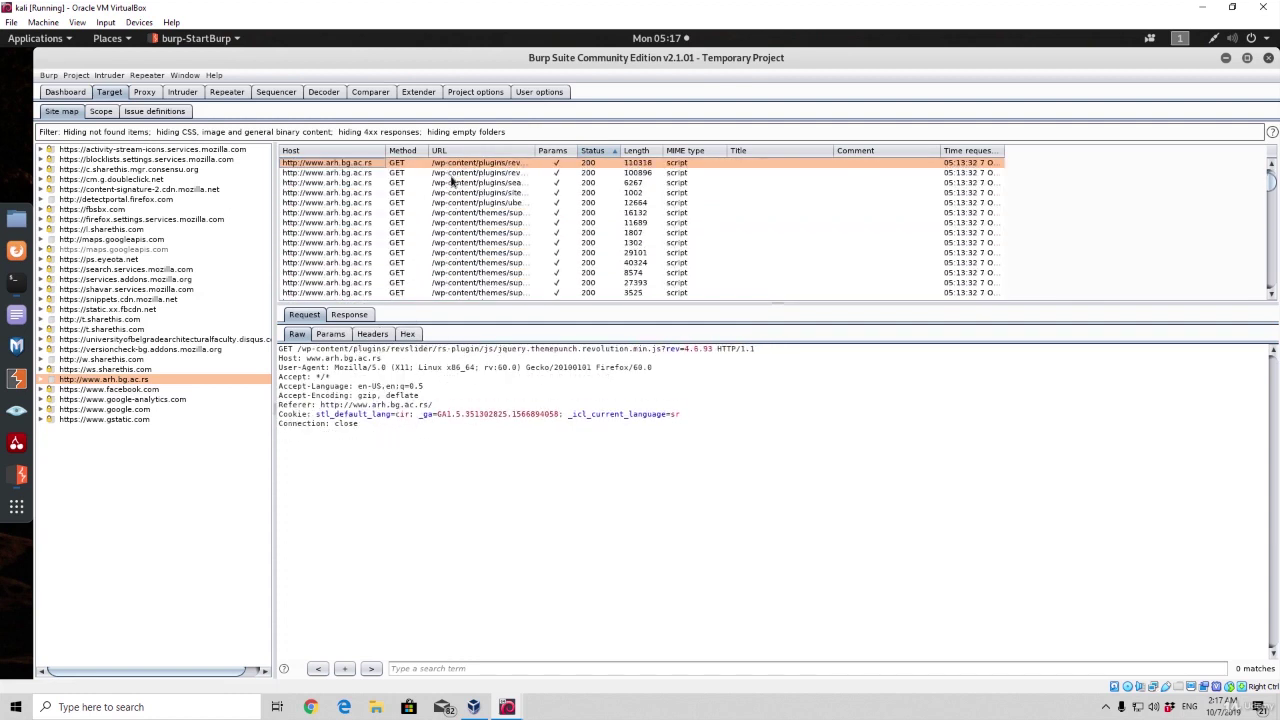
{"action": "key", "text": "Up"}
{"action": "key", "text": "Up"}
{"action": "key", "text": "Up"}
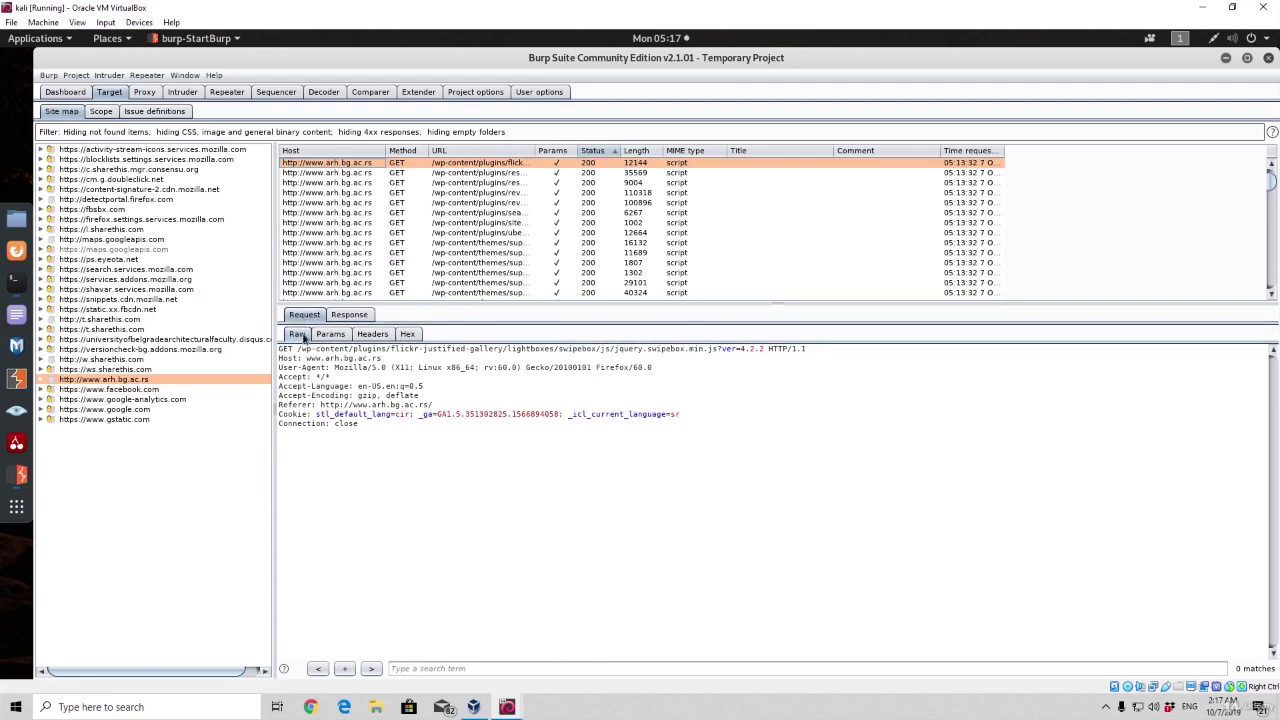
{"action": "left_click_drag", "start_coordinate": [376, 430], "coordinate": [281, 349]}
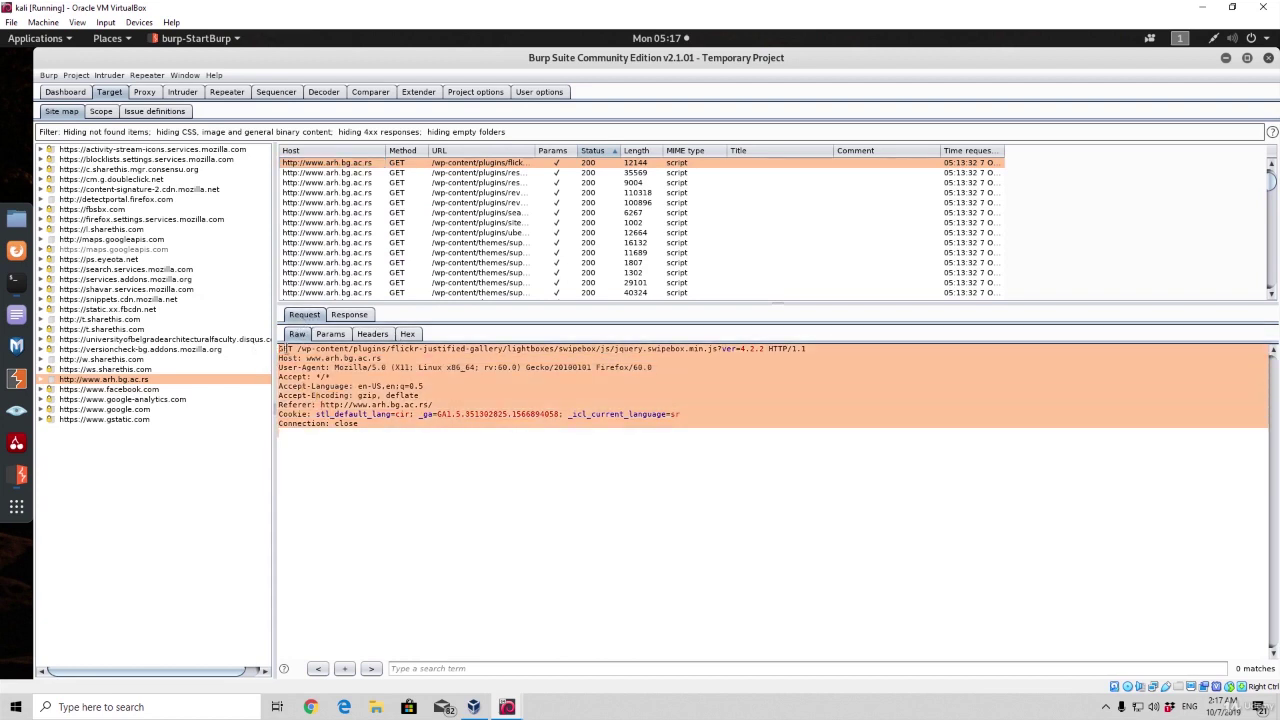
Review the jquery.swipebox.min.js request's parameters, headers and hex dump, and return to its raw text.
{"action": "left_click", "coordinate": [330, 334]}
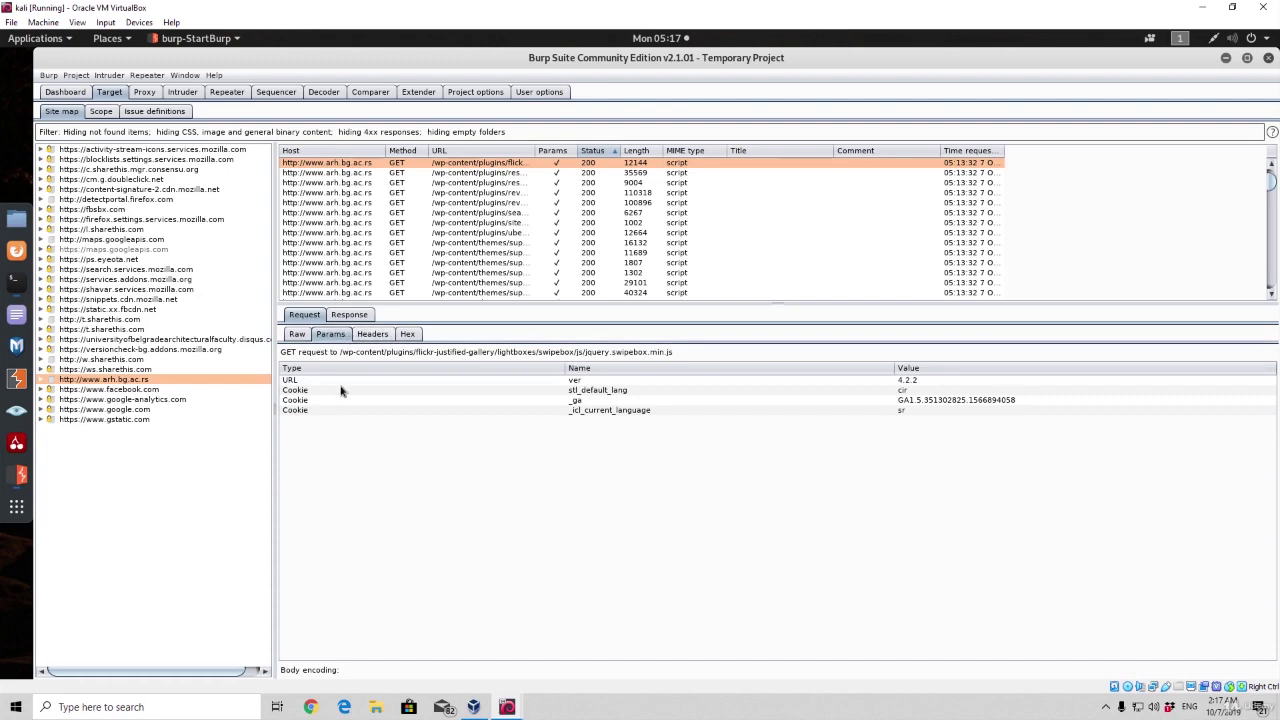
{"action": "left_click", "coordinate": [362, 335]}
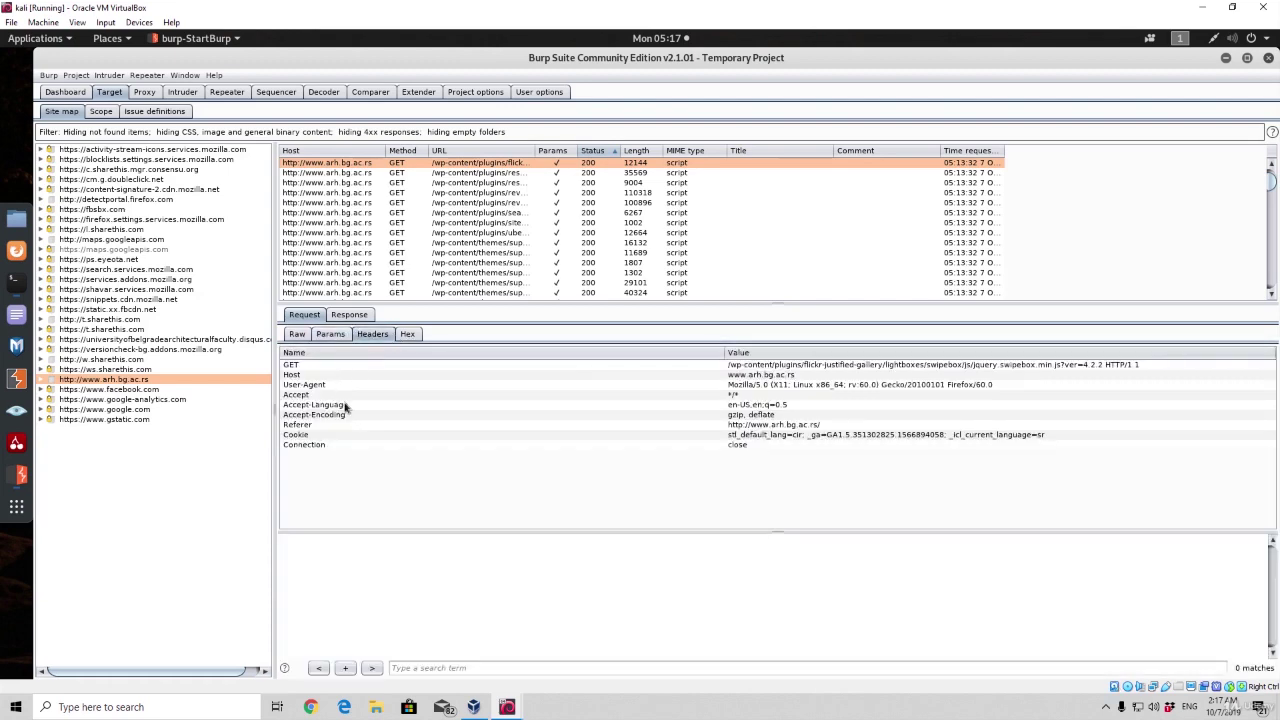
{"action": "left_click", "coordinate": [409, 337]}
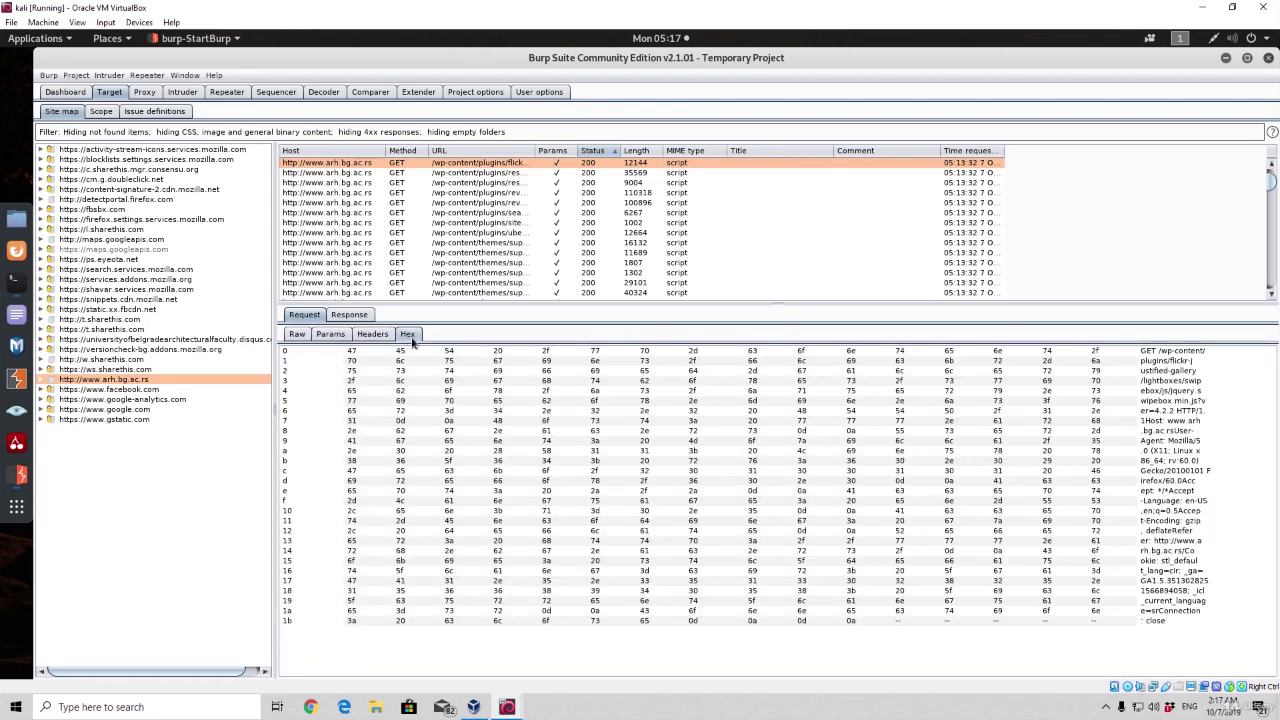
{"action": "left_click", "coordinate": [300, 336]}
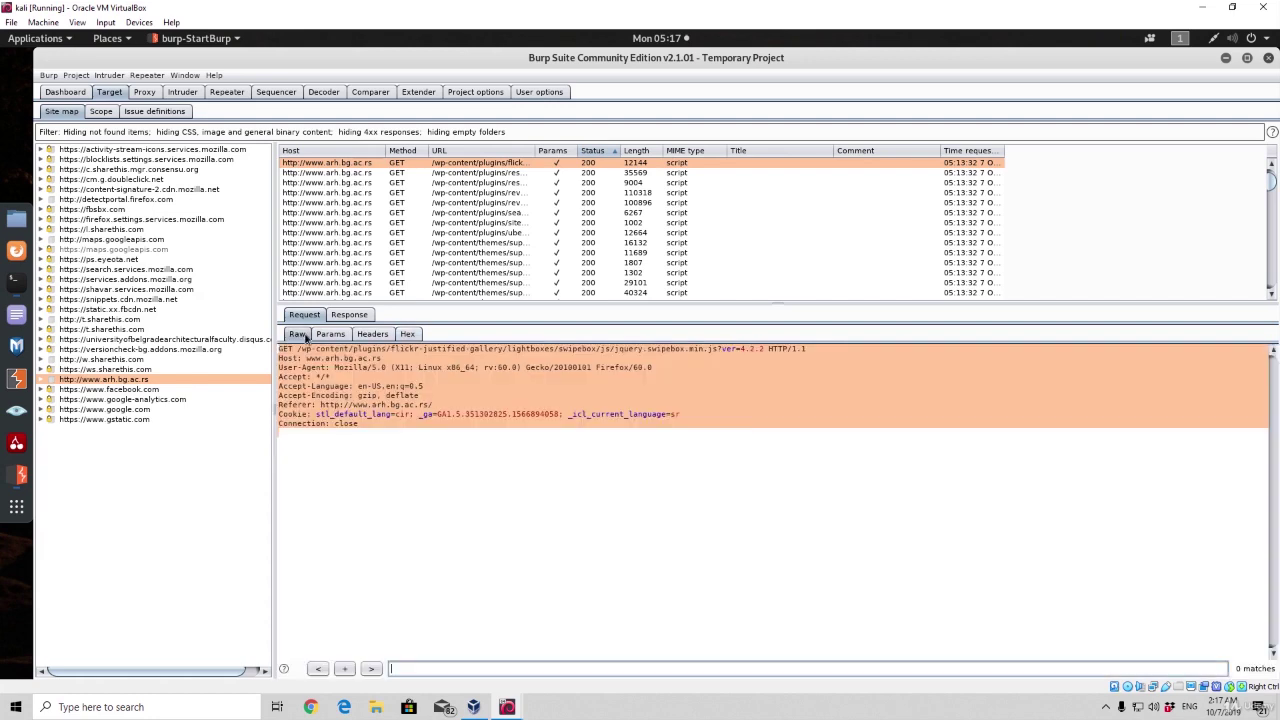
Read through the raw server response for jquery.swipebox.min.js and highlight the first lines of its script code.
{"action": "left_click", "coordinate": [349, 315]}
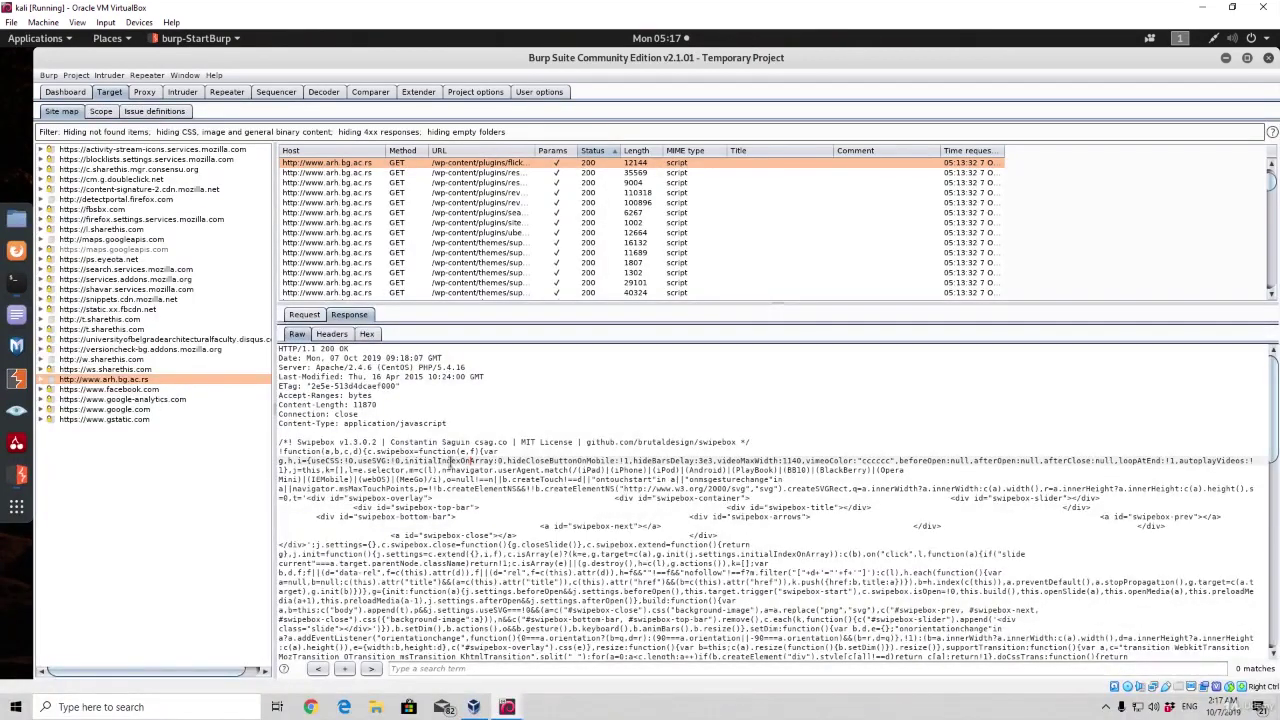
{"action": "scroll", "coordinate": [397, 459], "scroll_direction": "down", "scroll_amount": 10}
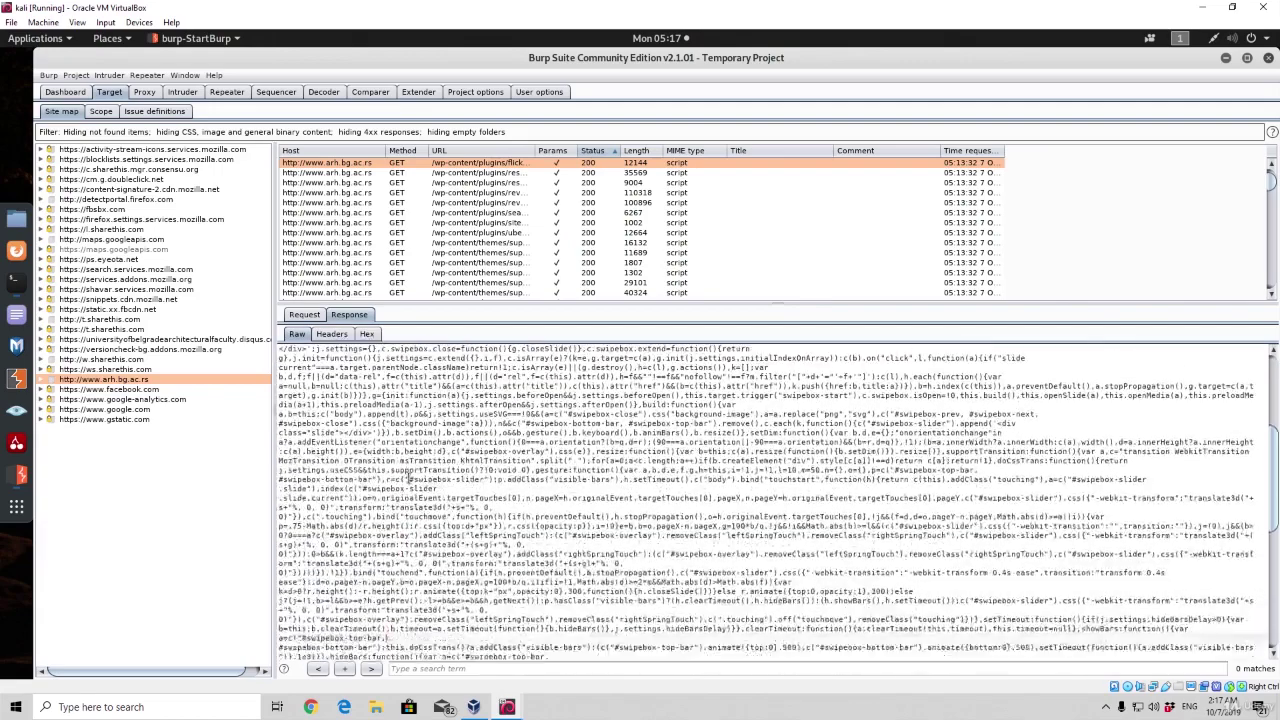
{"action": "scroll", "coordinate": [408, 480], "scroll_direction": "down", "scroll_amount": 3}
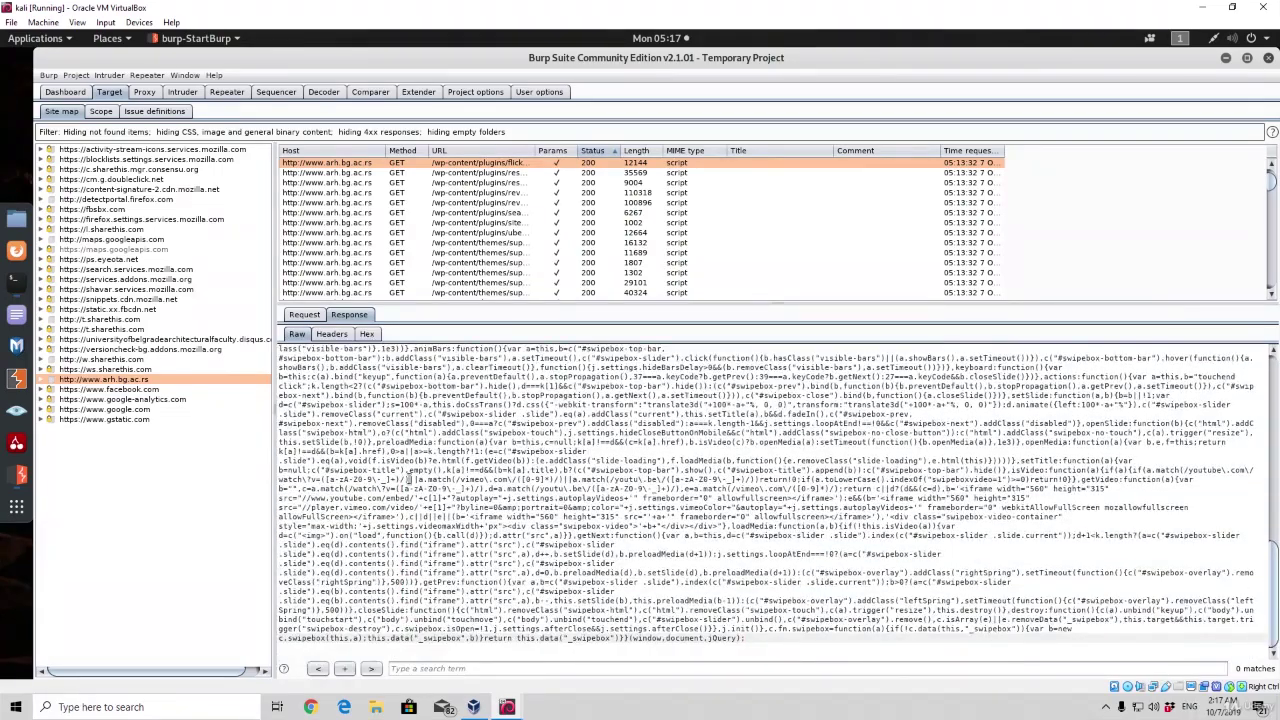
{"action": "scroll", "coordinate": [430, 488], "scroll_direction": "up", "scroll_amount": 15}
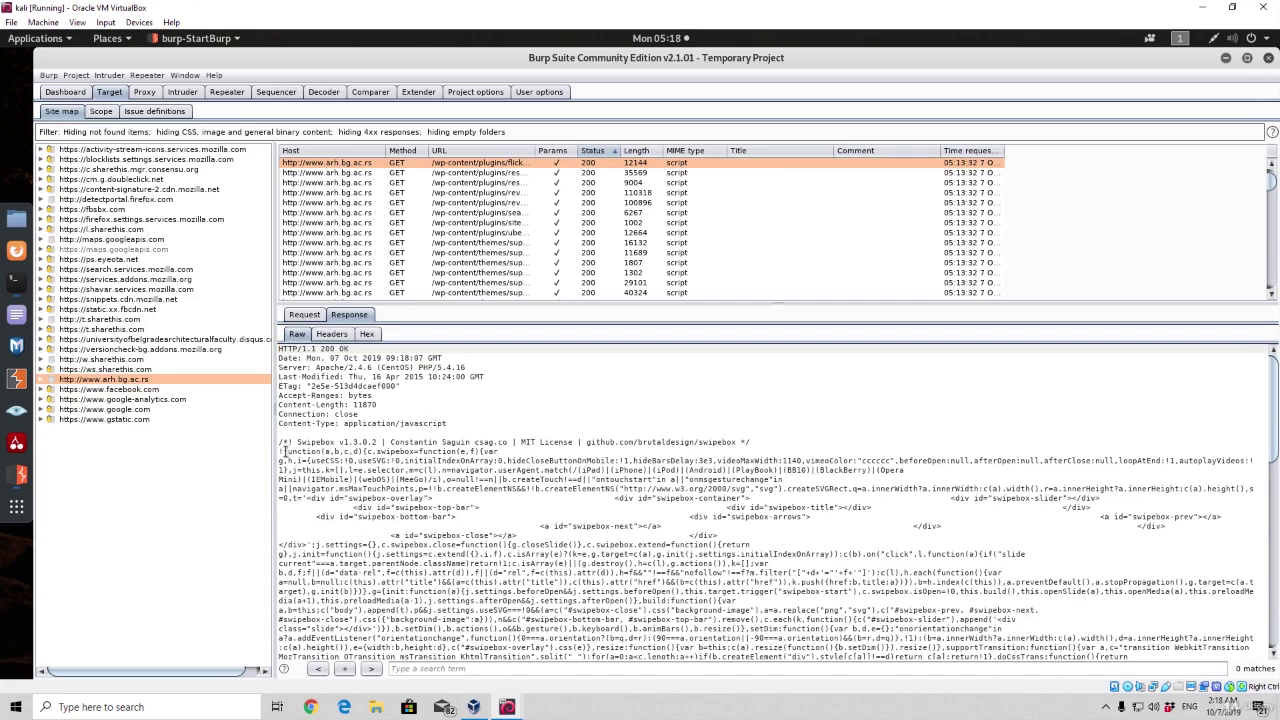
{"action": "left_click_drag", "start_coordinate": [285, 451], "coordinate": [489, 511]}
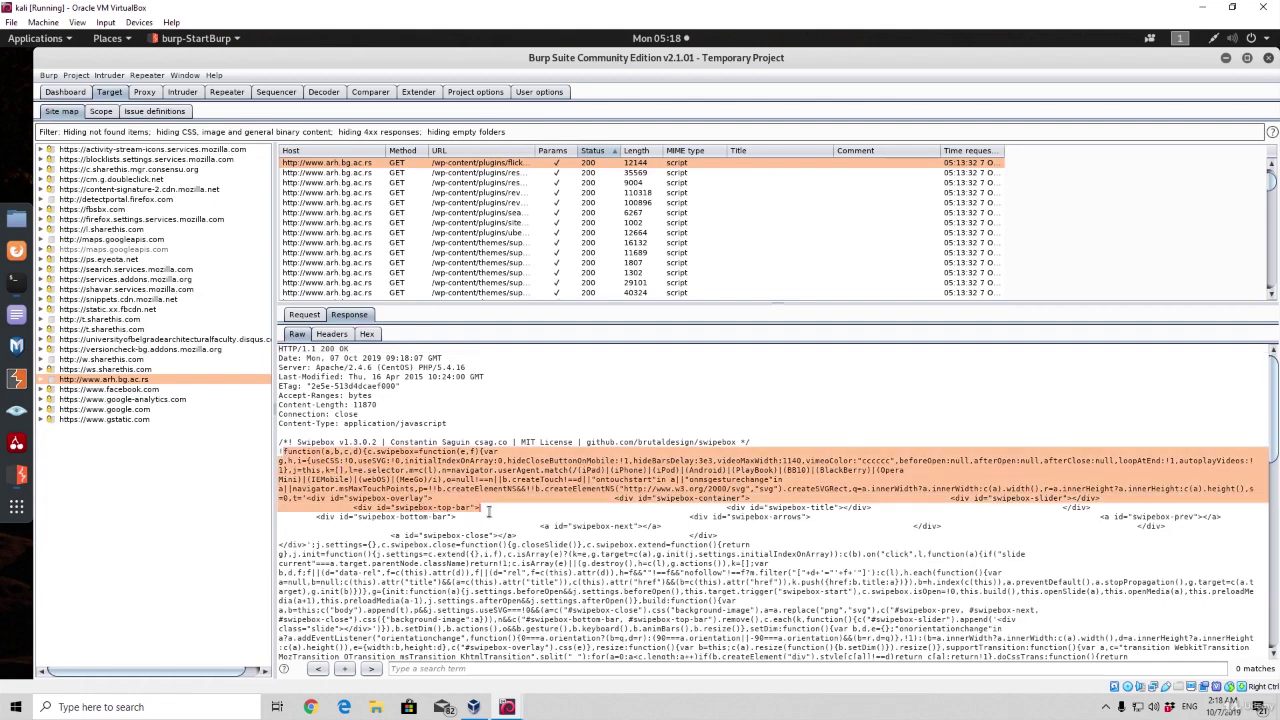
{"action": "left_click", "coordinate": [511, 466]}
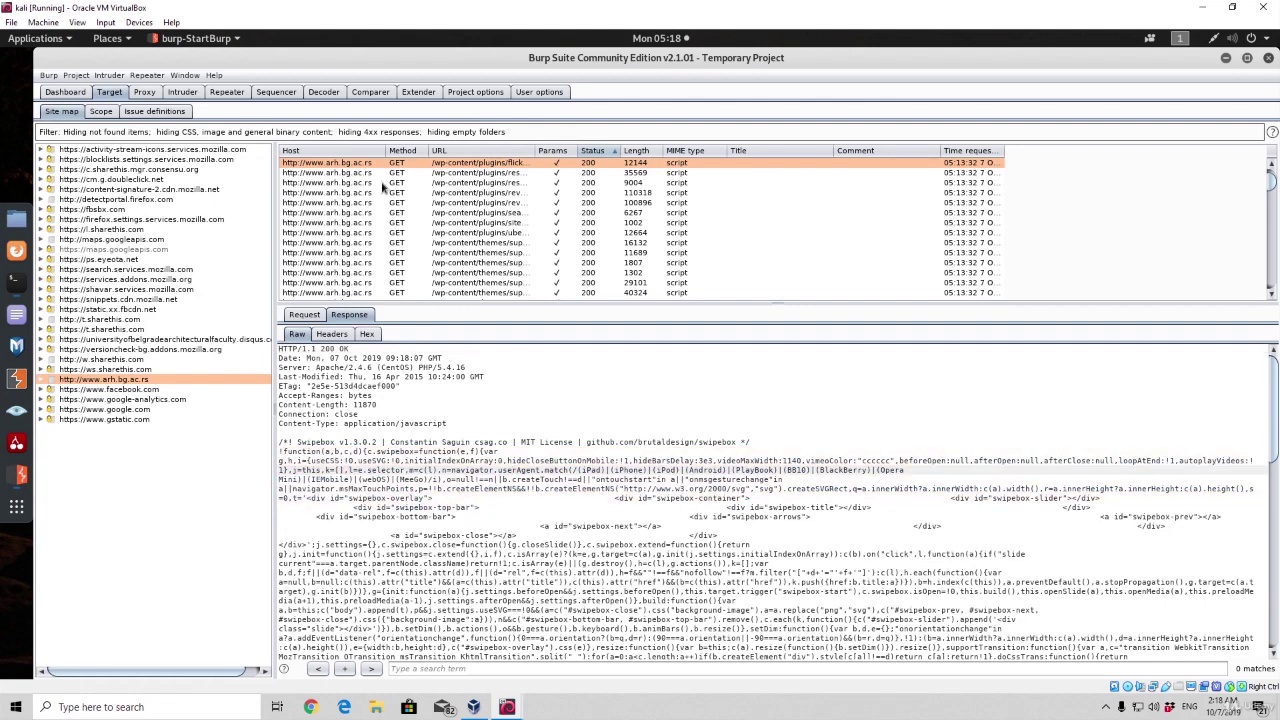
{"action": "left_click", "coordinate": [145, 93]}
{"action": "left_click", "coordinate": [112, 112]}
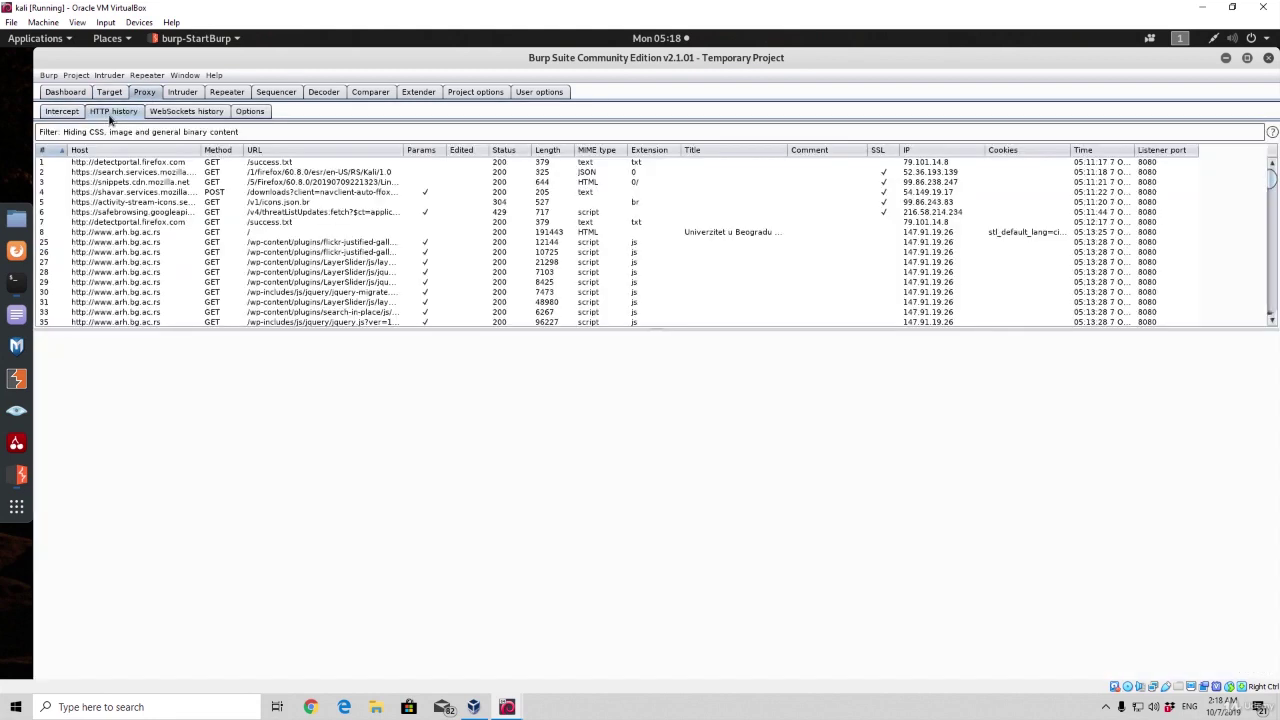
{"action": "left_click", "coordinate": [190, 164]}
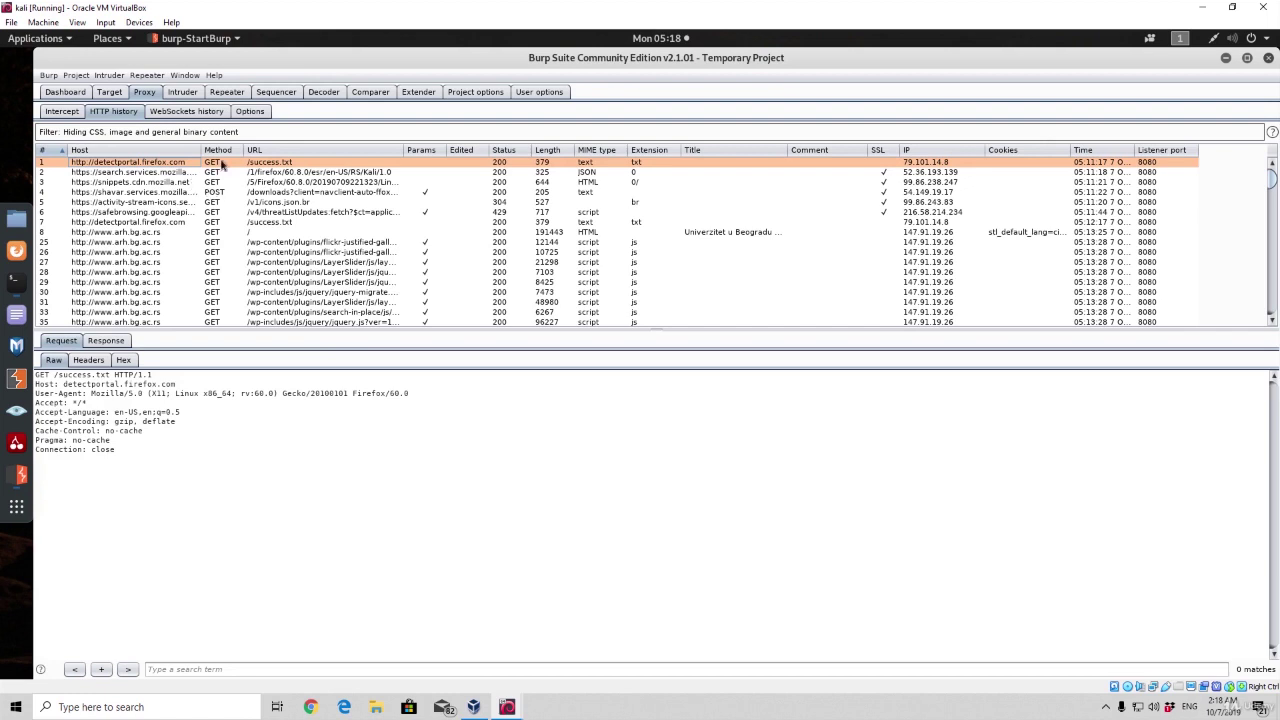
{"action": "left_click", "coordinate": [215, 193]}
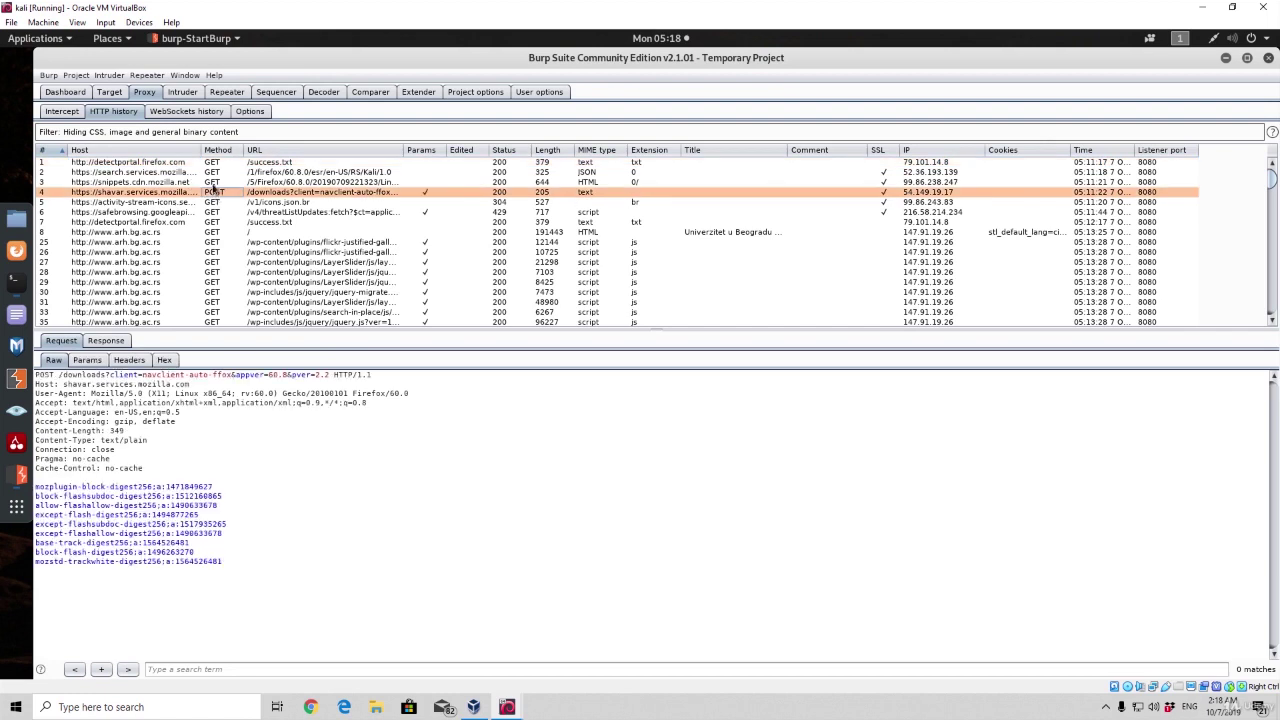
{"action": "left_click", "coordinate": [213, 183]}
{"action": "left_click", "coordinate": [213, 193]}
{"action": "left_click", "coordinate": [145, 252]}
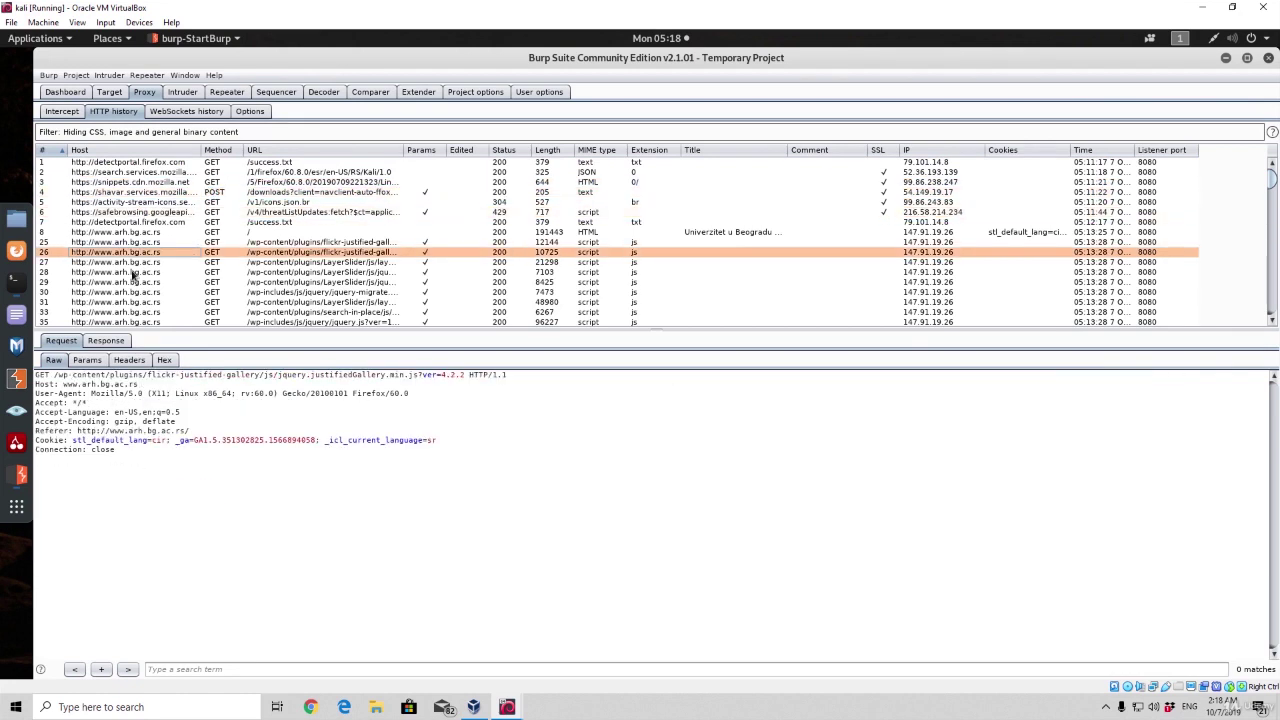
Compare the raw request and response of history item 26, the jquery.justifiedGallery.min.js script.
{"action": "left_click", "coordinate": [102, 341]}
{"action": "left_click", "coordinate": [61, 342]}
{"action": "left_click", "coordinate": [106, 341]}
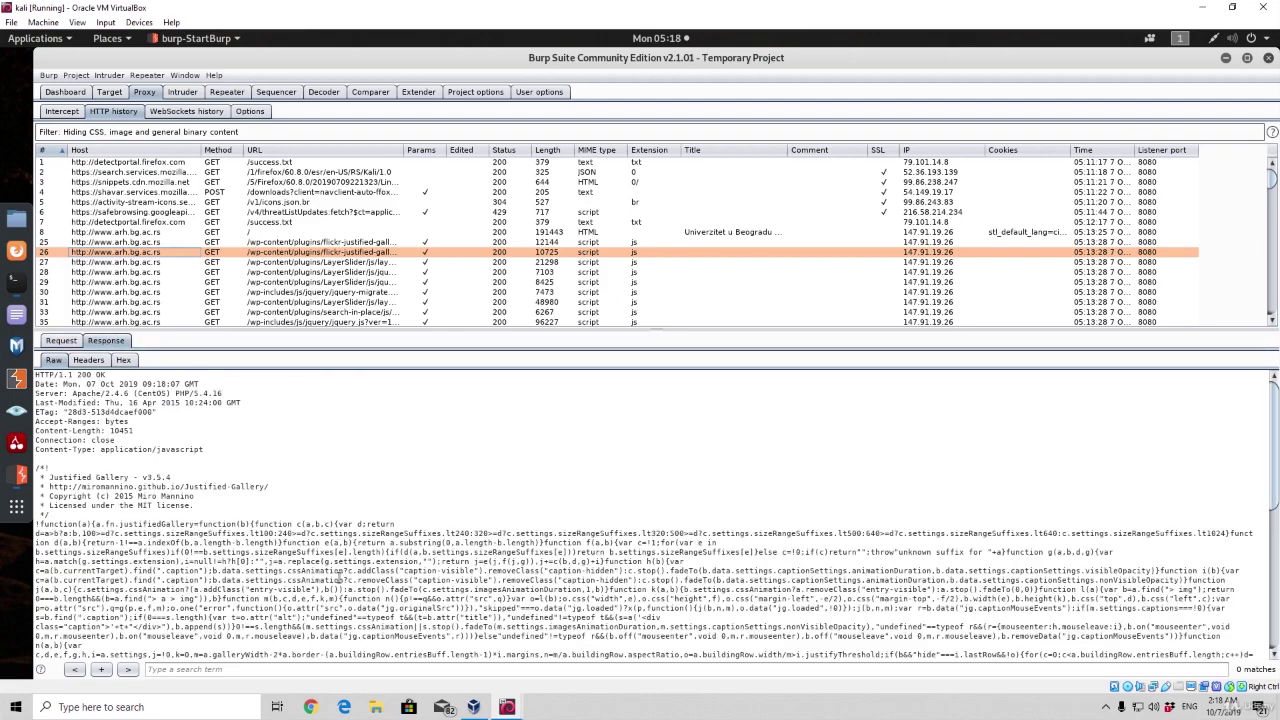
{"action": "mouse_move", "coordinate": [1275, 183]}
{"action": "left_mouse_down"}
{"action": "mouse_move", "coordinate": [1274, 255]}
{"action": "mouse_move", "coordinate": [1275, 172]}
{"action": "left_mouse_up"}
Turn proxy interception on and open Firefox, moving its window aside so the intercepted request text stays visible.
{"action": "left_click", "coordinate": [61, 111]}
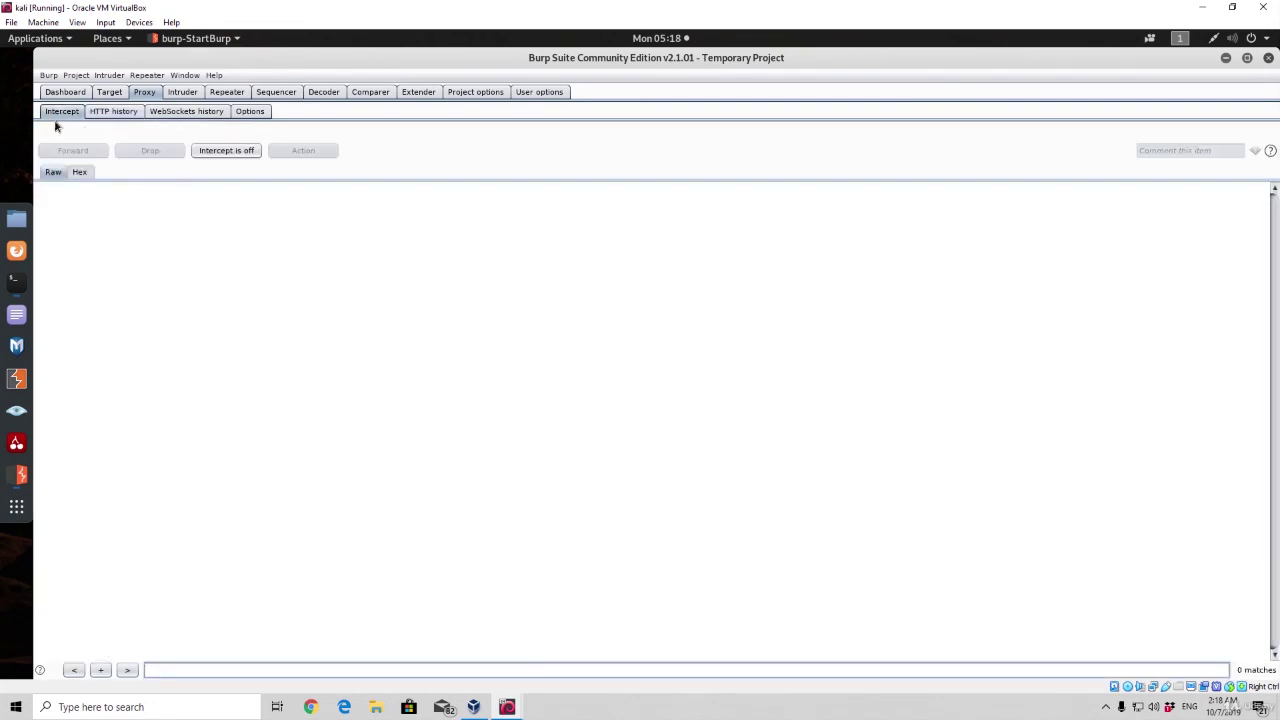
{"action": "left_click", "coordinate": [245, 151]}
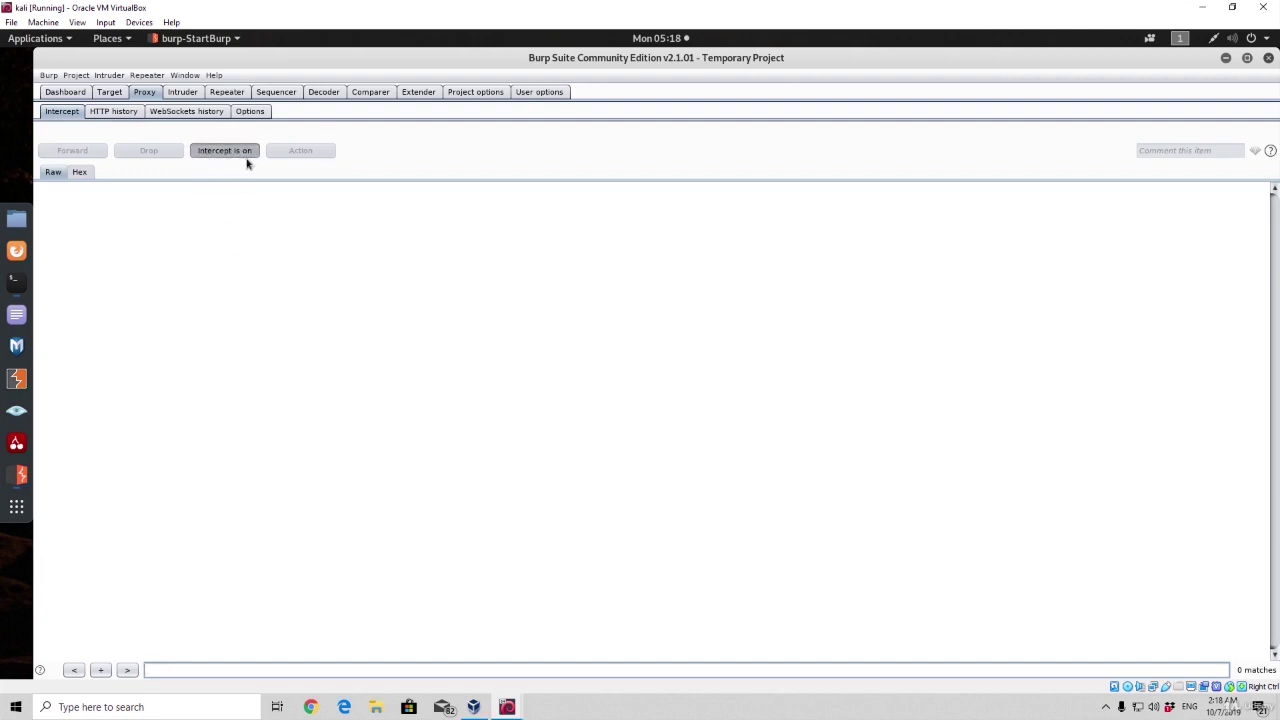
{"action": "left_click", "coordinate": [14, 254]}
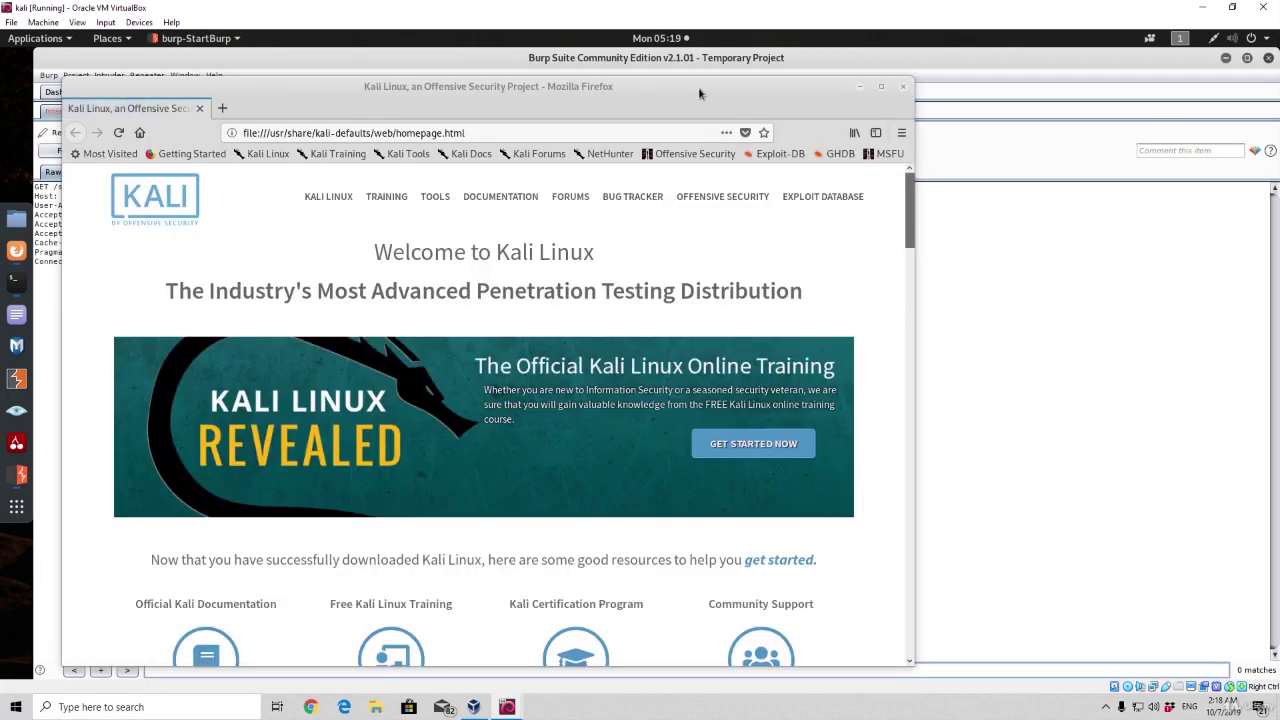
{"action": "left_click_drag", "start_coordinate": [698, 87], "coordinate": [1031, 97]}
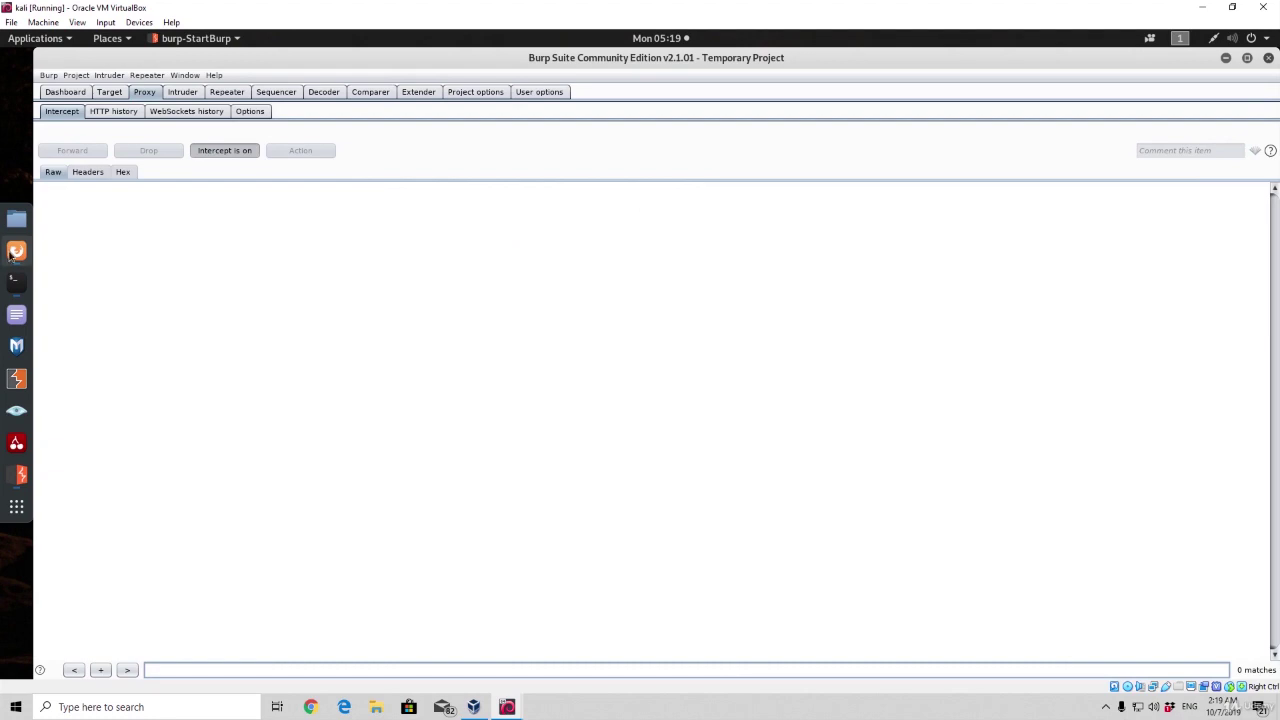
Switch to Firefox and load twitter.com with interception on.
{"action": "left_click", "coordinate": [16, 250]}
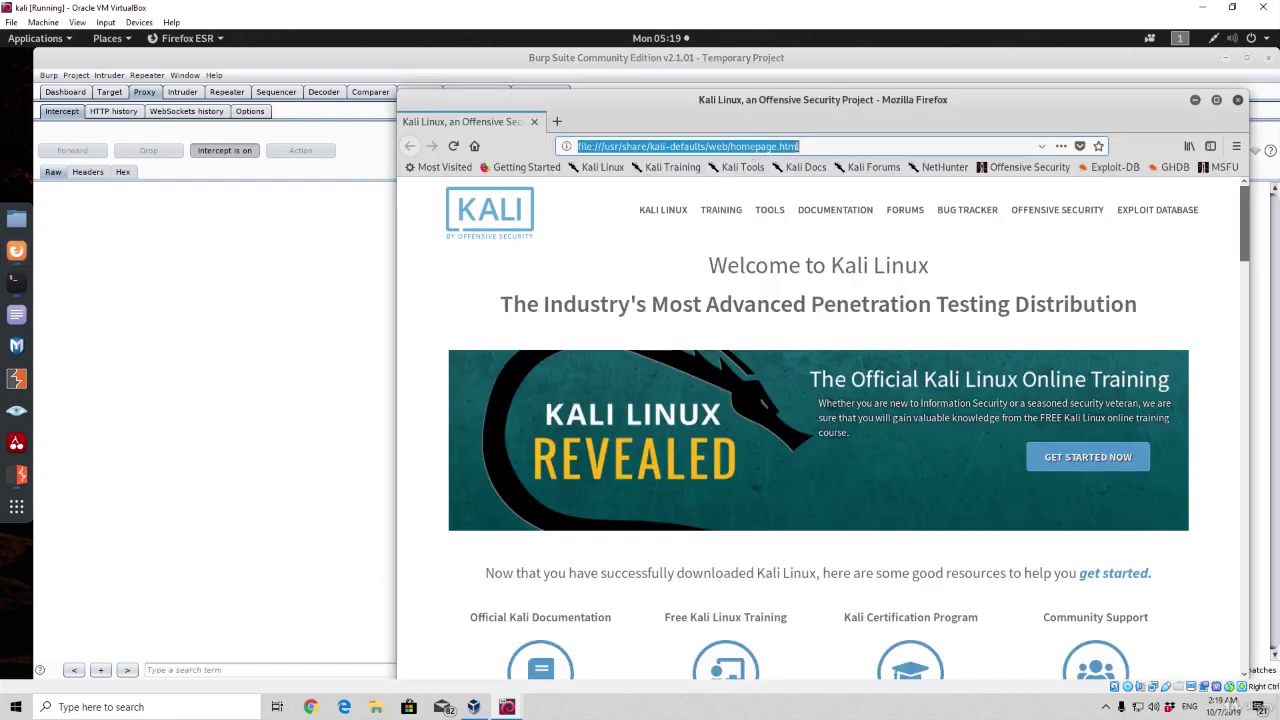
{"action": "key", "text": "BackSpace"}
{"action": "type", "text": "twitter.co"}
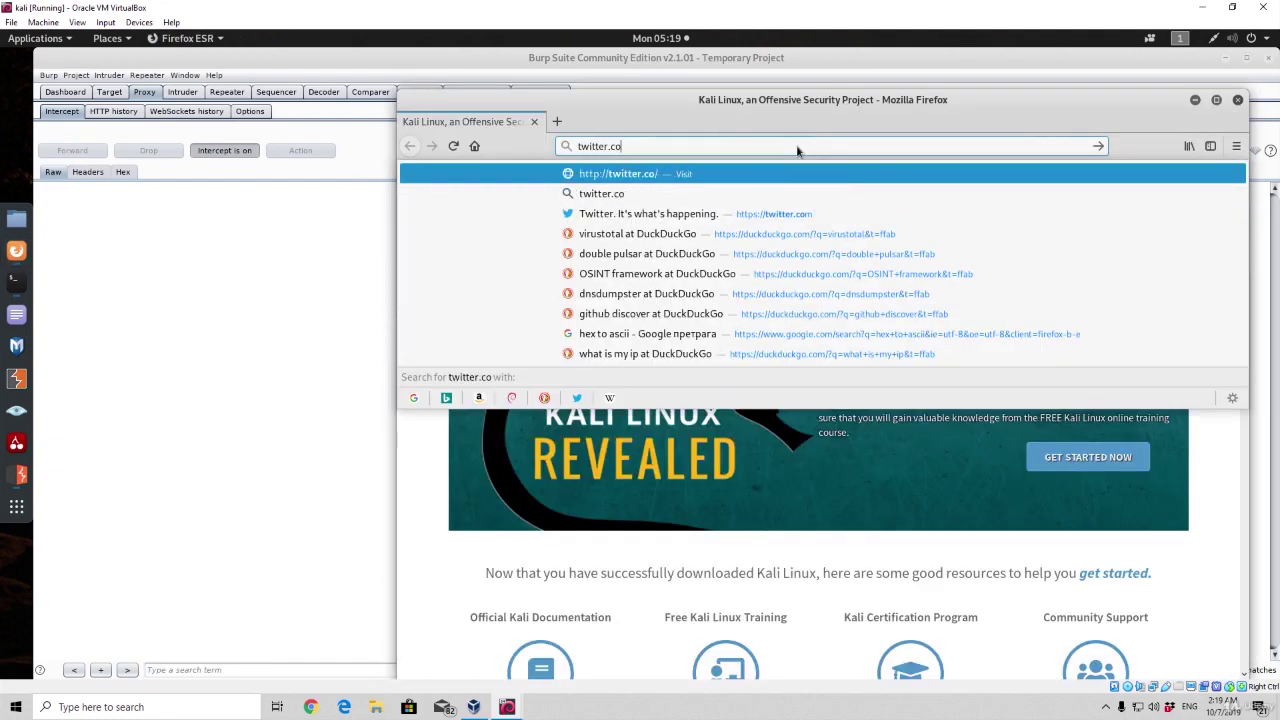
{"action": "type", "text": "m"}
{"action": "key", "text": "Return"}
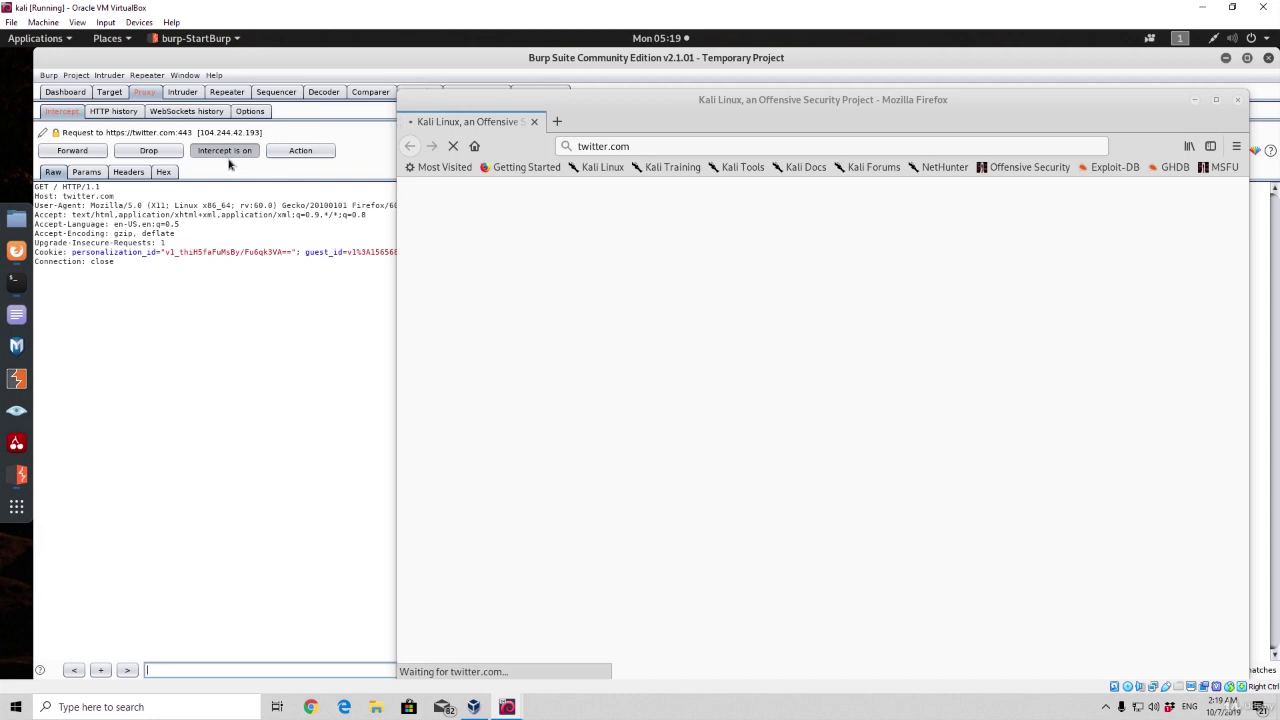
Examine the intercepted twitter.com request in Burp Suite, highlighting its raw text, Host, User-Agent and Accept-Language lines.
{"action": "left_click", "coordinate": [240, 290]}
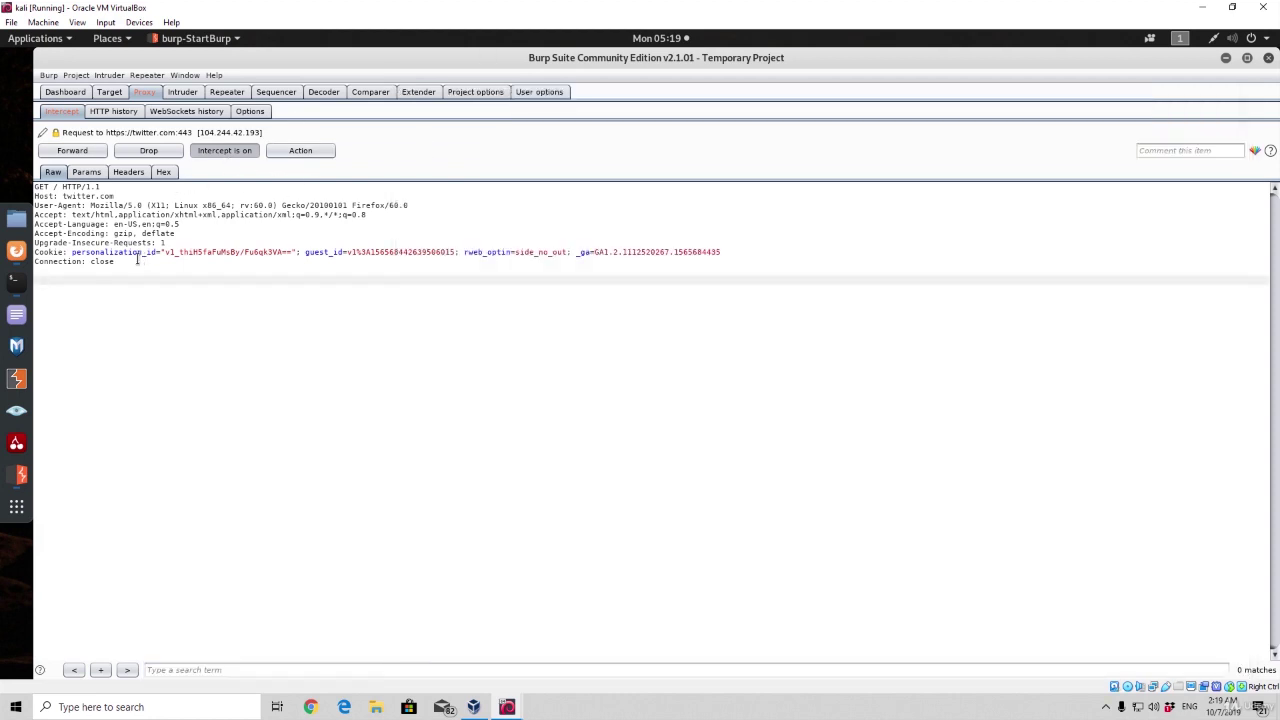
{"action": "left_click_drag", "start_coordinate": [137, 259], "coordinate": [25, 188]}
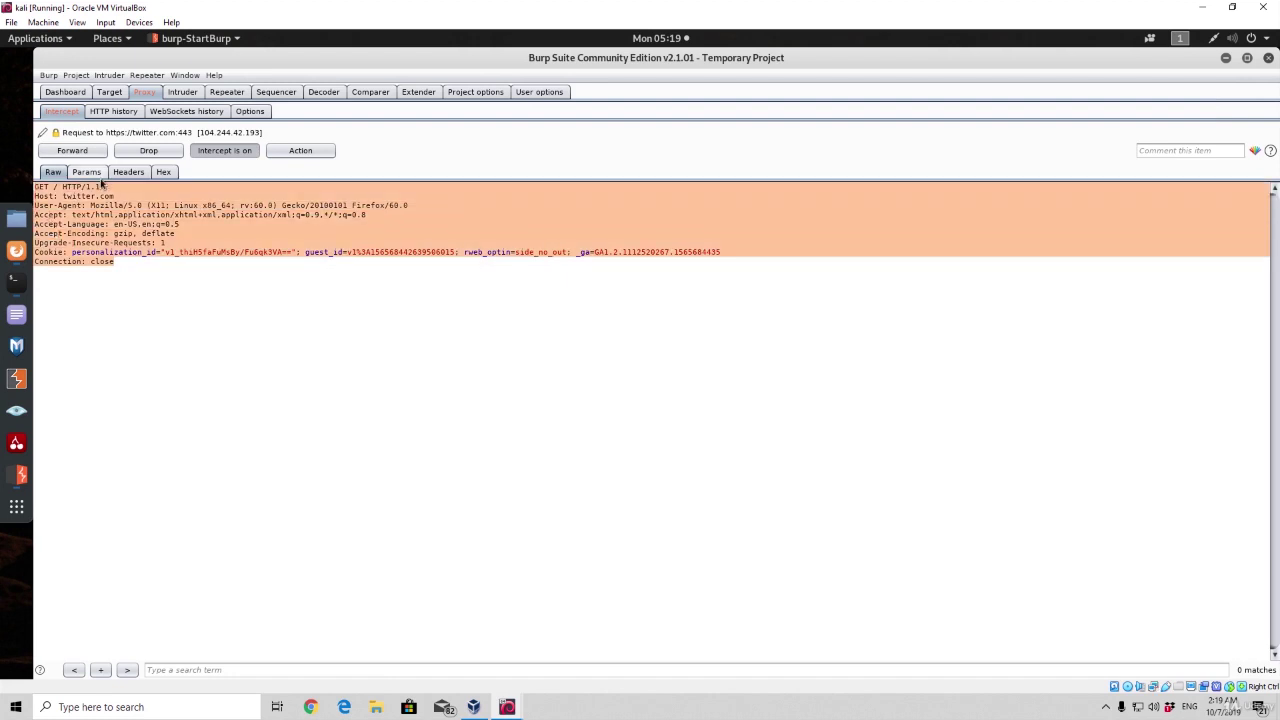
{"action": "left_click", "coordinate": [40, 180]}
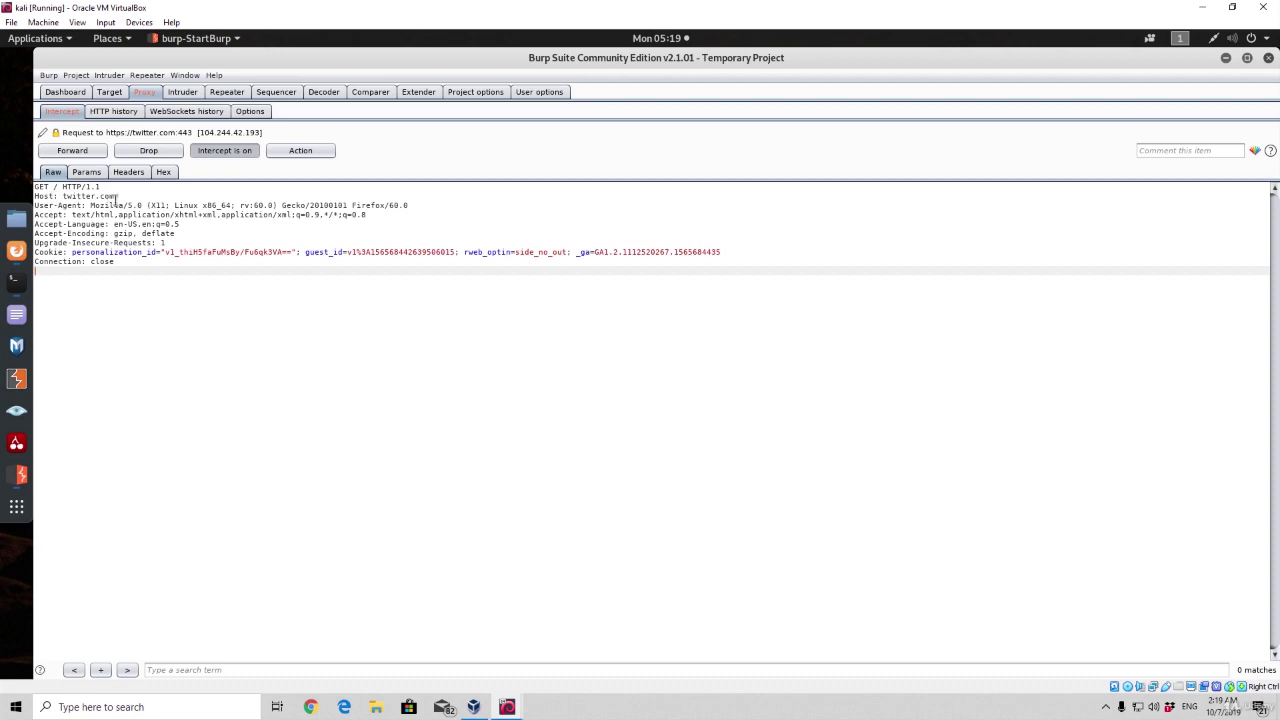
{"action": "left_click_drag", "start_coordinate": [116, 197], "coordinate": [66, 203]}
{"action": "left_click", "coordinate": [46, 207]}
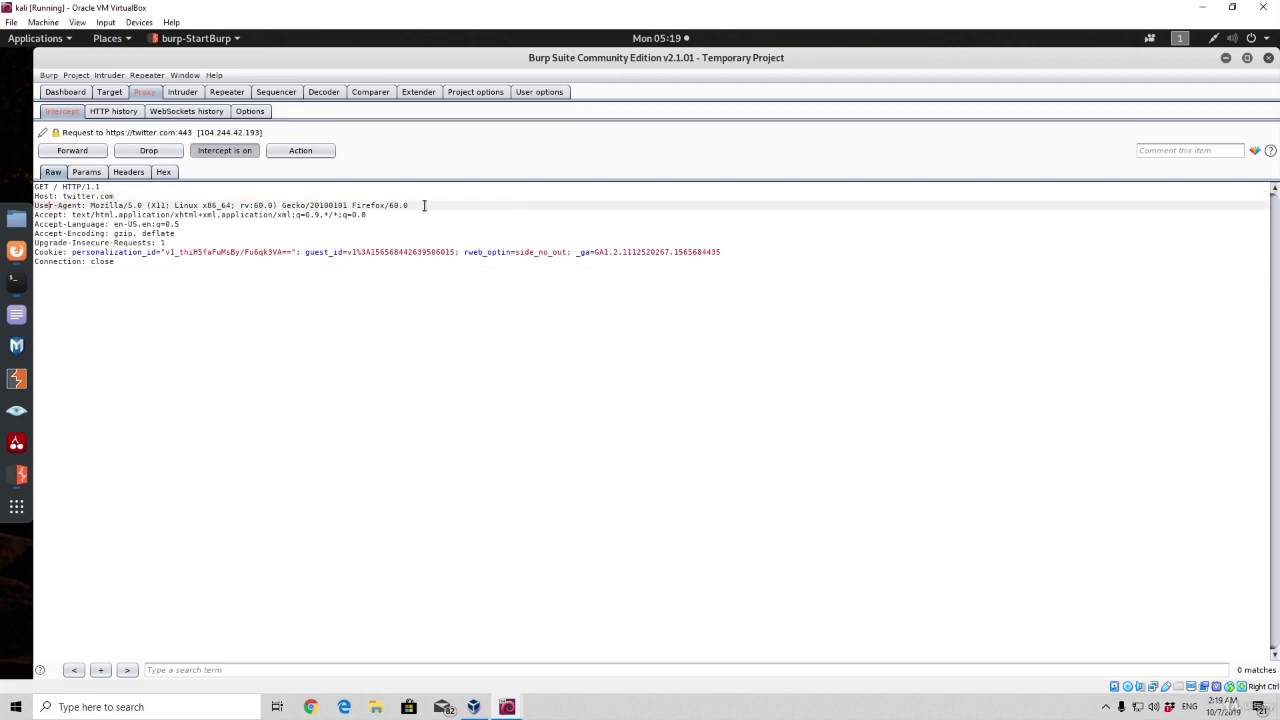
{"action": "left_click_drag", "start_coordinate": [424, 205], "coordinate": [91, 222]}
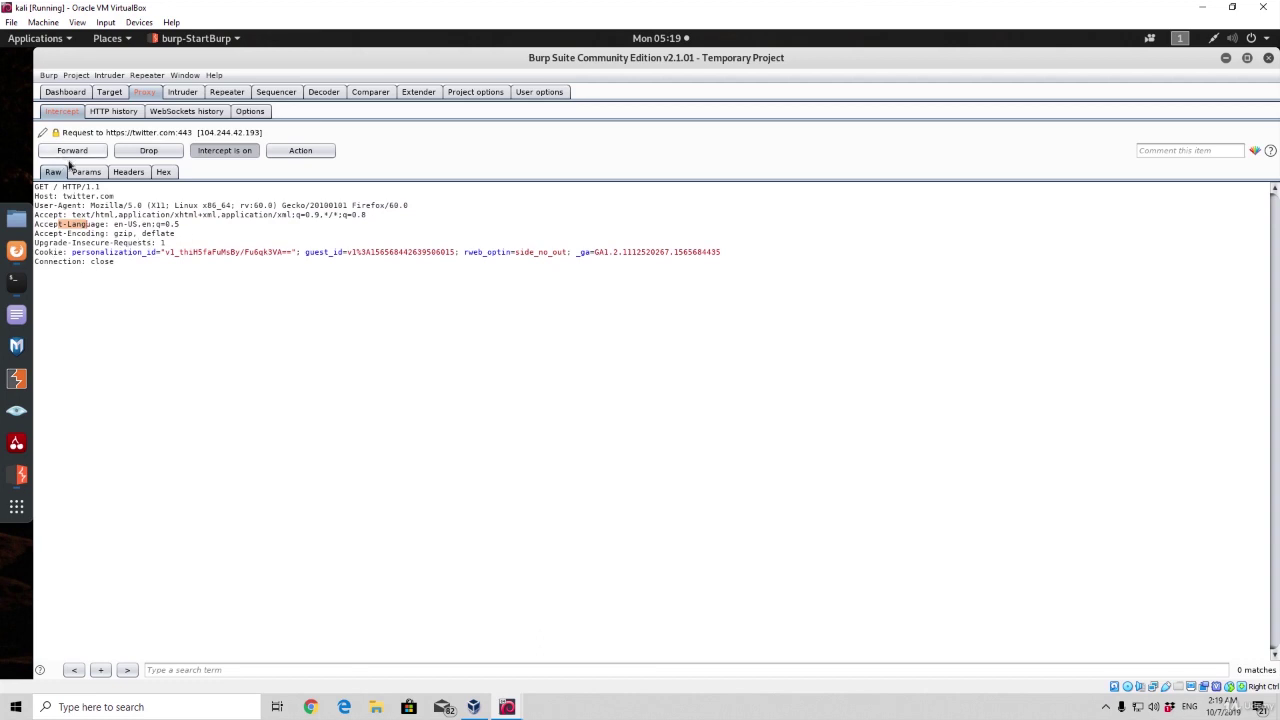
Check the pending twitter.com page in Firefox and forward all of its intercepted requests in Burp Suite.
{"action": "left_click", "coordinate": [16, 250]}
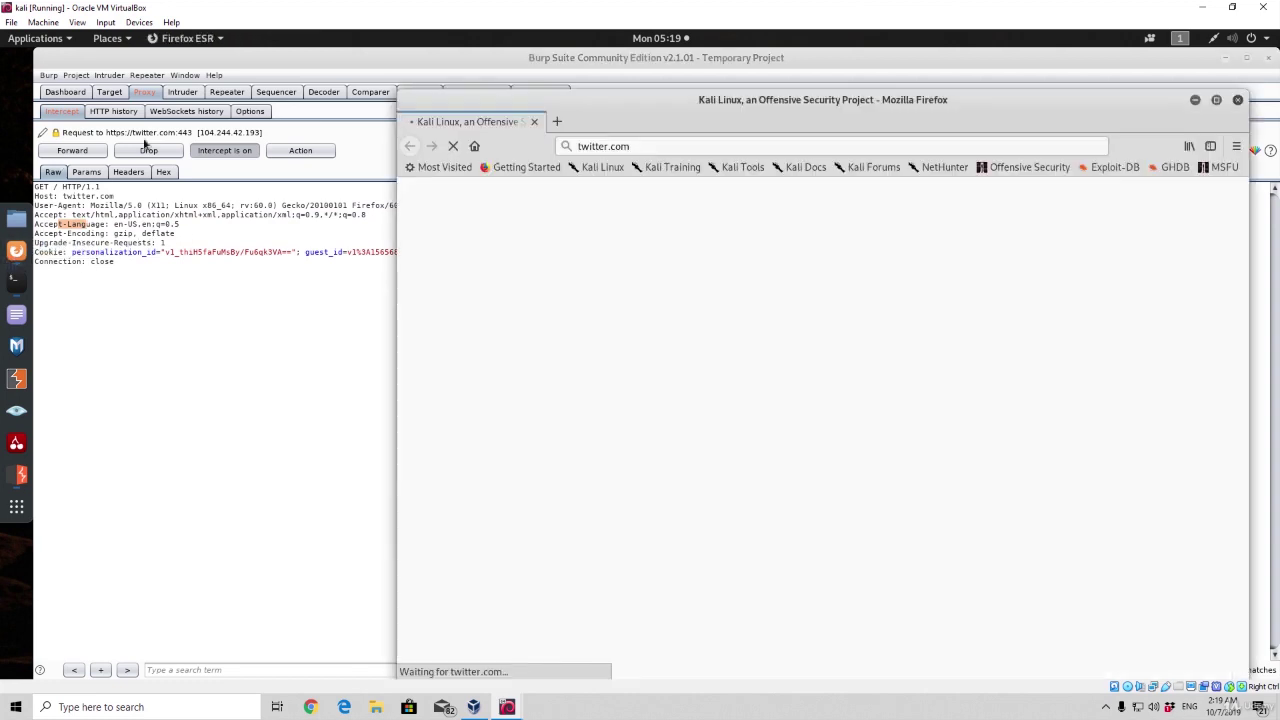
{"action": "left_click", "coordinate": [84, 154]}
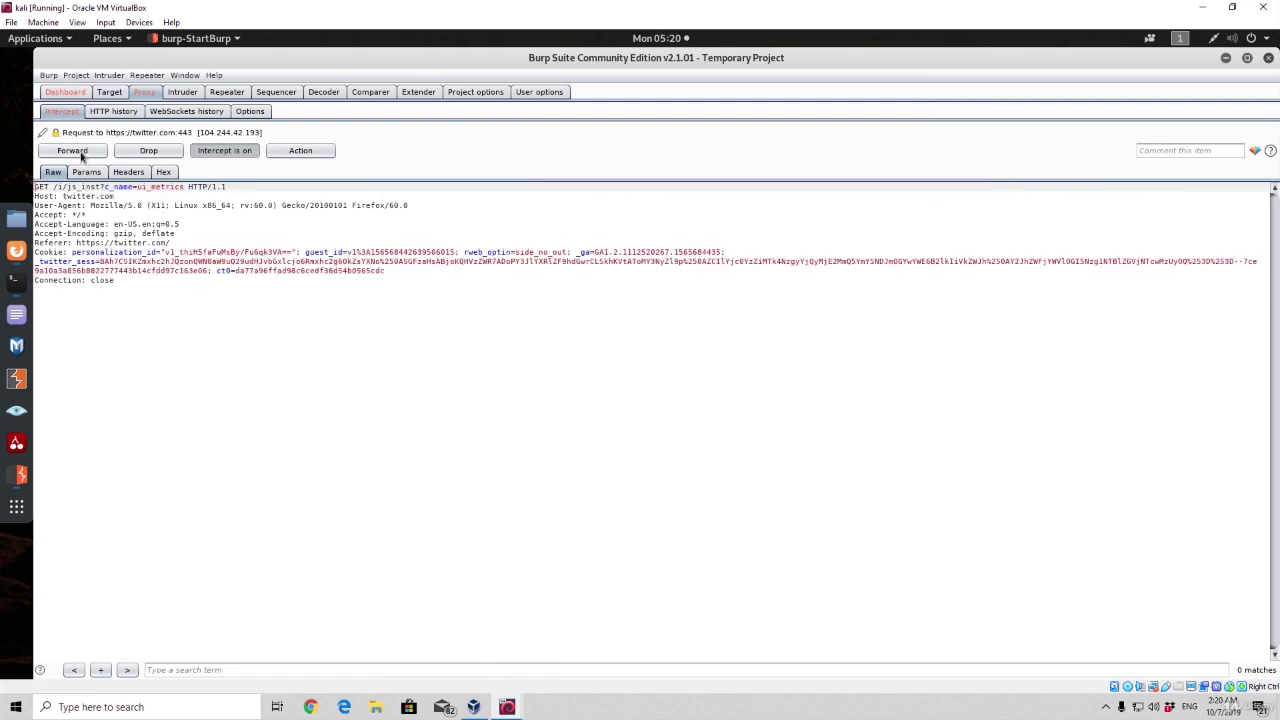
{"action": "left_click", "coordinate": [81, 152]}
{"action": "left_click", "coordinate": [75, 151]}
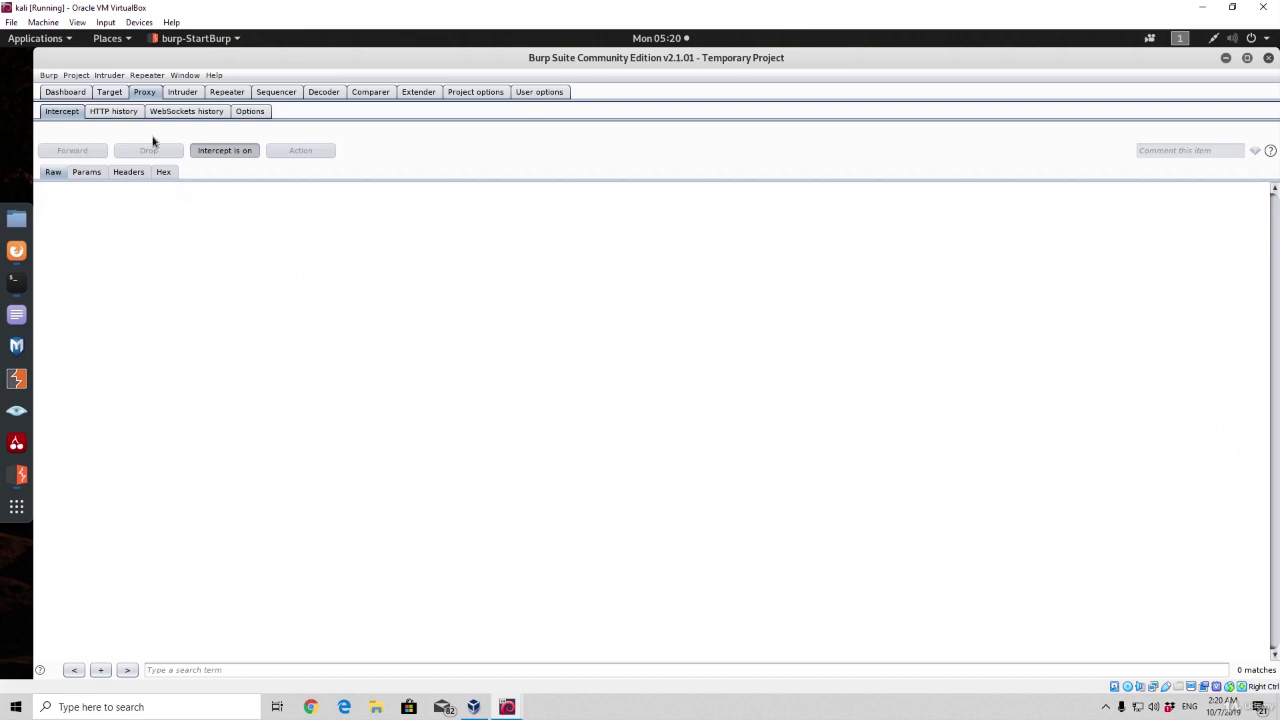
Return to Firefox to view the Twitter page and load mas.bg.ac.rs in the same tab.
{"action": "left_click", "coordinate": [16, 251]}
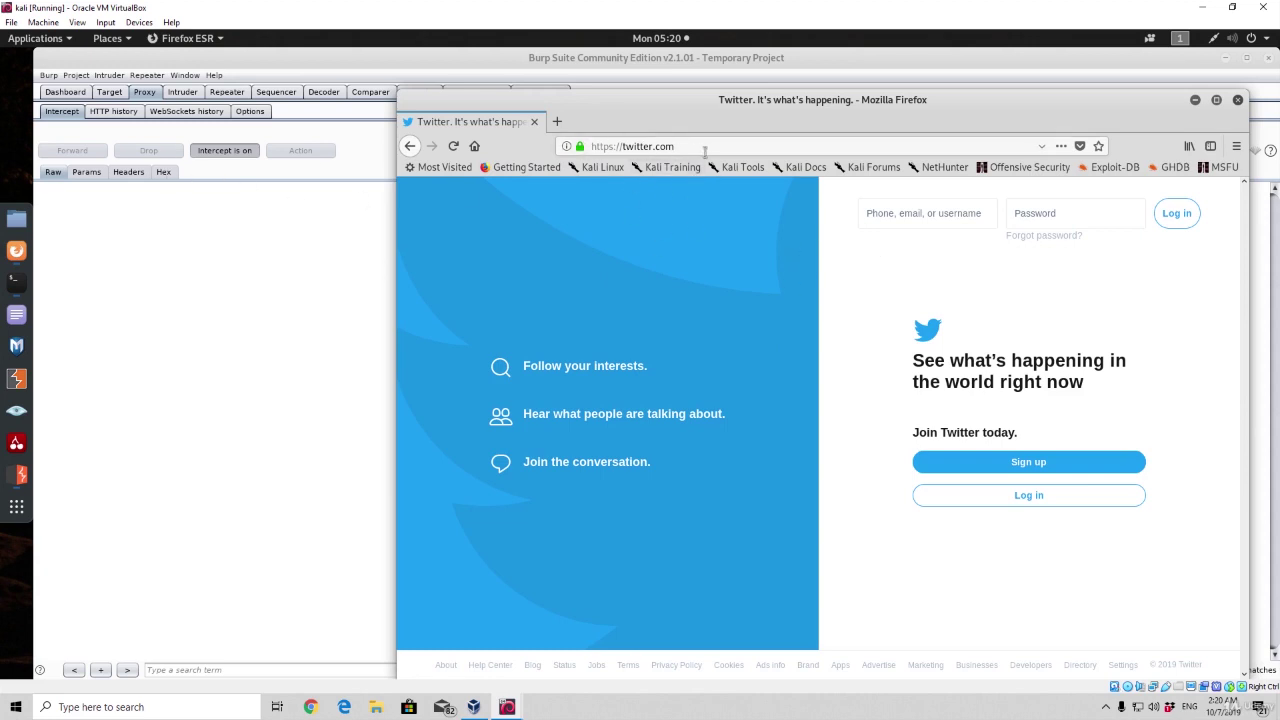
{"action": "key", "text": "ctrl+l"}
{"action": "type", "text": "mas.bg.ac.rs"}
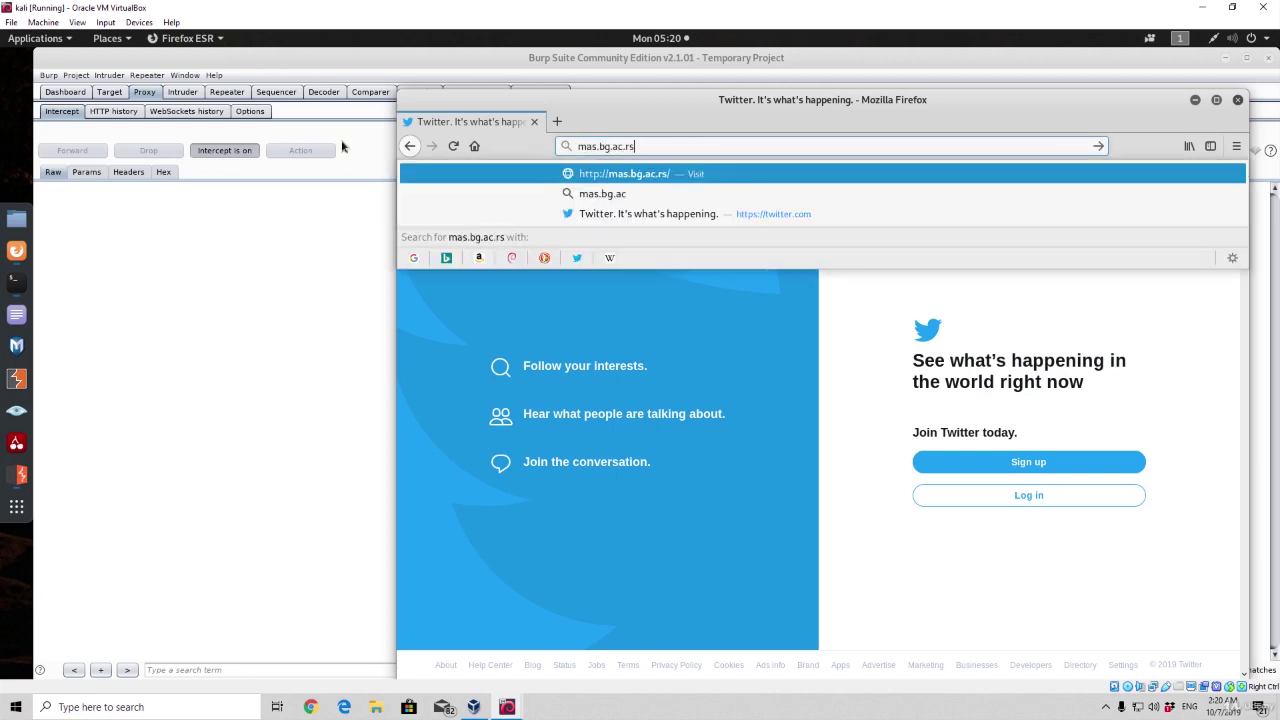
{"action": "key", "text": "Return"}
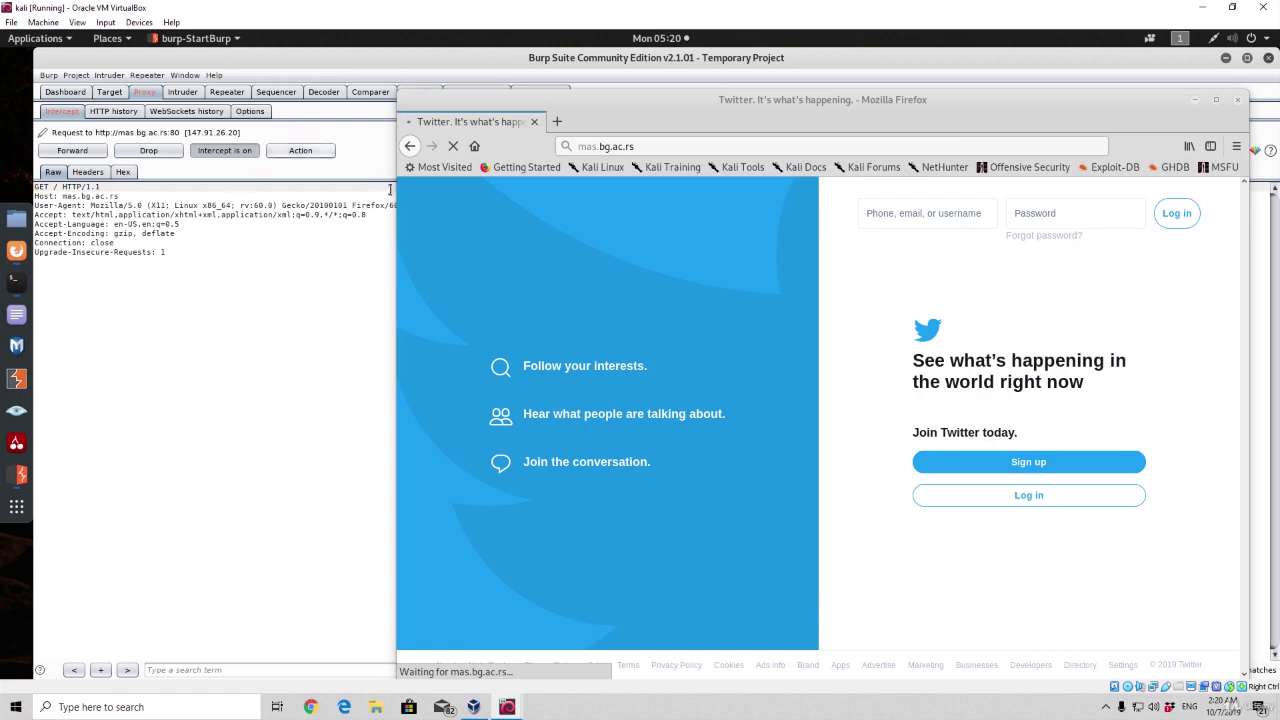
Forward the intercepted mas.bg.ac.rs and twitter.com requests in Burp Suite and view the loaded page in Firefox.
{"action": "left_click", "coordinate": [200, 280]}
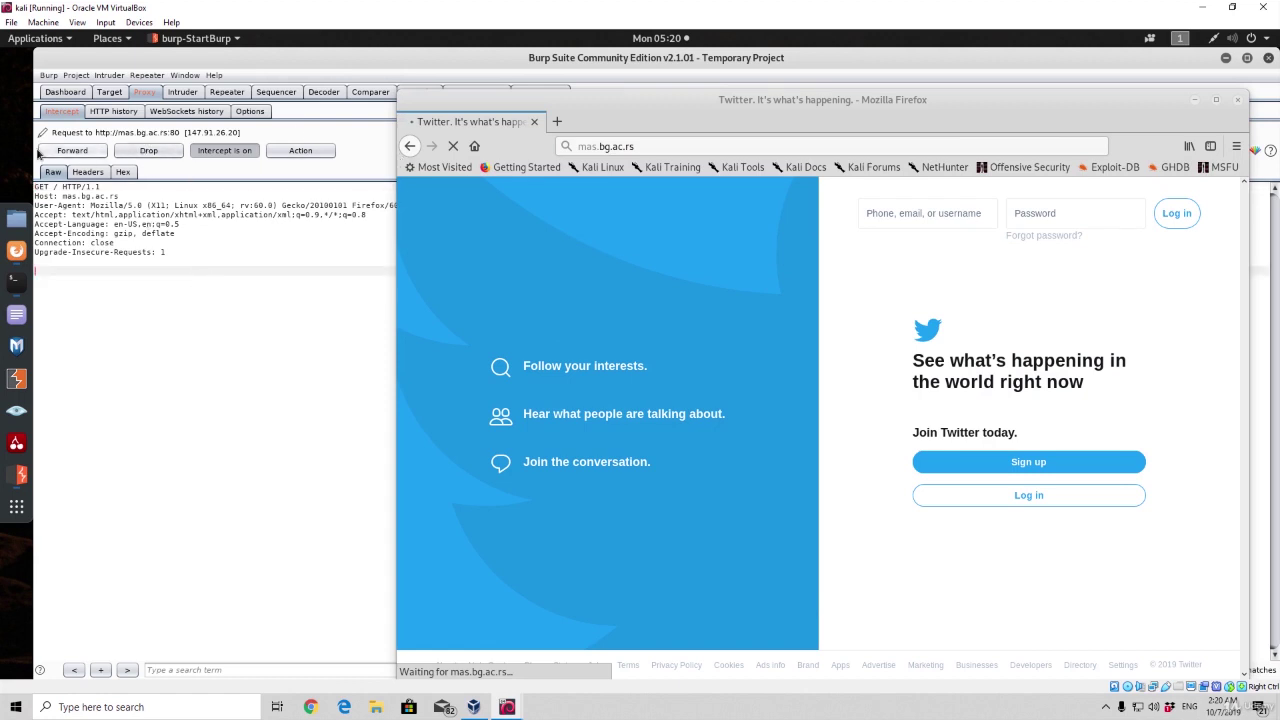
{"action": "left_click", "coordinate": [72, 150]}
{"action": "left_click", "coordinate": [72, 150]}
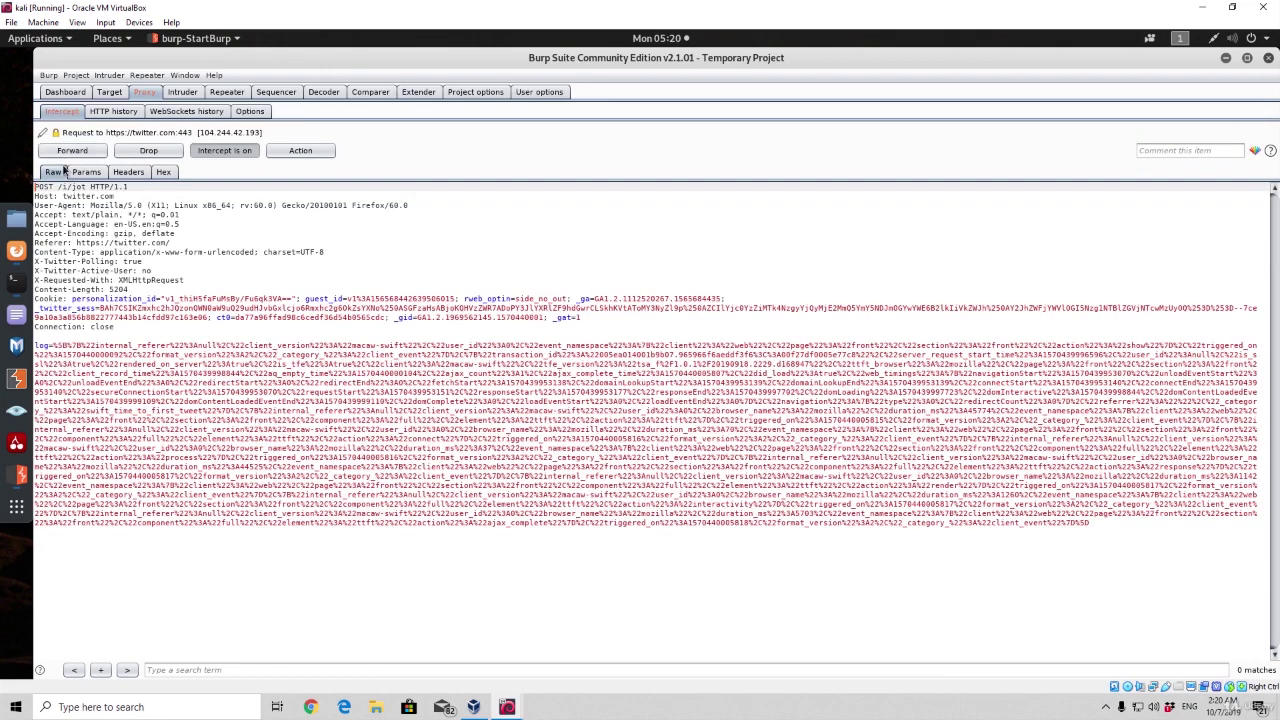
{"action": "left_click", "coordinate": [72, 150]}
{"action": "left_click", "coordinate": [16, 258]}
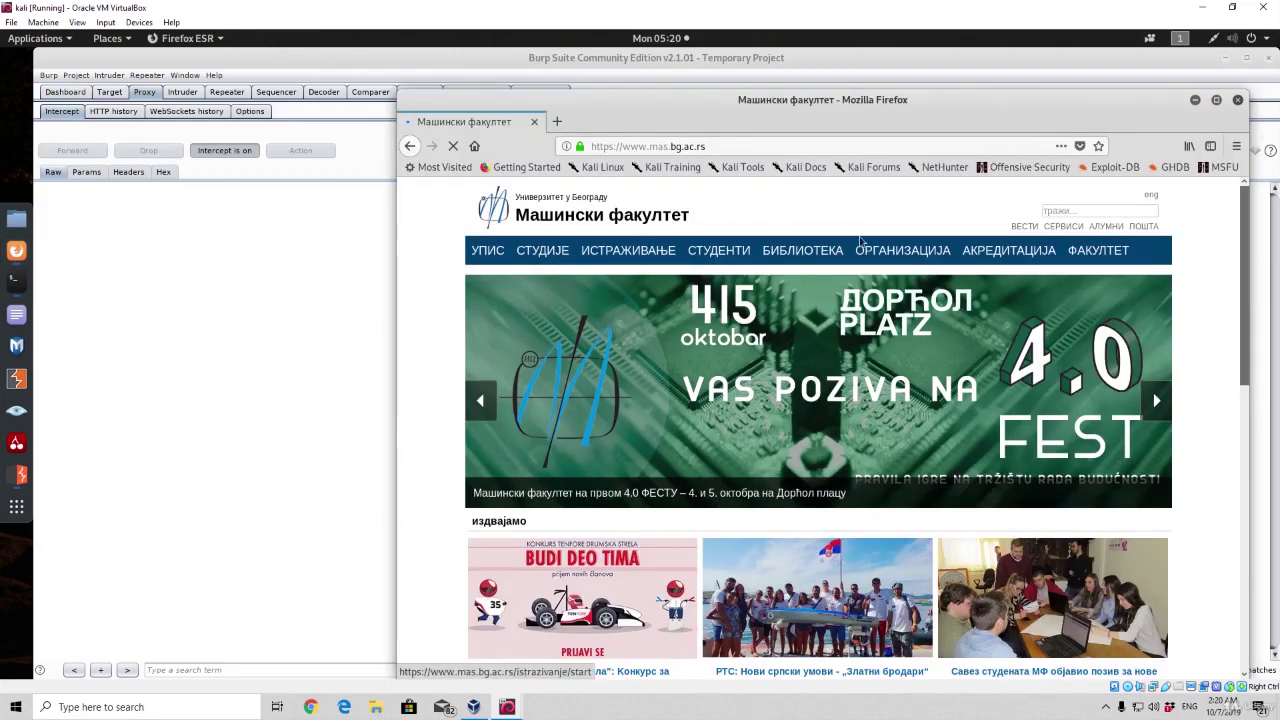
Turn proxy interception off in Burp Suite and close the Firefox window.
{"action": "left_click", "coordinate": [1237, 101]}
{"action": "left_click", "coordinate": [224, 150]}
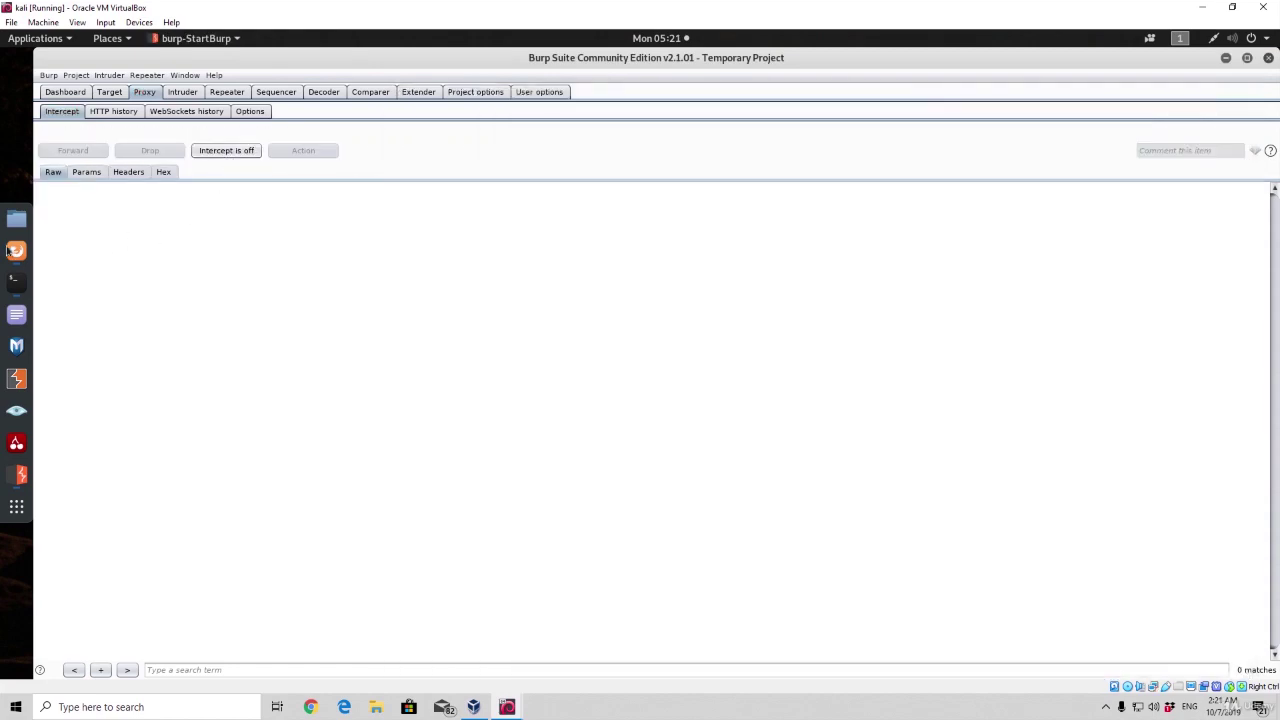
{"action": "left_click", "coordinate": [9, 251]}
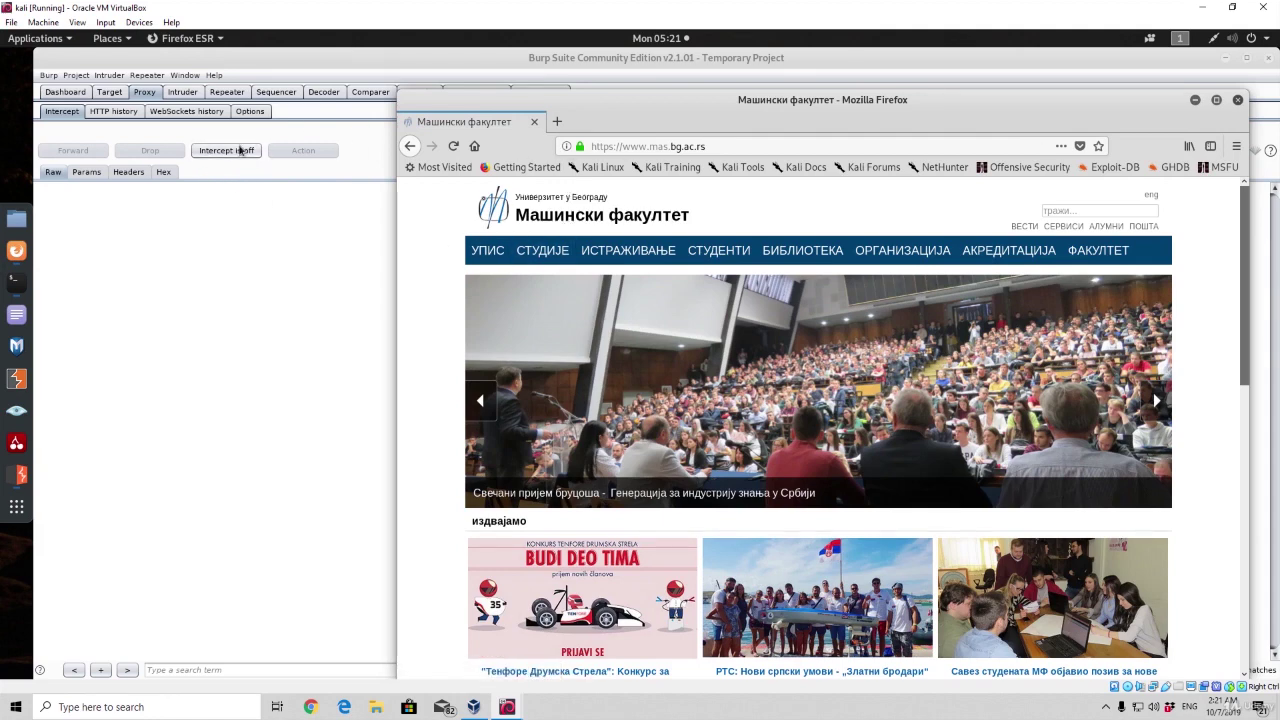
{"action": "left_click", "coordinate": [218, 172]}
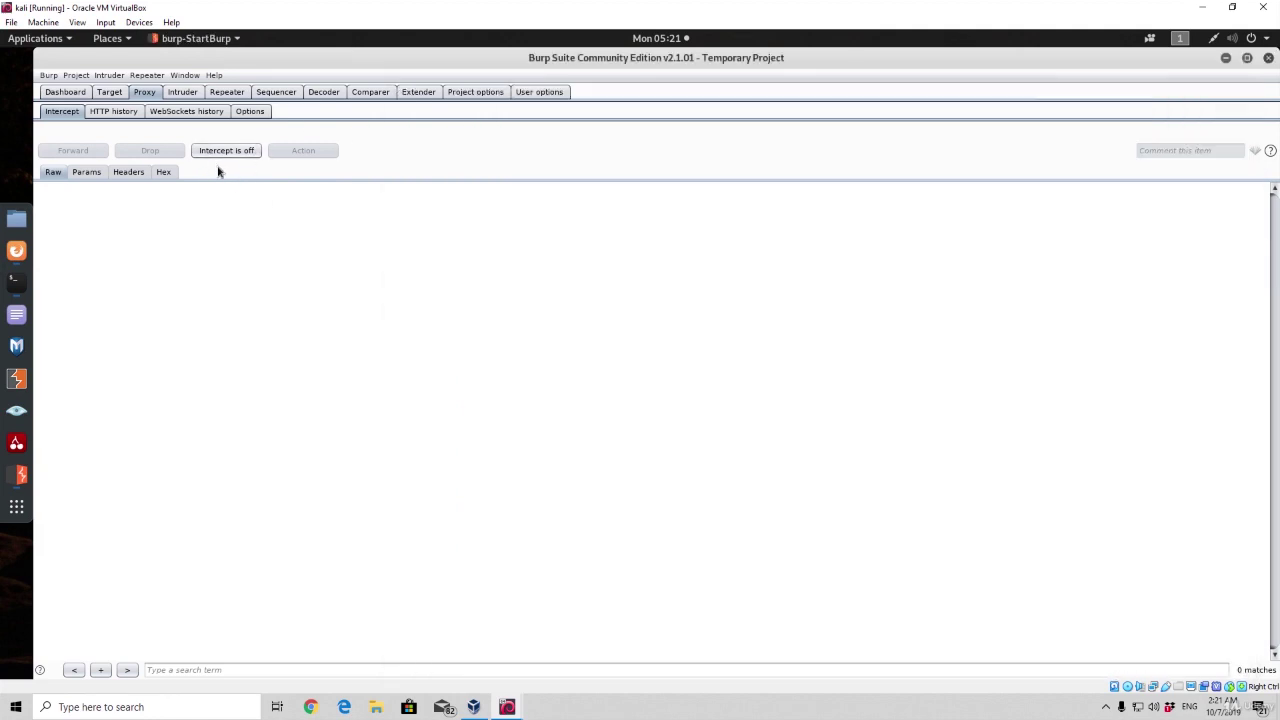
{"action": "left_click", "coordinate": [16, 250]}
{"action": "left_click", "coordinate": [1238, 100]}
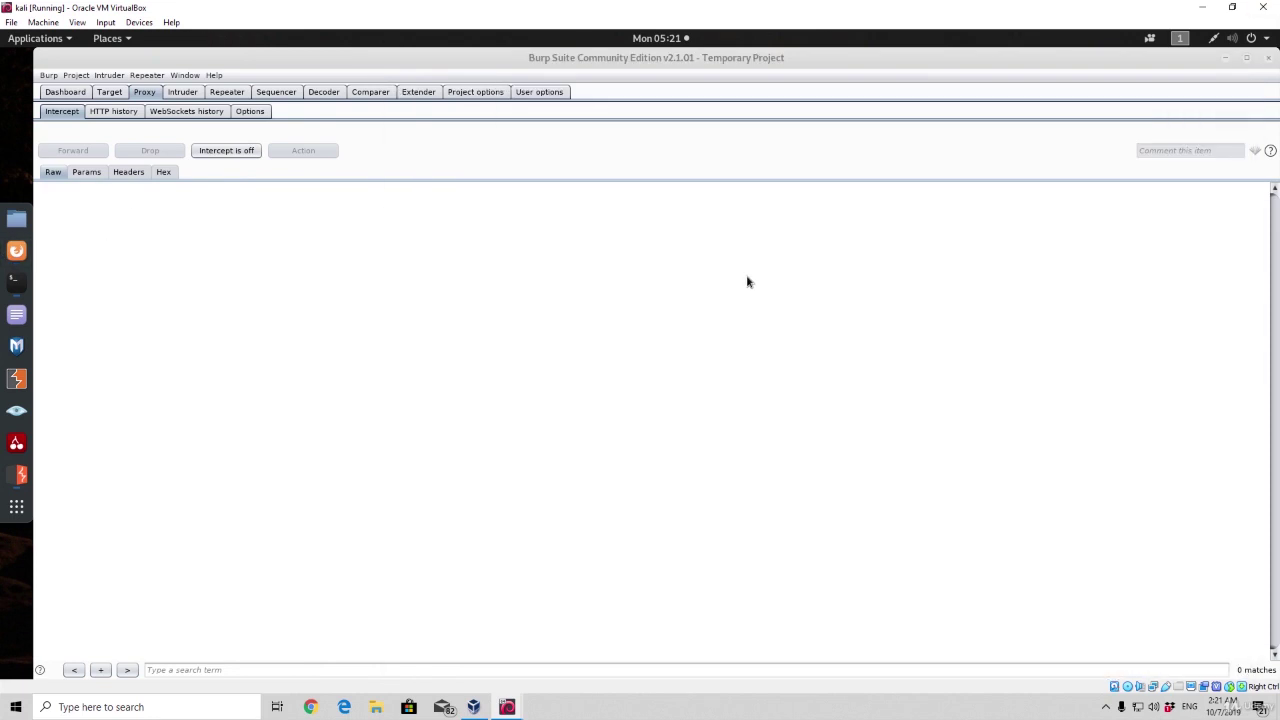